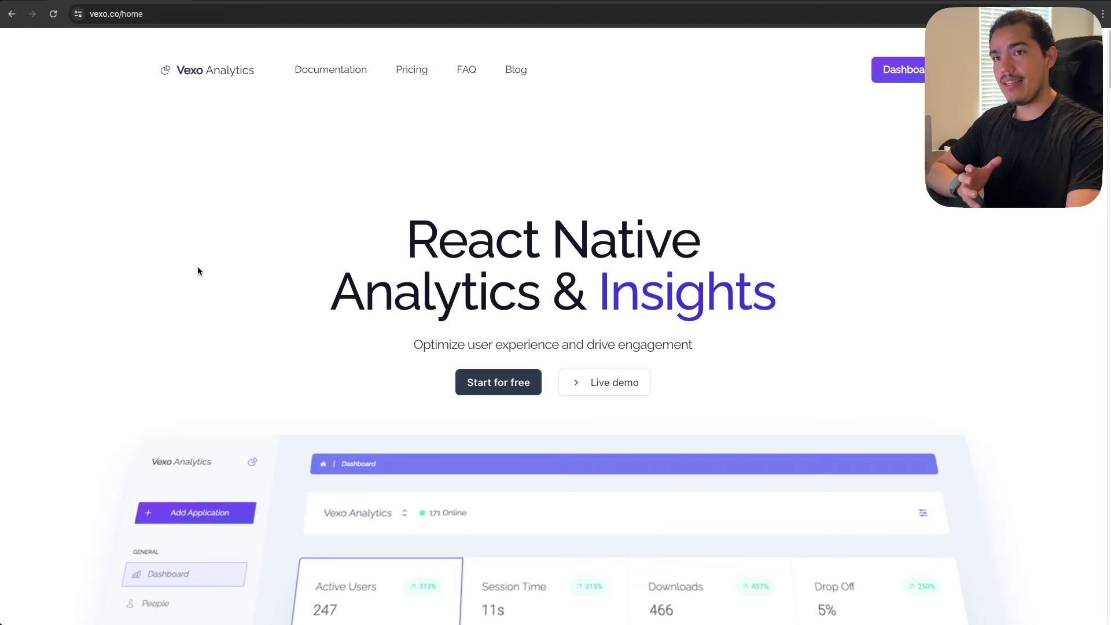
Step: Play the earlier Vexo tutorial on YouTube muted for a moment, pause it, and return to the Vexo home page
{"action": "key", "text": "ctrl+Tab"}
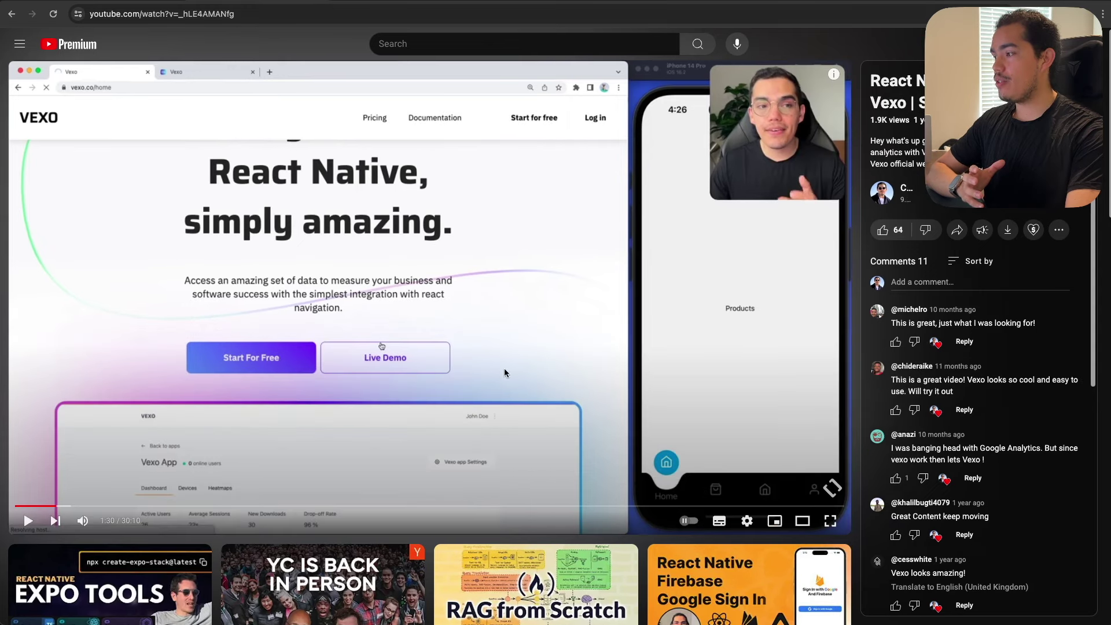
{"action": "left_click", "coordinate": [83, 520]}
{"action": "left_click", "coordinate": [27, 521]}
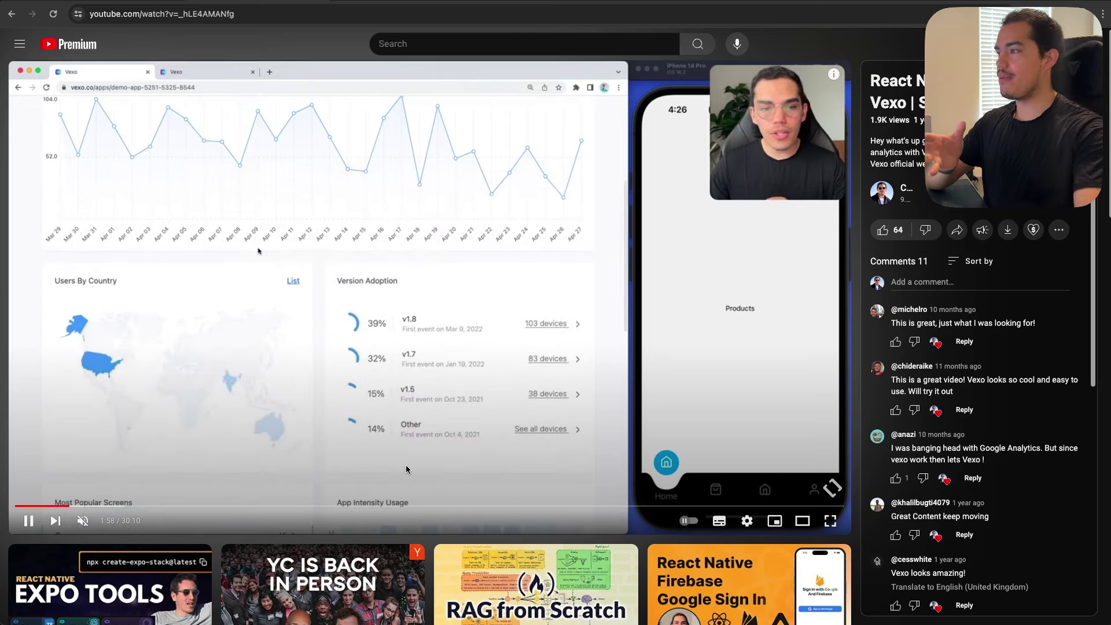
{"action": "left_click", "coordinate": [259, 250]}
{"action": "left_click", "coordinate": [122, 1]}
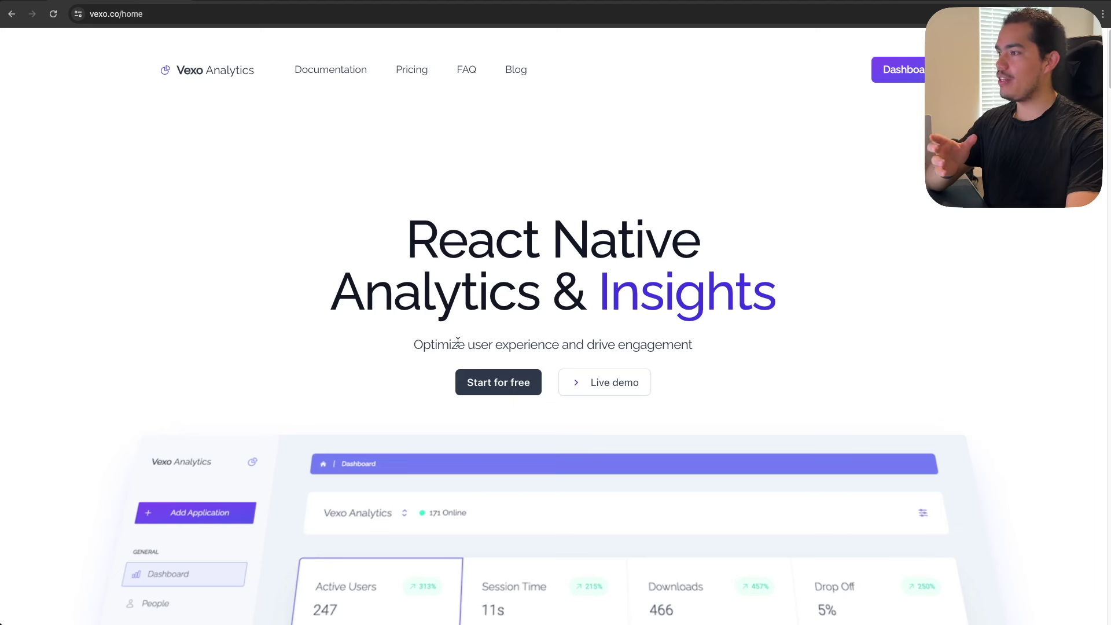
Step: Examine the Unlock Powerful Insights section of the Vexo home page, including the Custom Dashboard preview
{"action": "scroll", "coordinate": [292, 335], "scroll_direction": "down", "scroll_amount": 5}
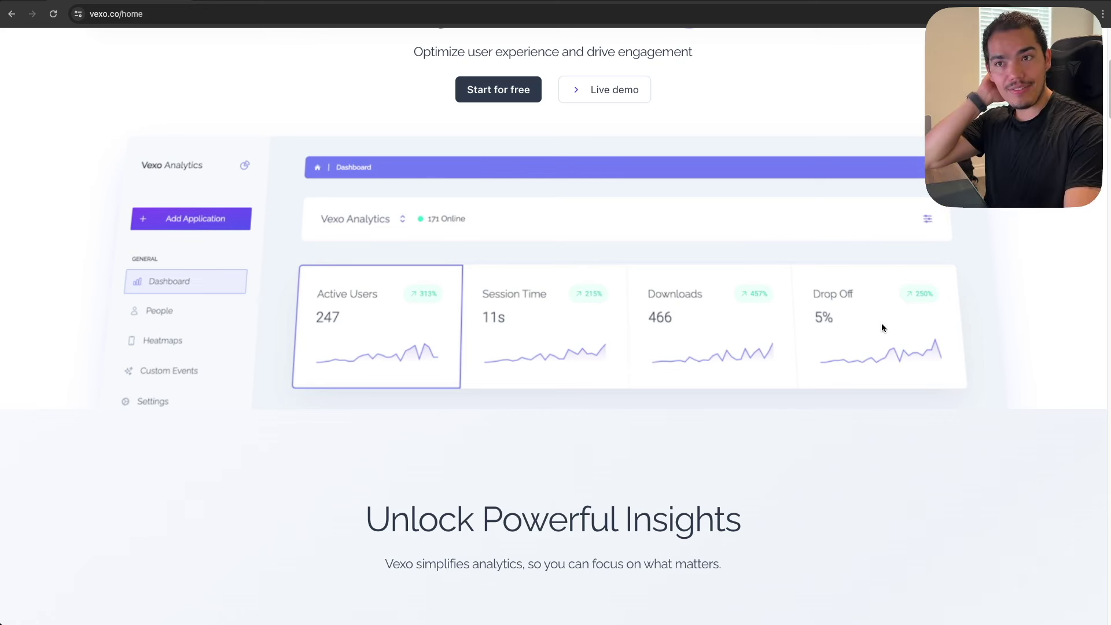
{"action": "scroll", "coordinate": [411, 457], "scroll_direction": "up", "scroll_amount": 1}
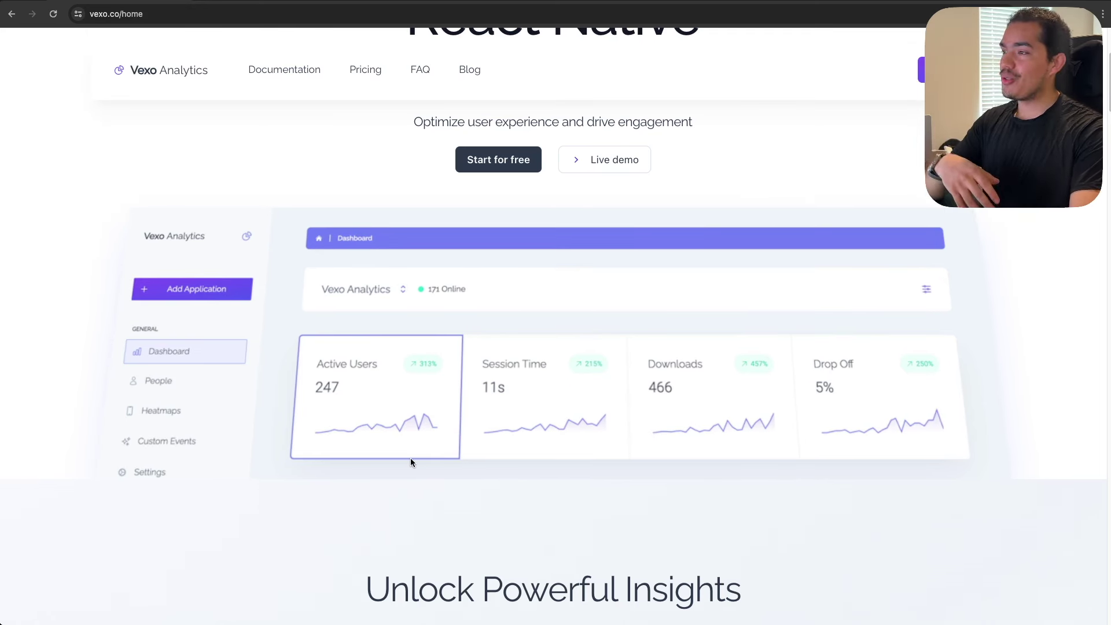
{"action": "scroll", "coordinate": [410, 461], "scroll_direction": "down", "scroll_amount": 3}
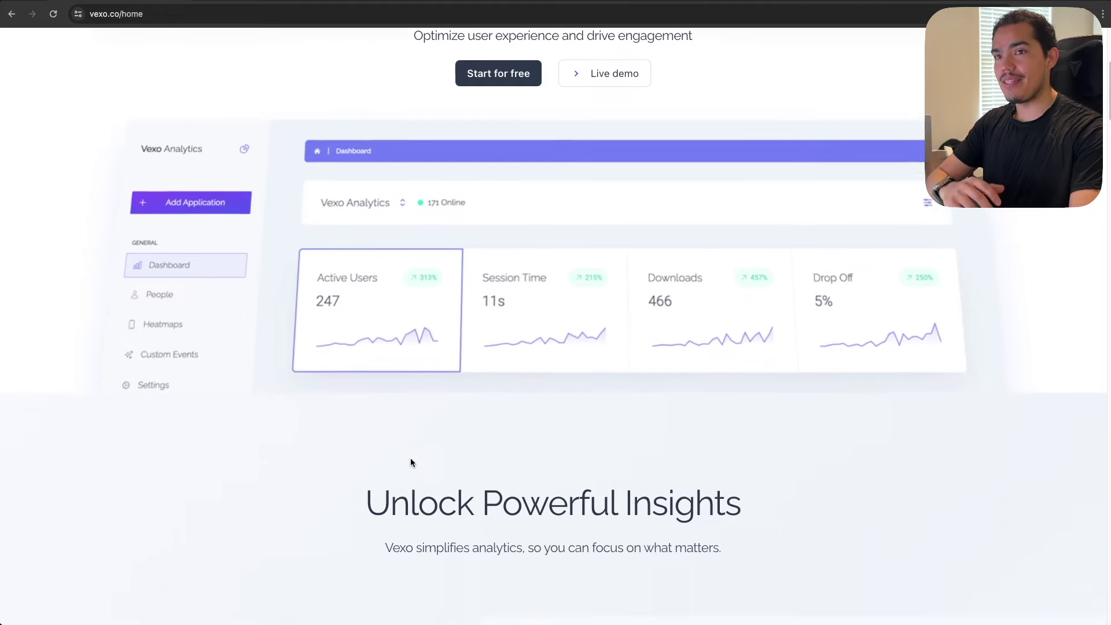
{"action": "scroll", "coordinate": [411, 461], "scroll_direction": "down", "scroll_amount": 6}
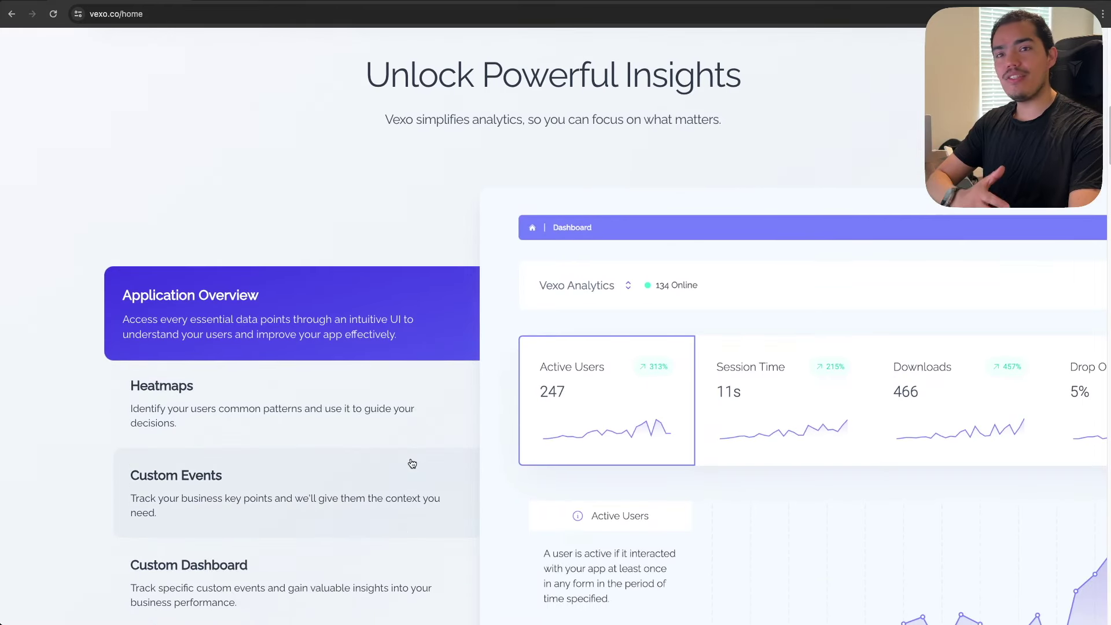
{"action": "scroll", "coordinate": [412, 463], "scroll_direction": "down", "scroll_amount": 2}
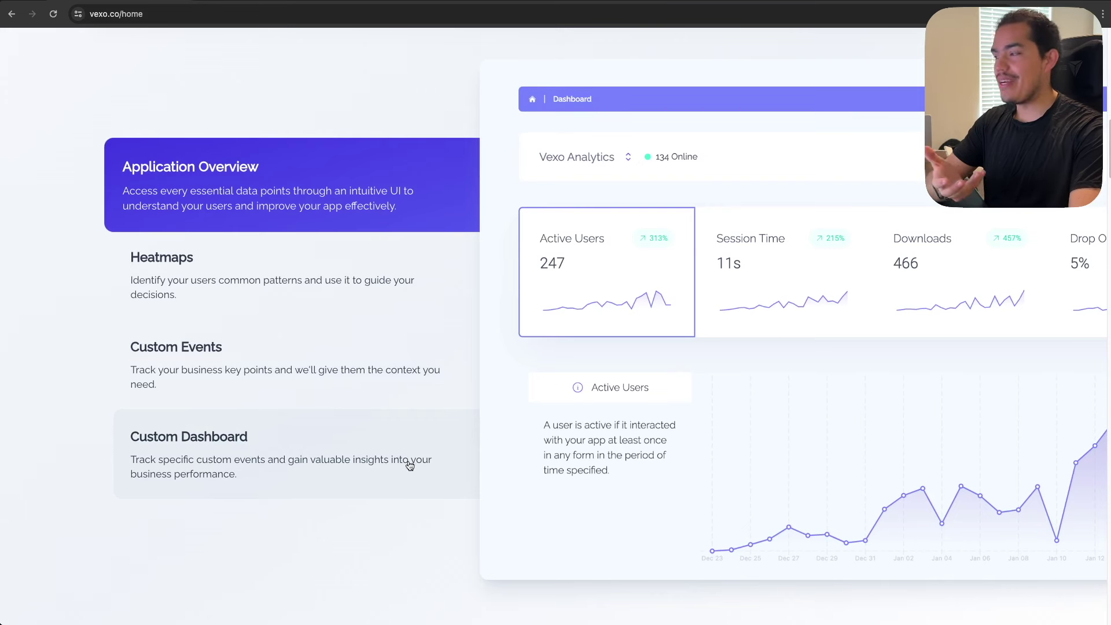
{"action": "left_click", "coordinate": [276, 474]}
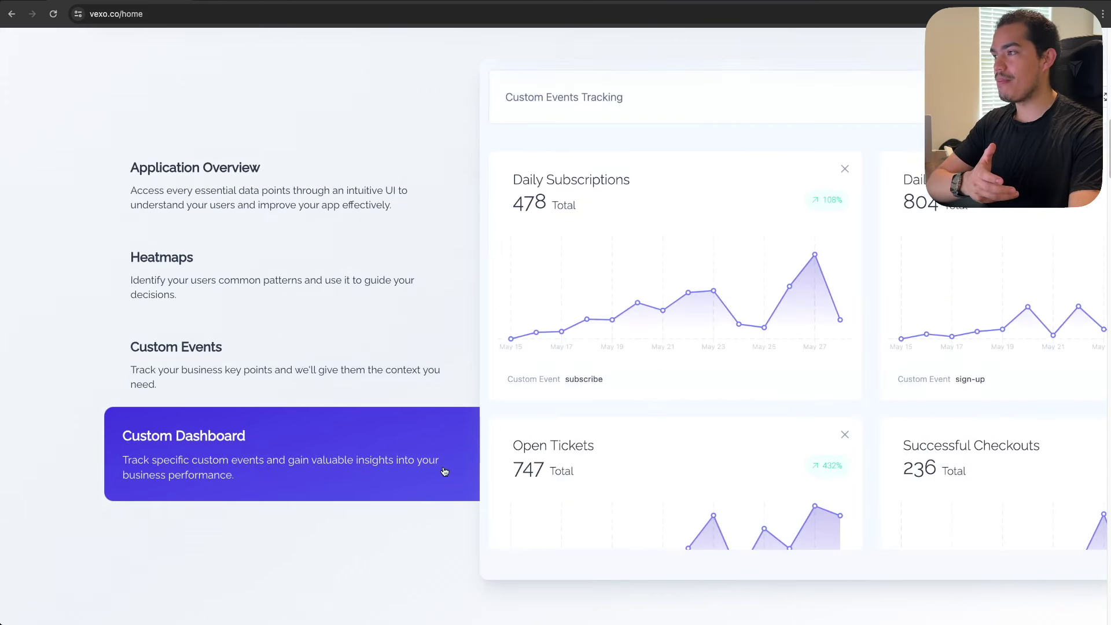
{"action": "scroll", "coordinate": [727, 354], "scroll_direction": "up", "scroll_amount": 1}
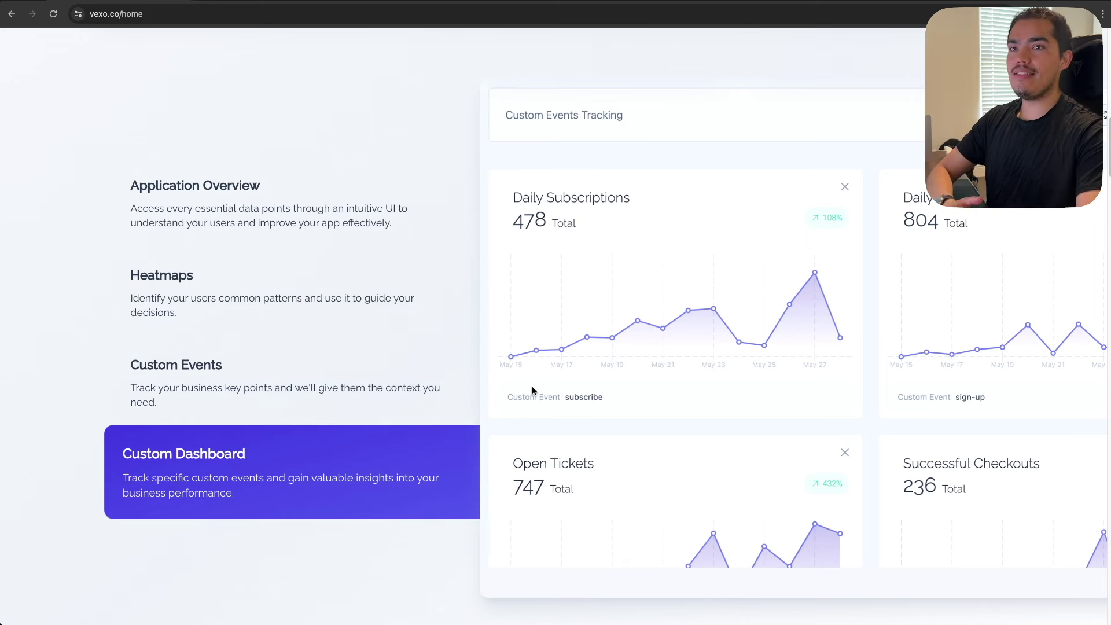
{"action": "scroll", "coordinate": [532, 386], "scroll_direction": "up", "scroll_amount": 1}
{"action": "scroll", "coordinate": [533, 391], "scroll_direction": "up", "scroll_amount": 10}
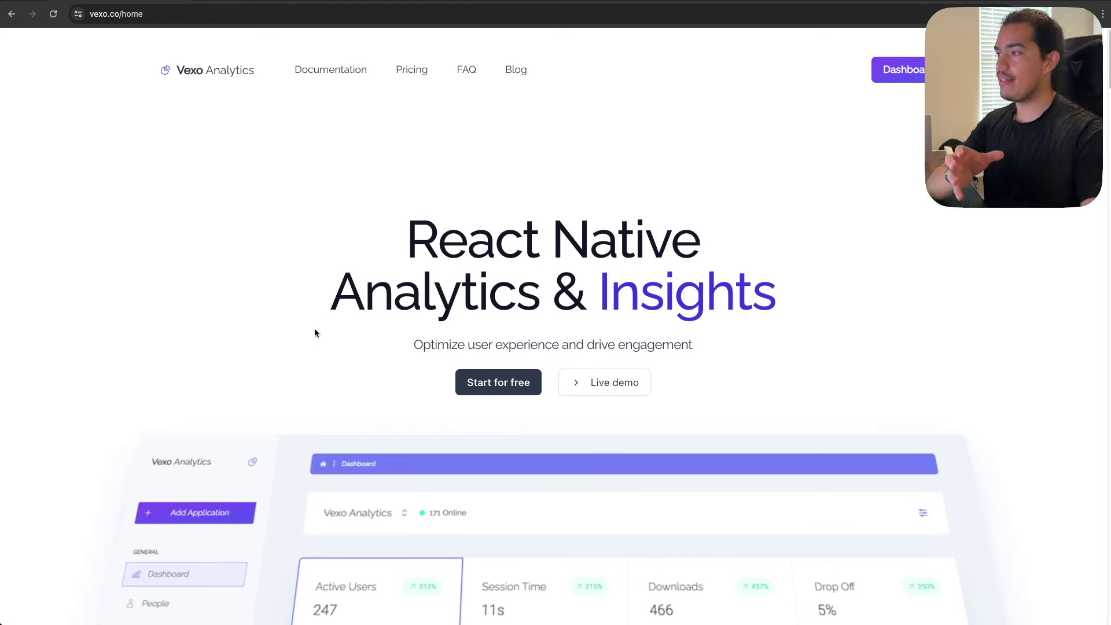
Step: Open the Vexo dashboard from the home page and point out the Only Chats application name
{"action": "left_click", "coordinate": [257, 1]}
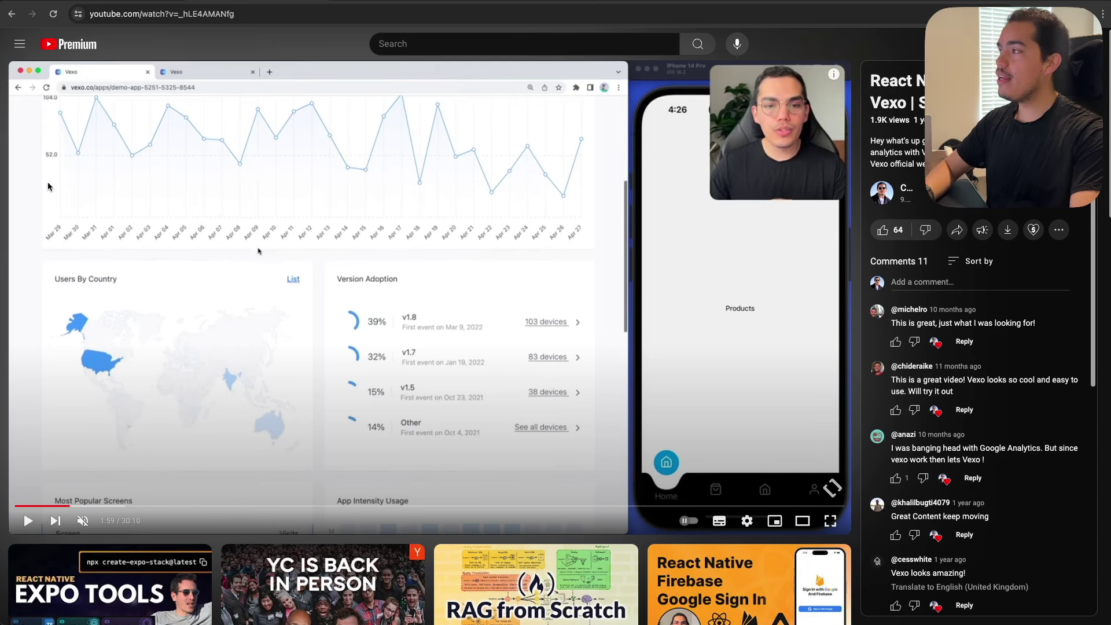
{"action": "key", "text": "ctrl+shift+Tab"}
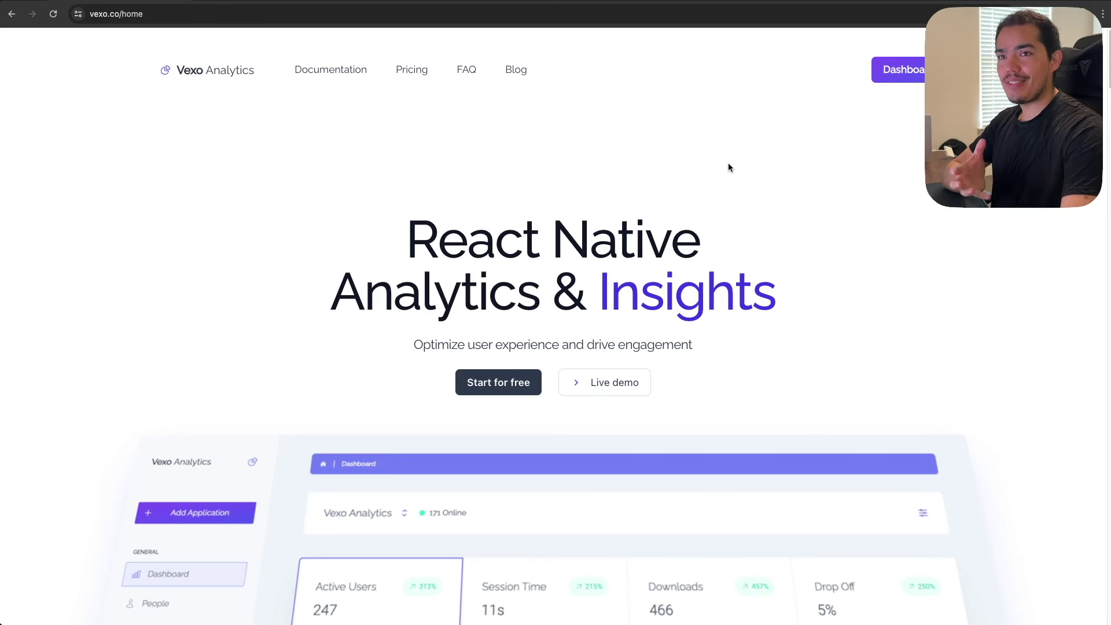
{"action": "left_click", "coordinate": [897, 70]}
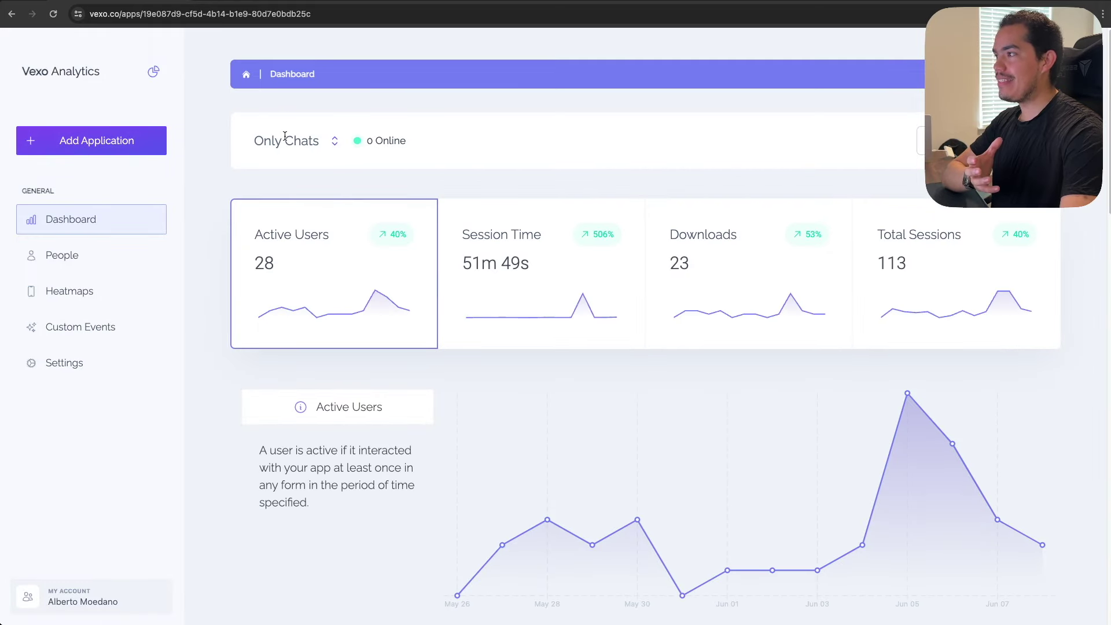
{"action": "left_click_drag", "start_coordinate": [245, 143], "coordinate": [318, 141]}
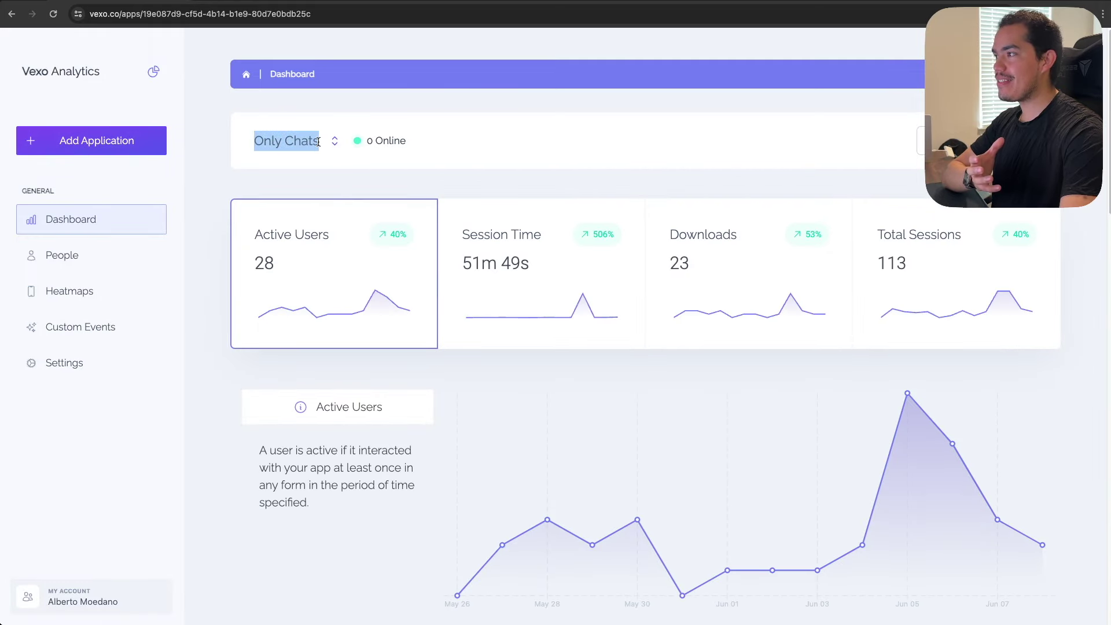
{"action": "left_click", "coordinate": [311, 101]}
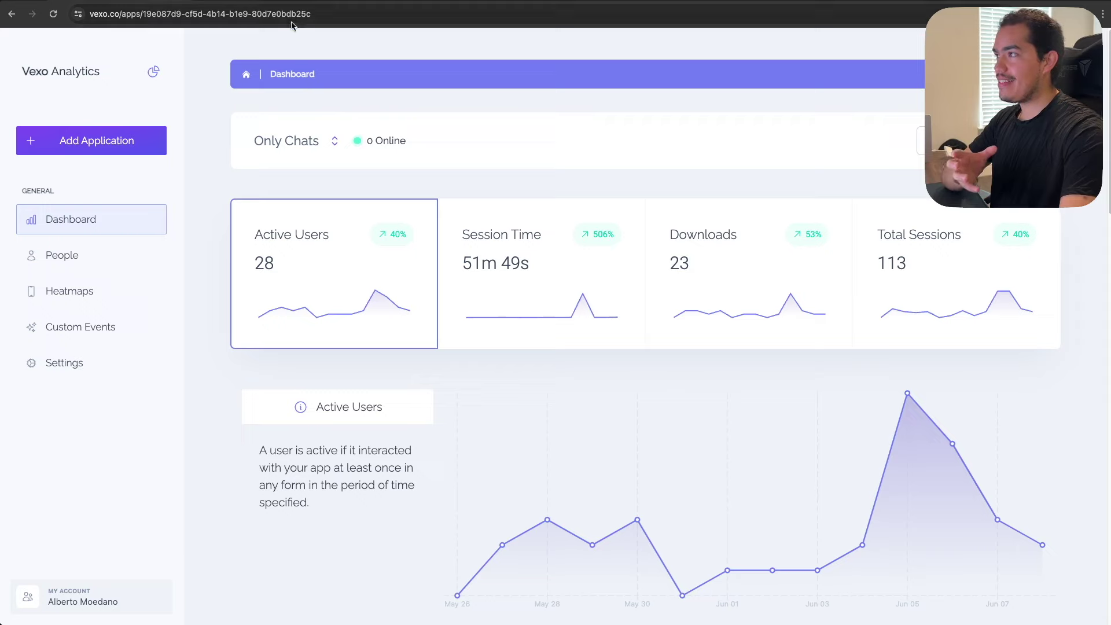
Step: View the Only Chats project on Code with Beto's React Native Course page via the site's home page, and return to the Vexo dashboard
{"action": "key", "text": "ctrl+Tab"}
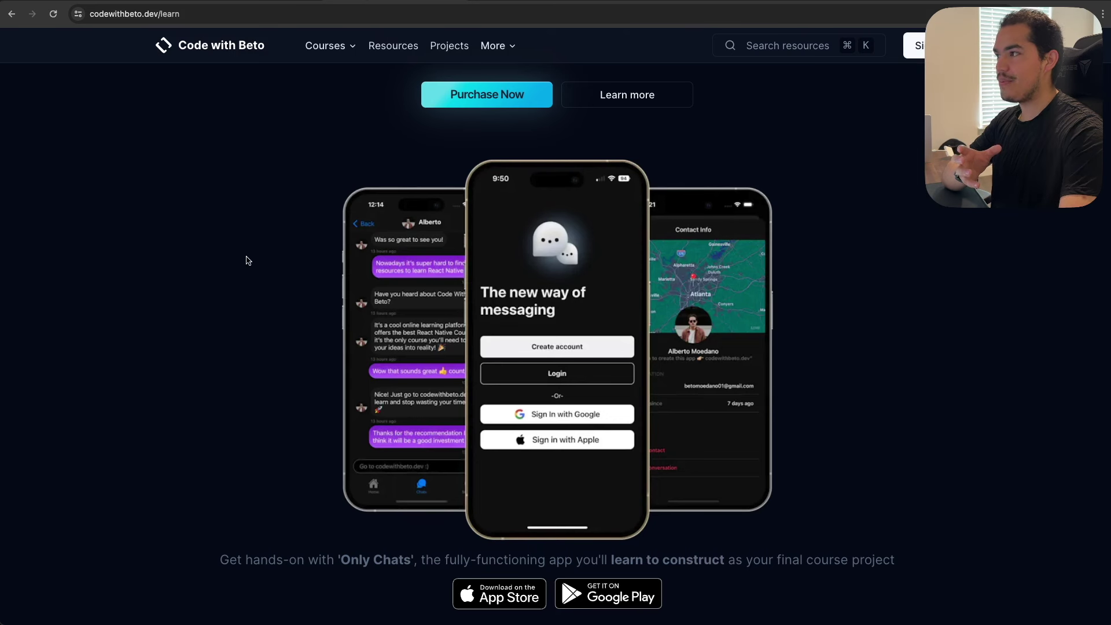
{"action": "scroll", "coordinate": [247, 260], "scroll_direction": "up", "scroll_amount": 1}
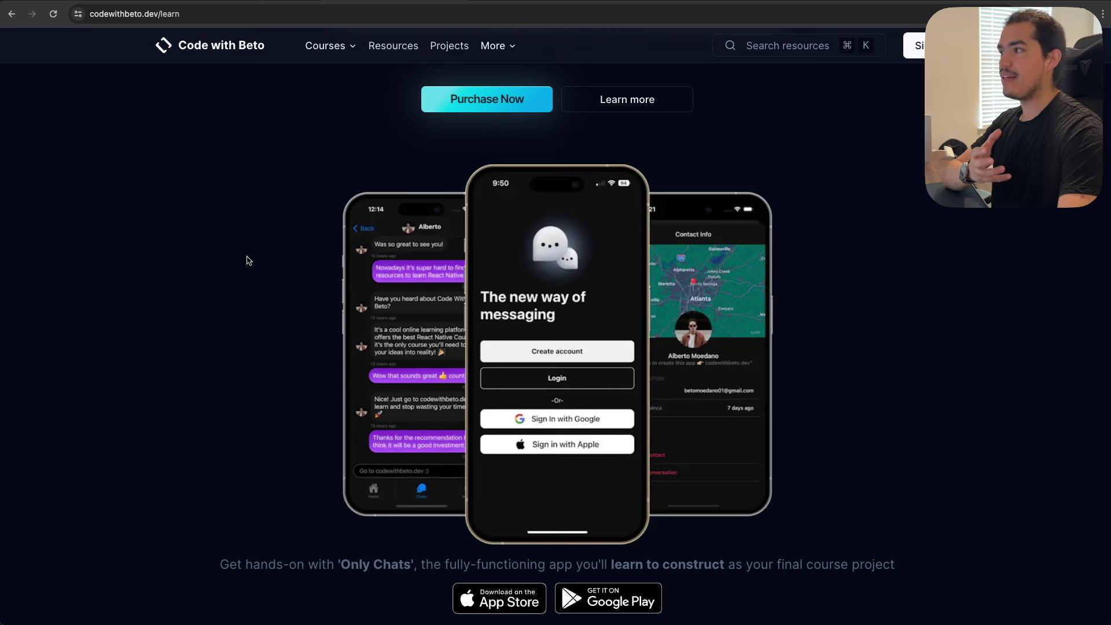
{"action": "scroll", "coordinate": [247, 261], "scroll_direction": "up", "scroll_amount": 5}
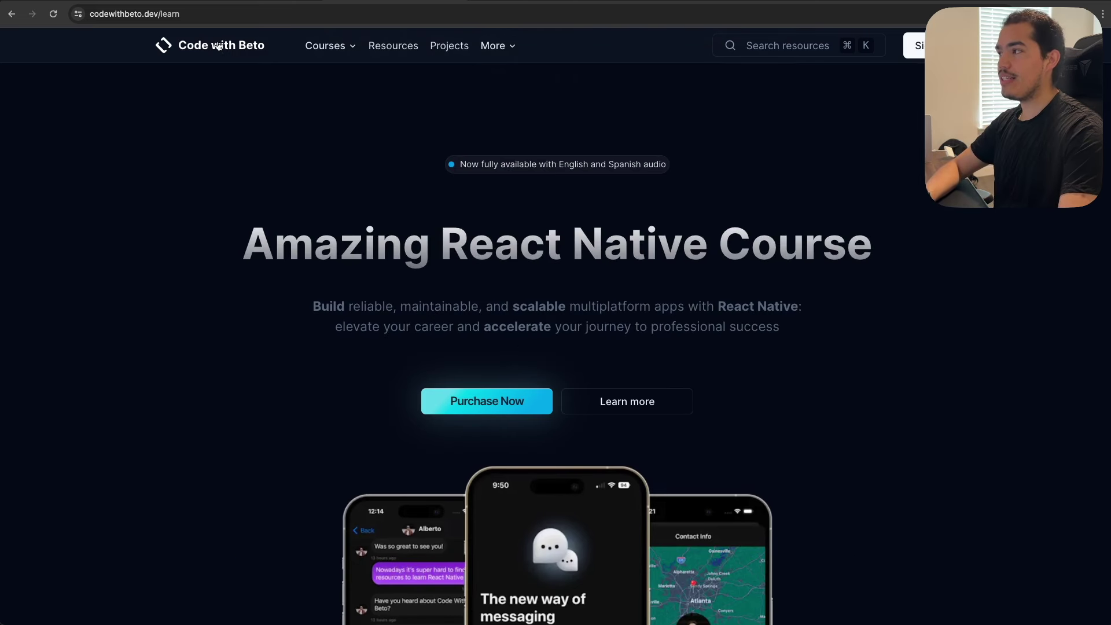
{"action": "left_click", "coordinate": [219, 38]}
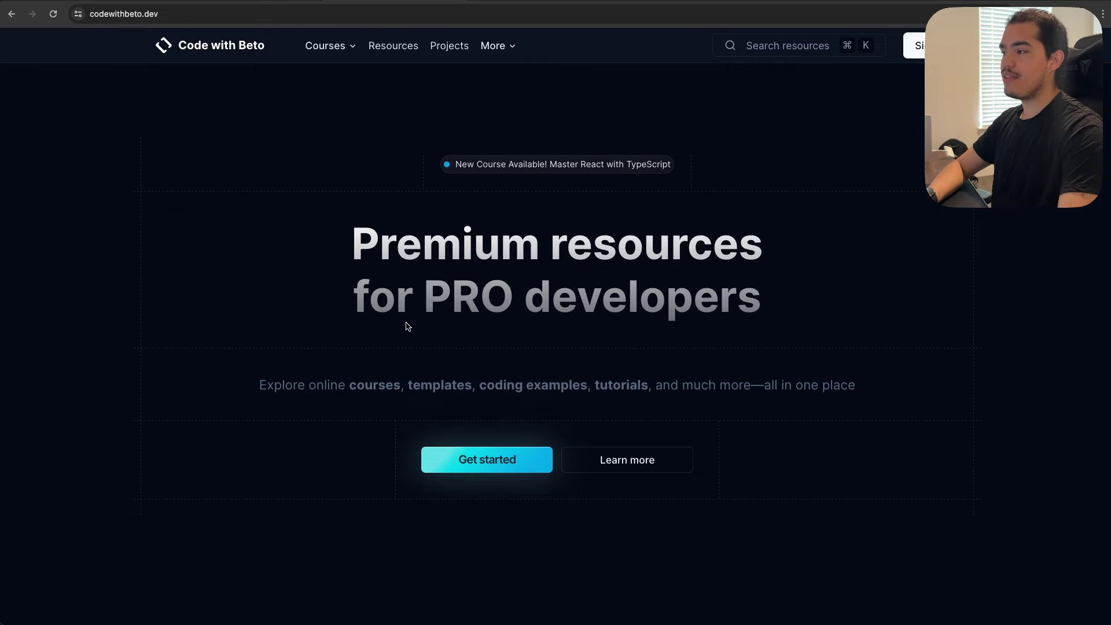
{"action": "scroll", "coordinate": [407, 326], "scroll_direction": "down", "scroll_amount": 10}
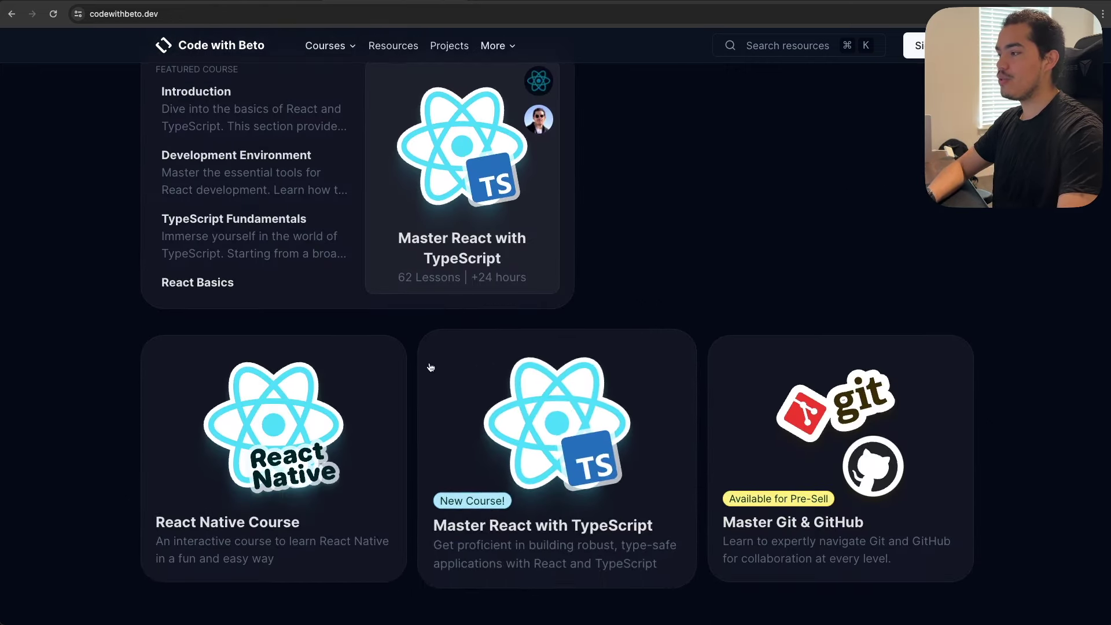
{"action": "left_click", "coordinate": [335, 434]}
{"action": "scroll", "coordinate": [258, 273], "scroll_direction": "down", "scroll_amount": 6}
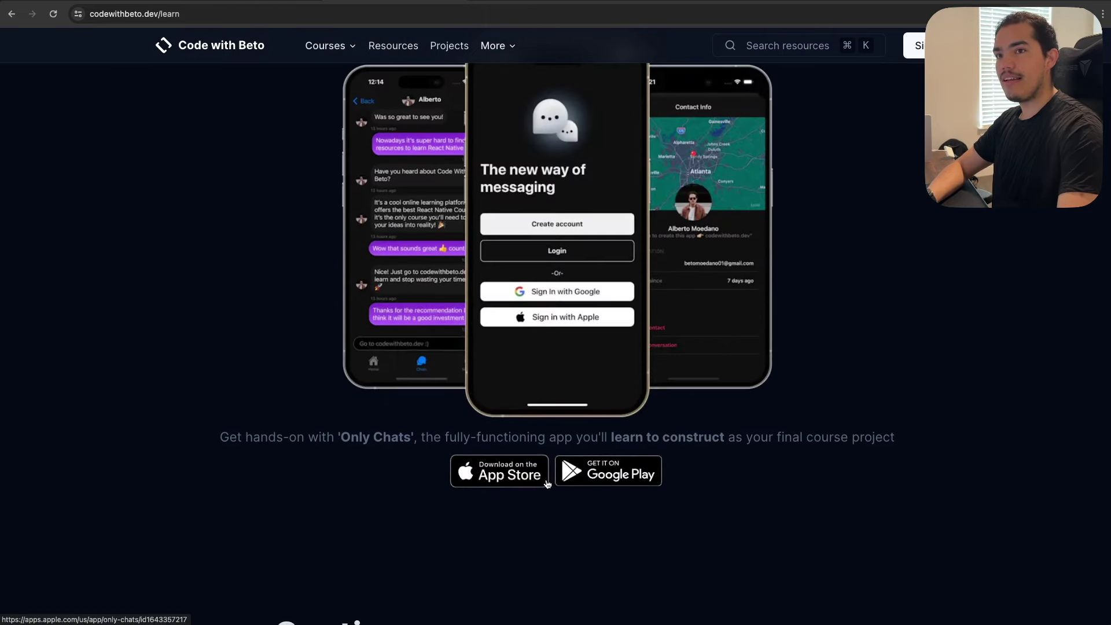
{"action": "key", "text": "ctrl+Tab"}
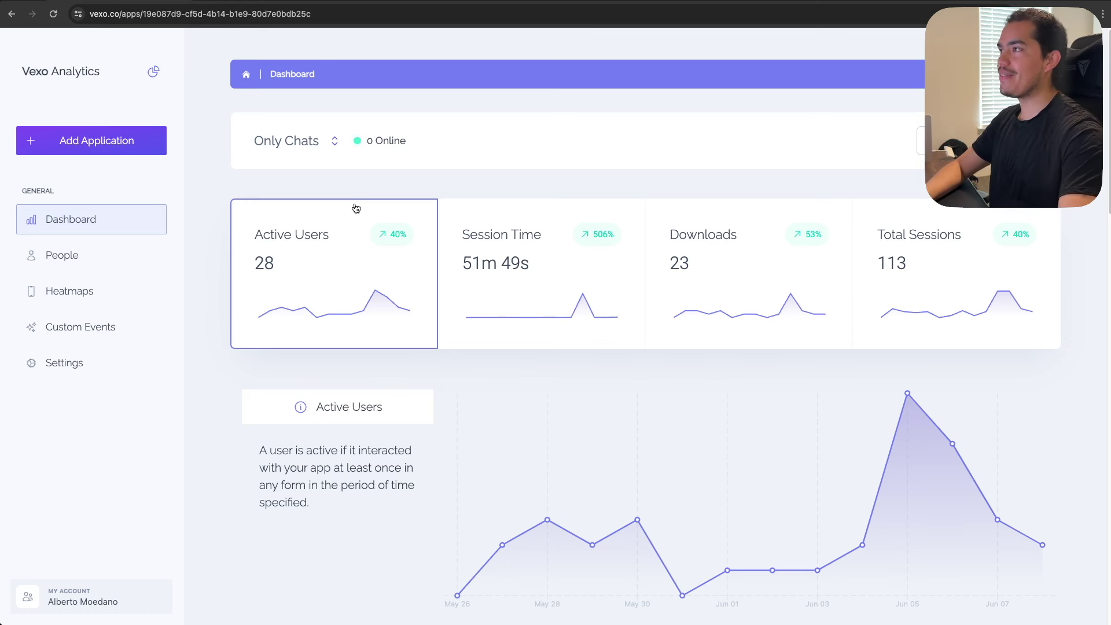
Step: Switch to the code editor, place the iPhone 15 simulator beside it, and reload the Only Chats app
{"action": "key", "text": "super+Tab"}
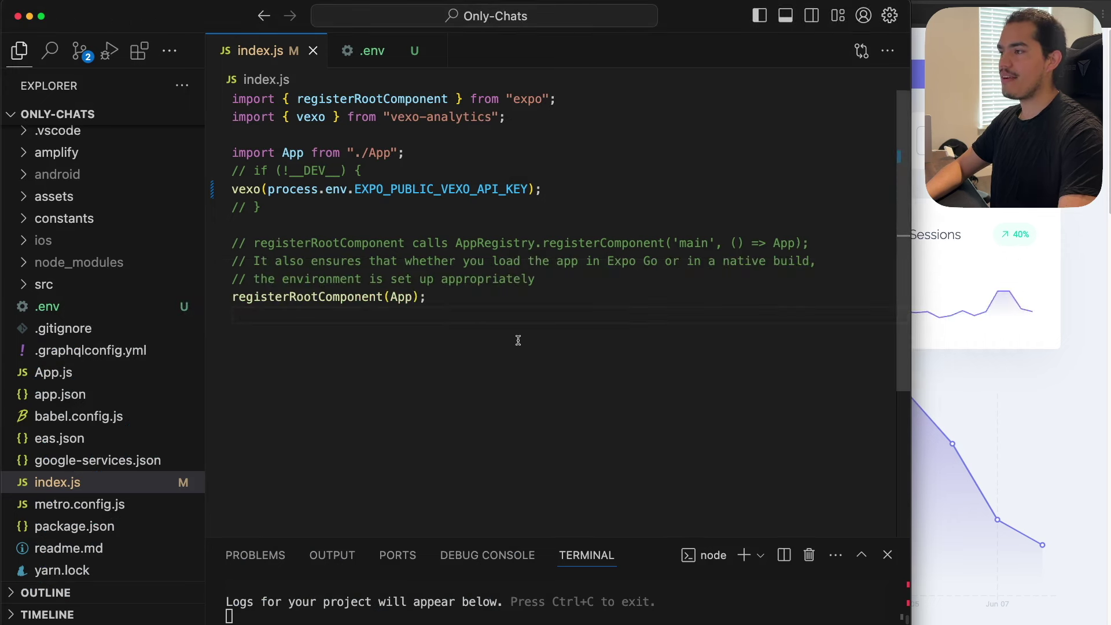
{"action": "key", "text": "super+Tab"}
{"action": "key", "text": "super+shift+Tab"}
{"action": "key", "text": "super+shift+Tab"}
{"action": "left_click_drag", "start_coordinate": [718, 28], "coordinate": [890, 60]}
{"action": "left_click", "coordinate": [995, 576]}
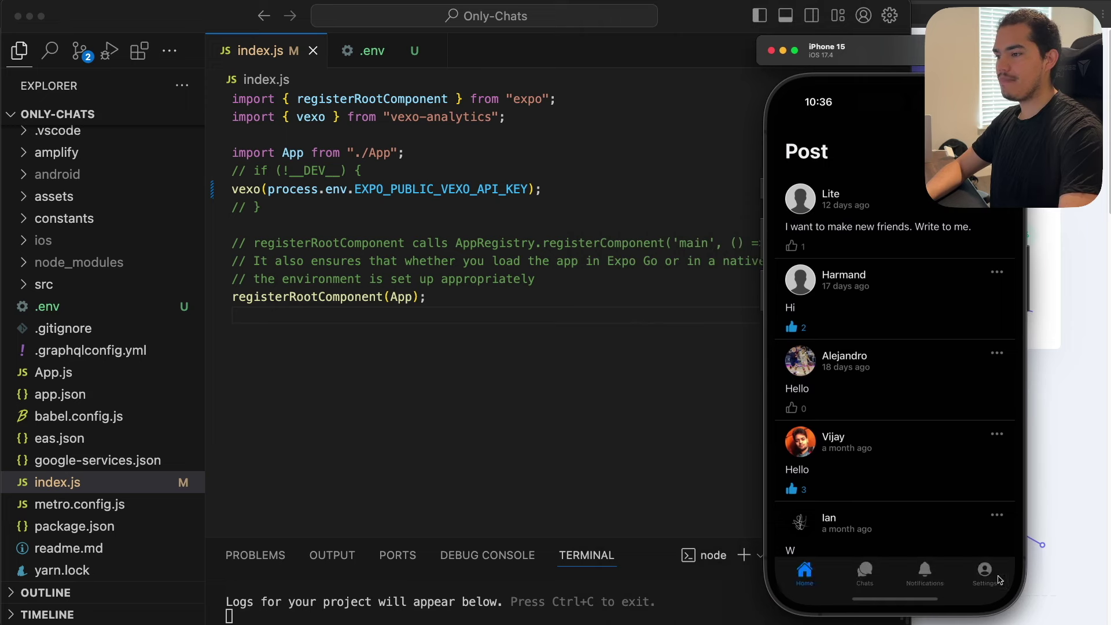
{"action": "key", "text": "super+d"}
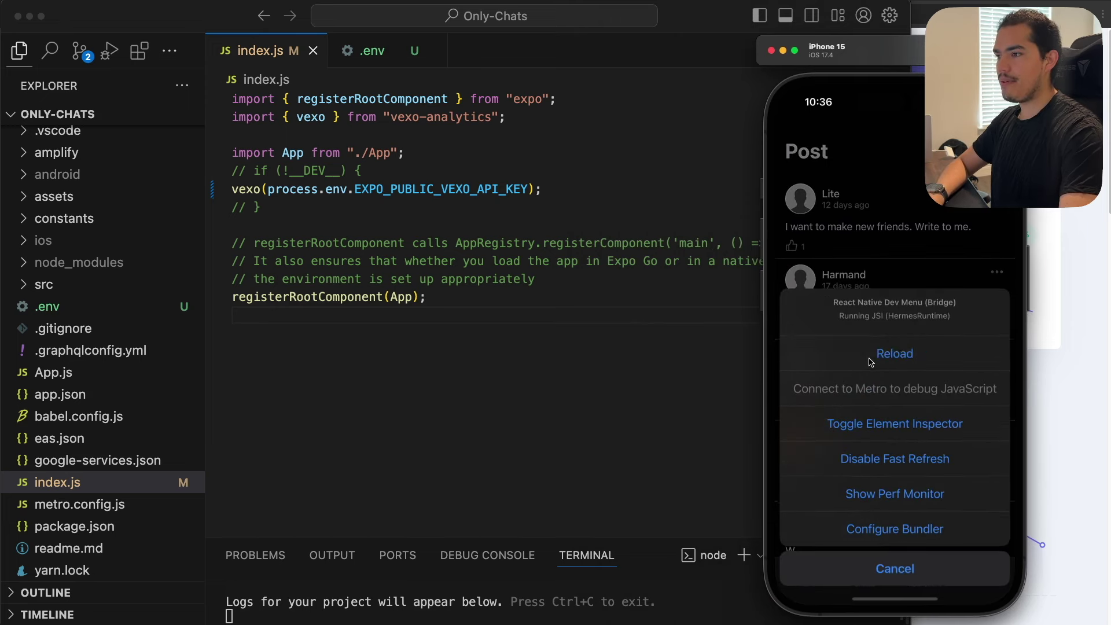
{"action": "left_click", "coordinate": [891, 355]}
Step: Return to the code editor and close the .env file, keeping index.js open
{"action": "left_click", "coordinate": [519, 313]}
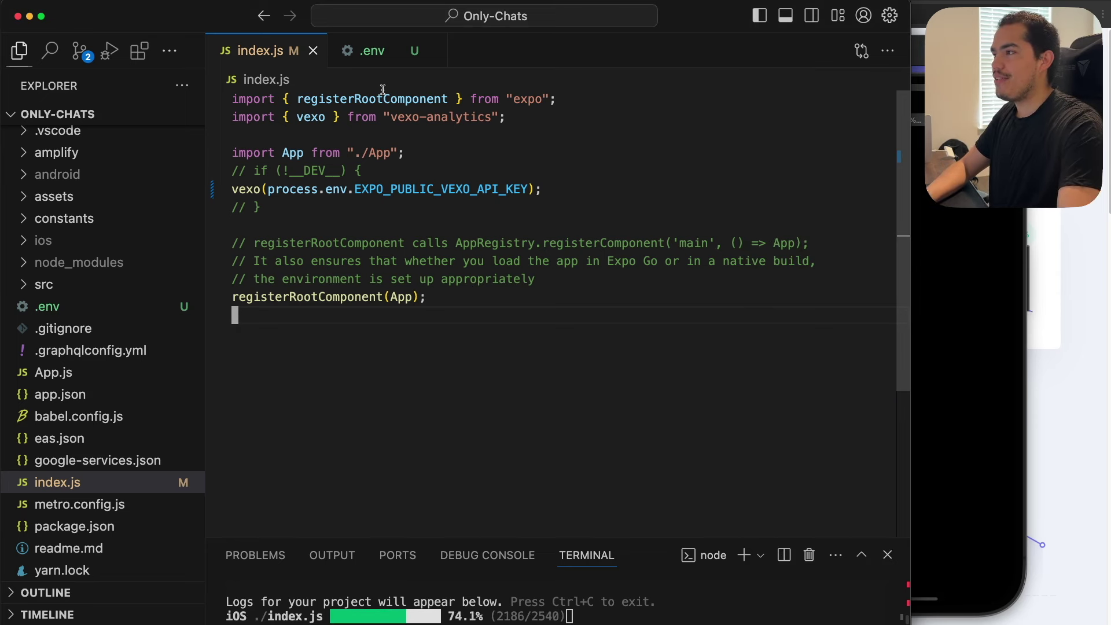
{"action": "left_click", "coordinate": [415, 51]}
{"action": "left_click", "coordinate": [387, 231]}
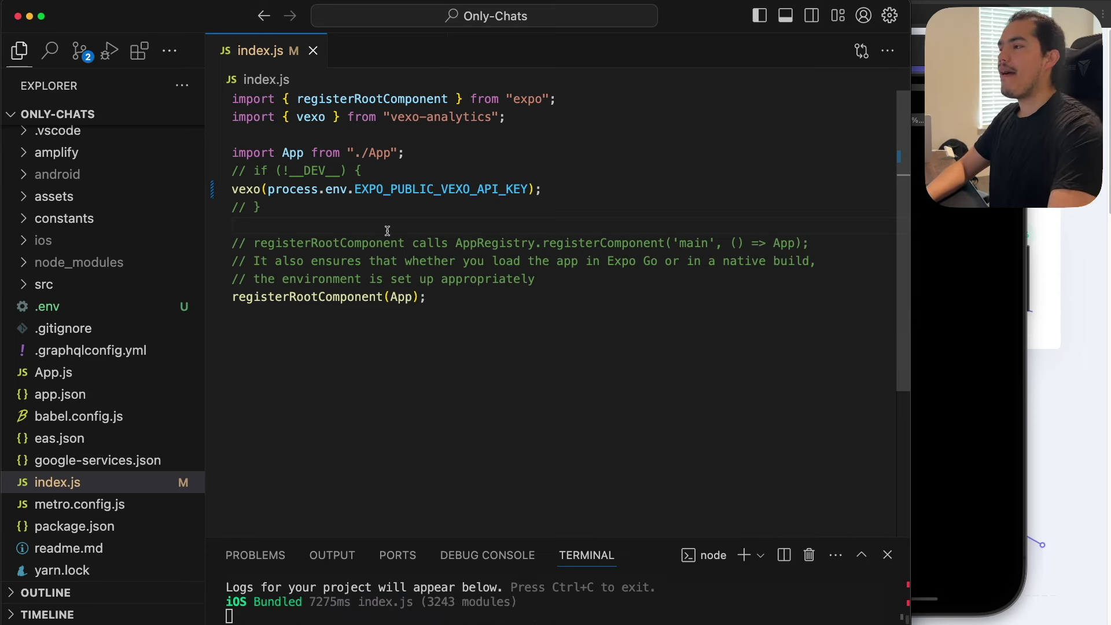
Step: Search package.json for "vexo", highlight the vexo-analytics dependency, and close the file
{"action": "key", "text": "super+p"}
{"action": "type", "text": "pa"}
{"action": "key", "text": "Return"}
{"action": "key", "text": "super+f"}
{"action": "type", "text": "vexo"}
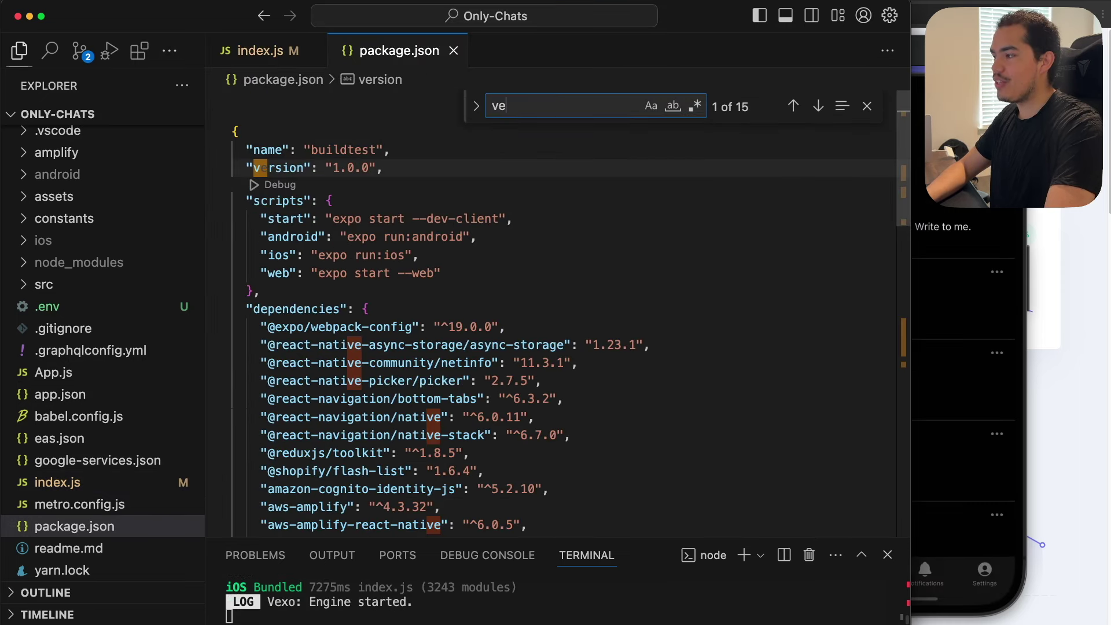
{"action": "key", "text": "Escape"}
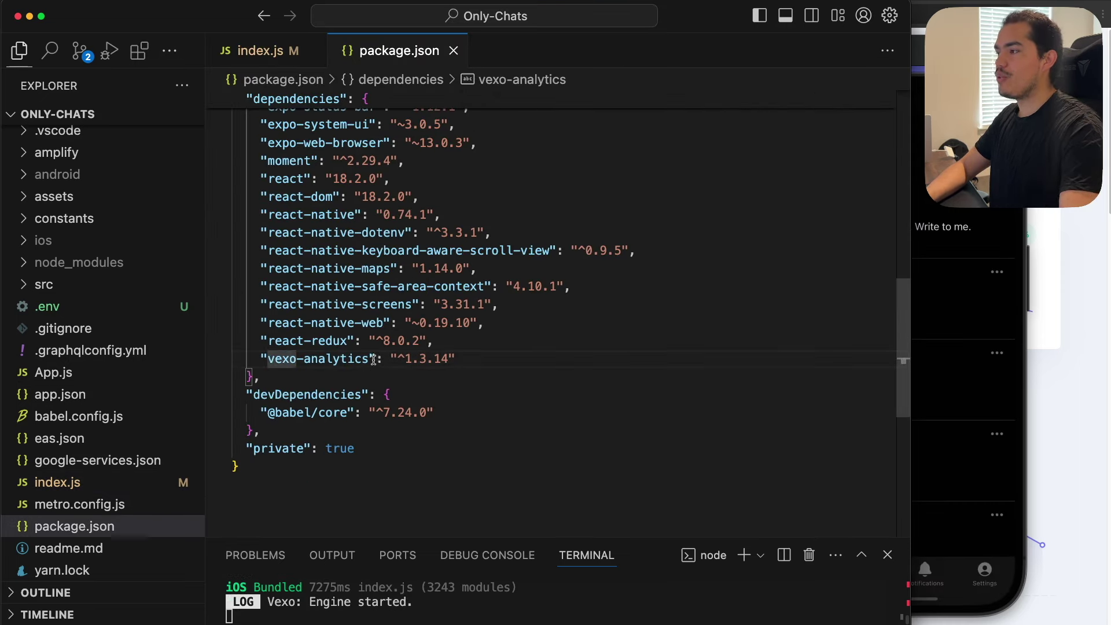
{"action": "left_click_drag", "start_coordinate": [368, 358], "coordinate": [269, 362]}
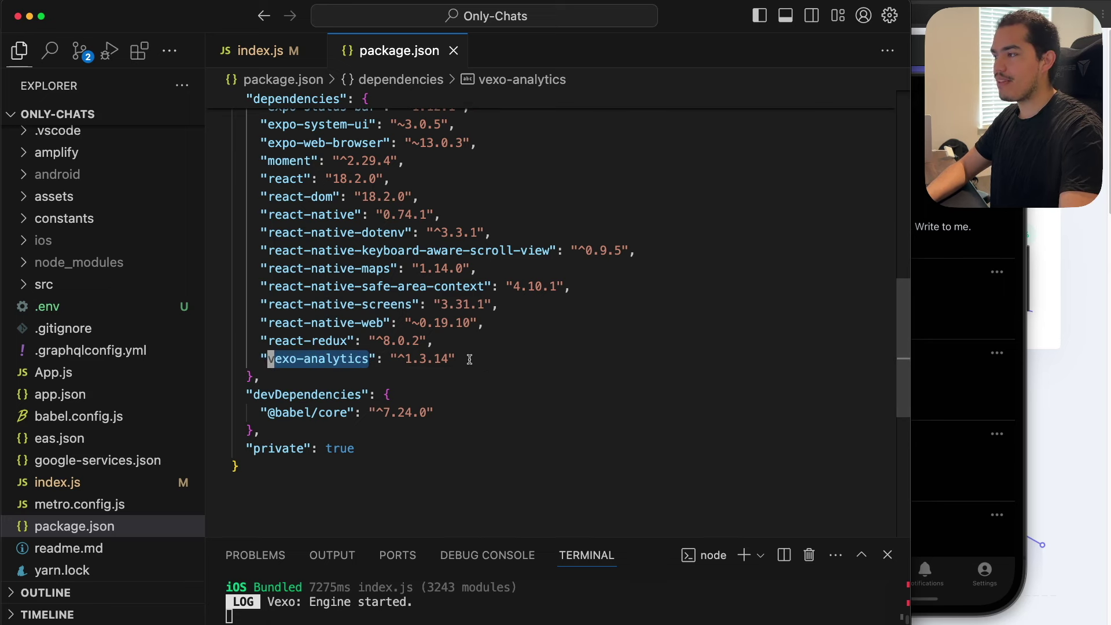
{"action": "left_click", "coordinate": [449, 368]}
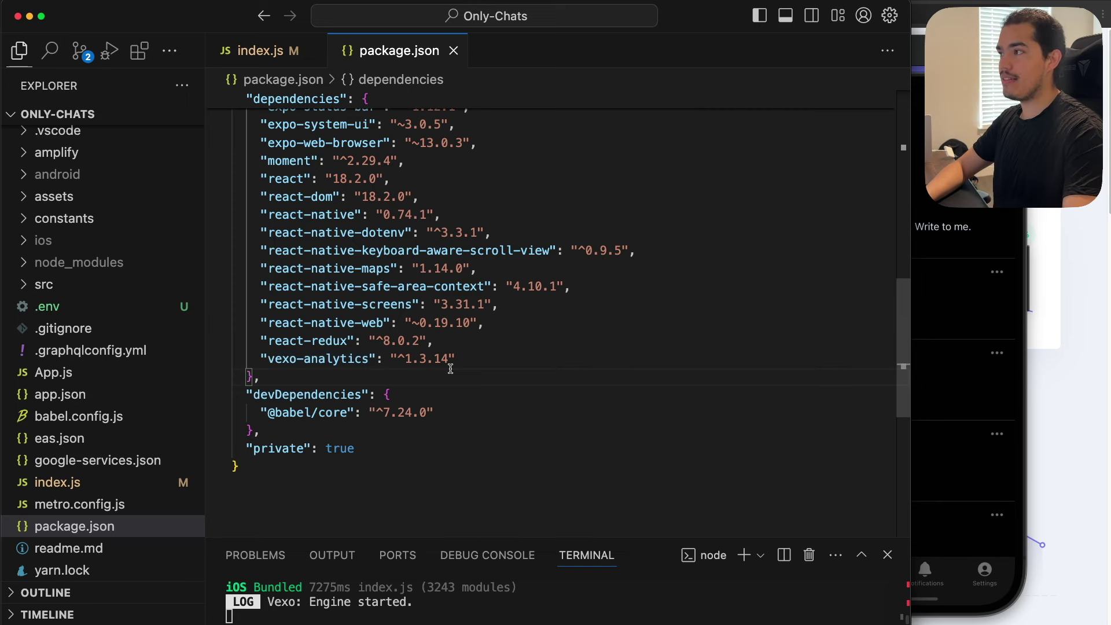
{"action": "key", "text": "super+w"}
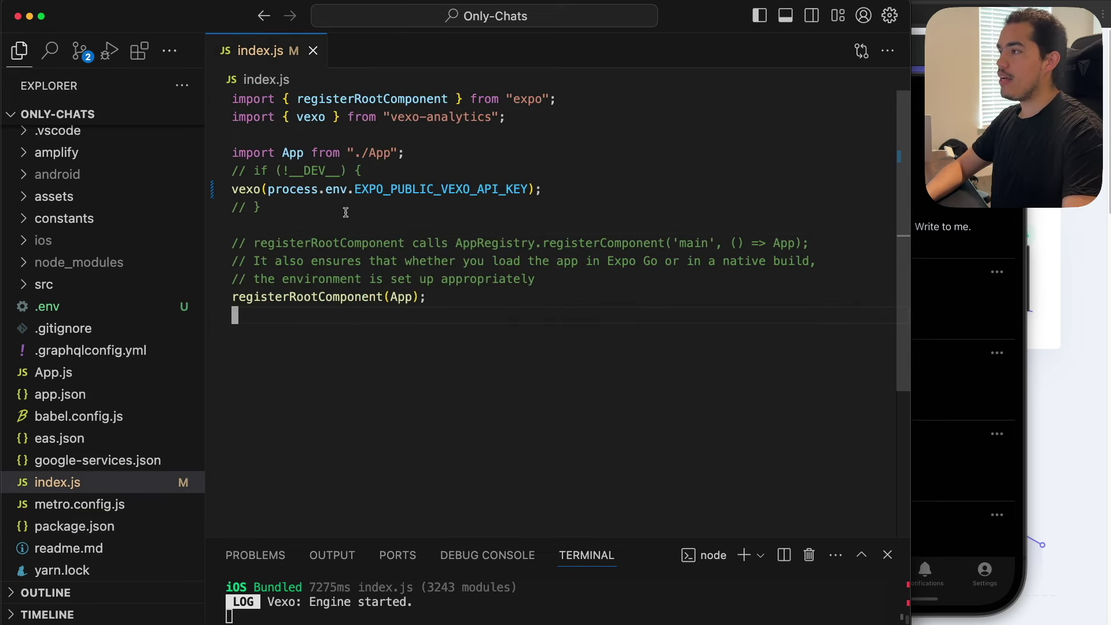
Step: Highlight the vexo initialization call and its EXPO_PUBLIC_VEXO_API_KEY environment variable in index.js
{"action": "double_click", "coordinate": [422, 189]}
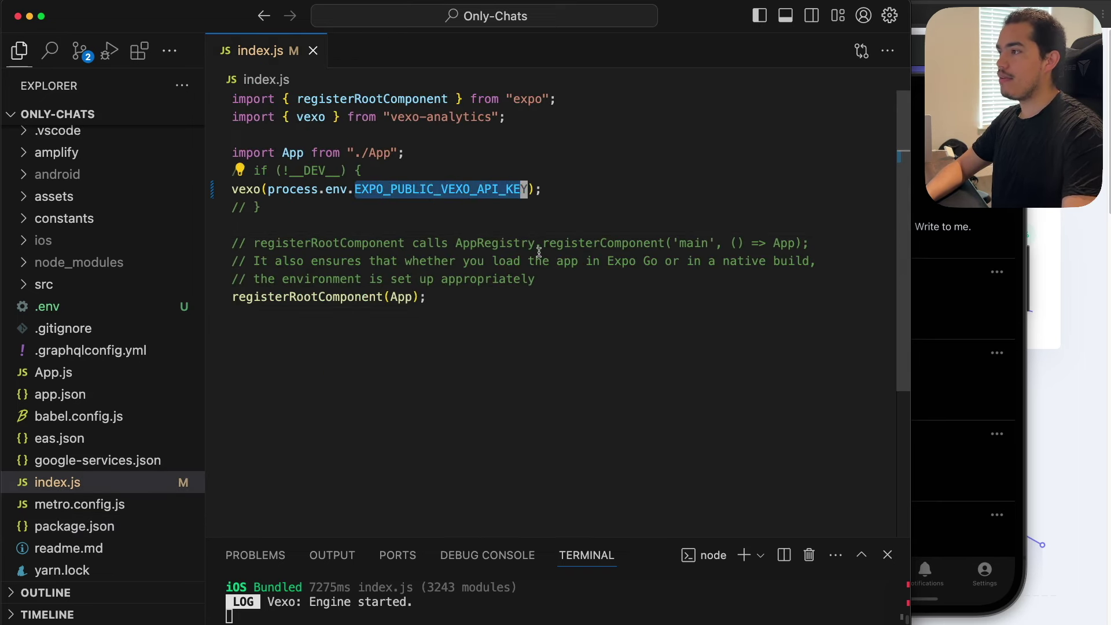
{"action": "left_click_drag", "start_coordinate": [546, 191], "coordinate": [231, 191]}
{"action": "left_click", "coordinate": [313, 210]}
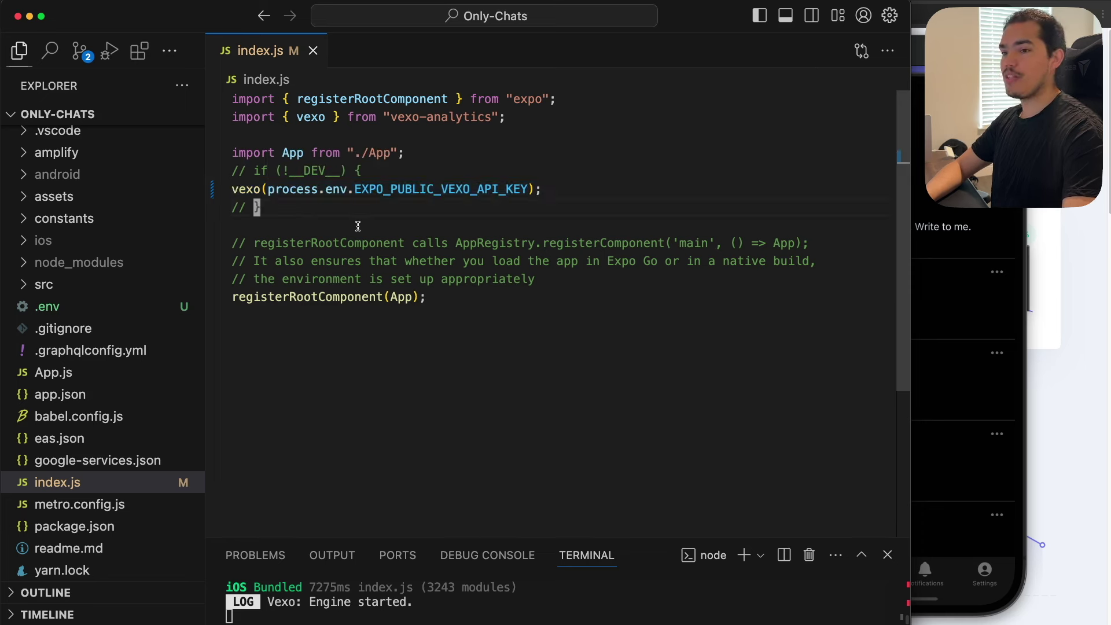
Step: Switch to the browser, highlight the "Environment variables in Expo" heading and the sample .env variables, and return to the code editor
{"action": "key", "text": "super+Tab"}
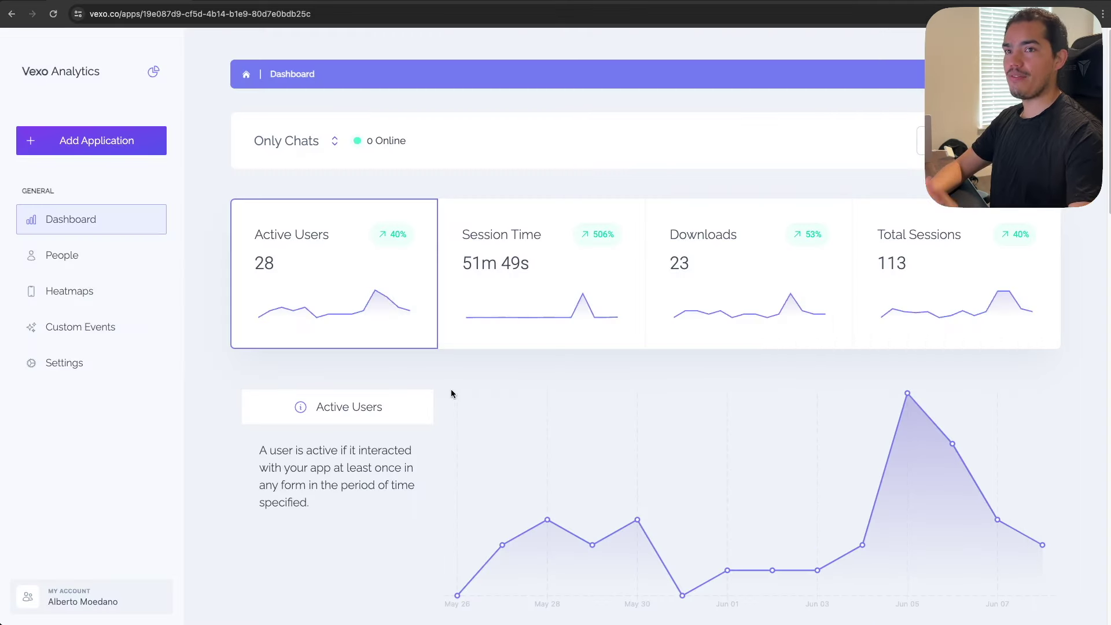
{"action": "key", "text": "ctrl+Tab"}
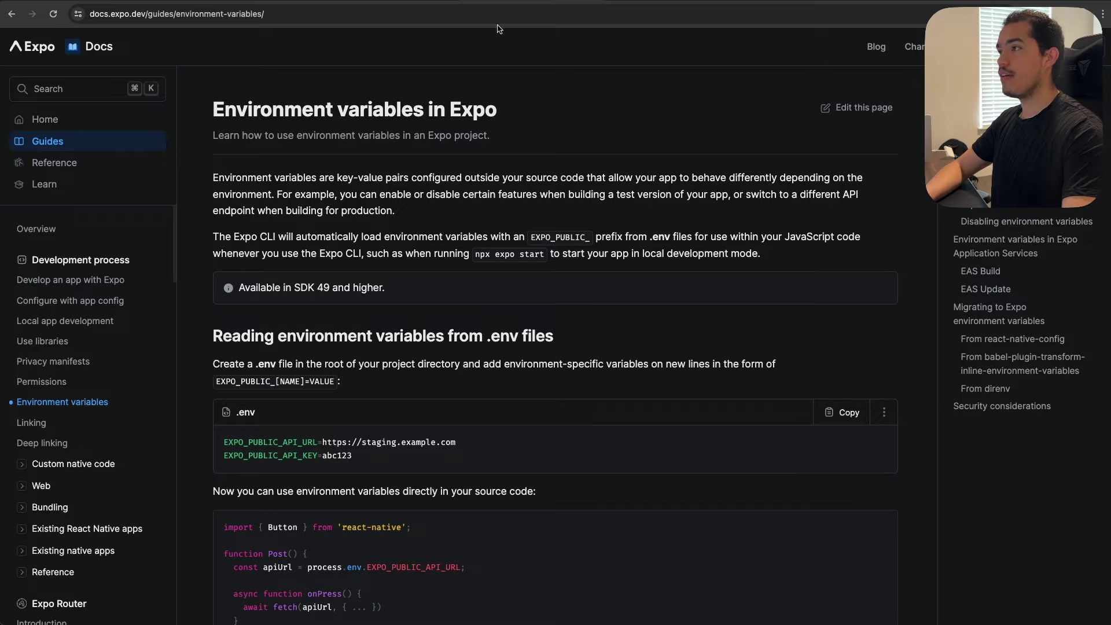
{"action": "triple_click", "coordinate": [528, 105]}
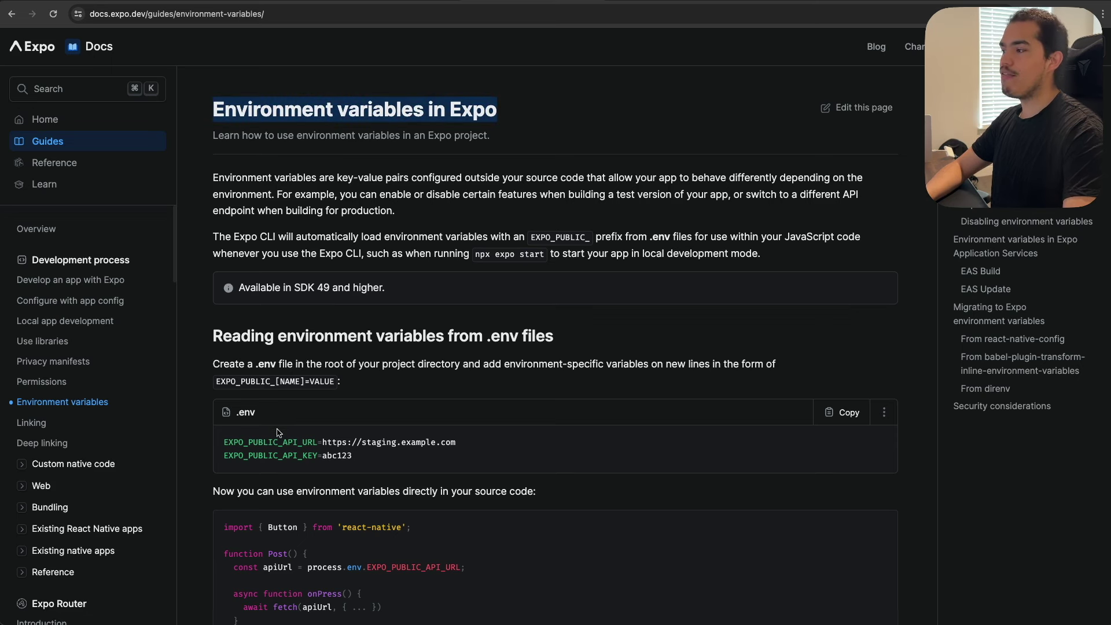
{"action": "left_click_drag", "start_coordinate": [223, 442], "coordinate": [376, 460]}
{"action": "left_click", "coordinate": [371, 456]}
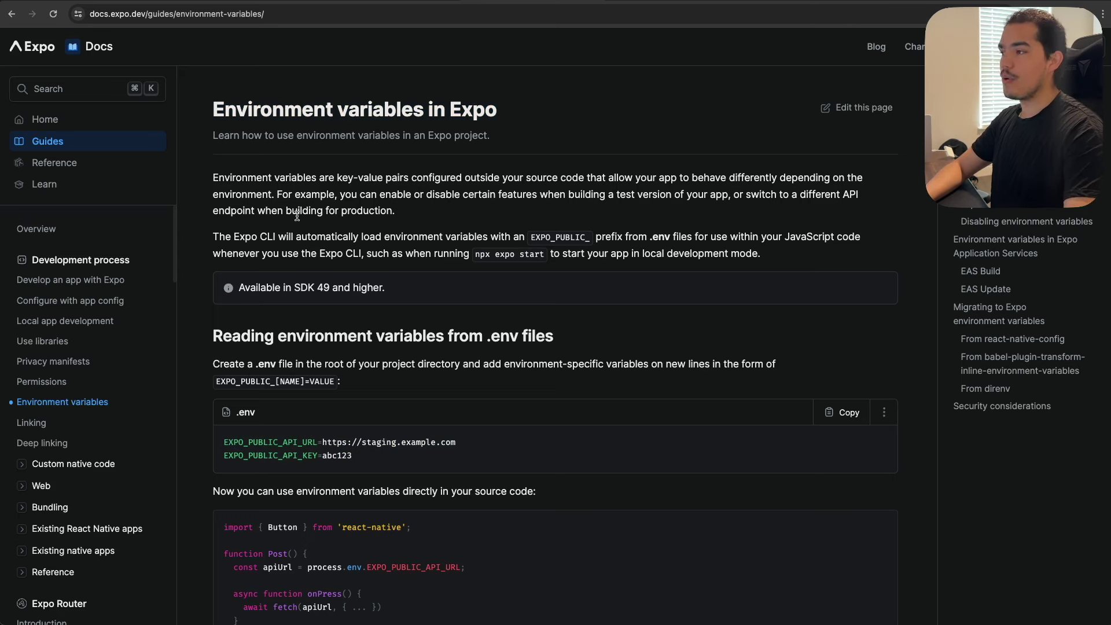
{"action": "key", "text": "ctrl+Tab"}
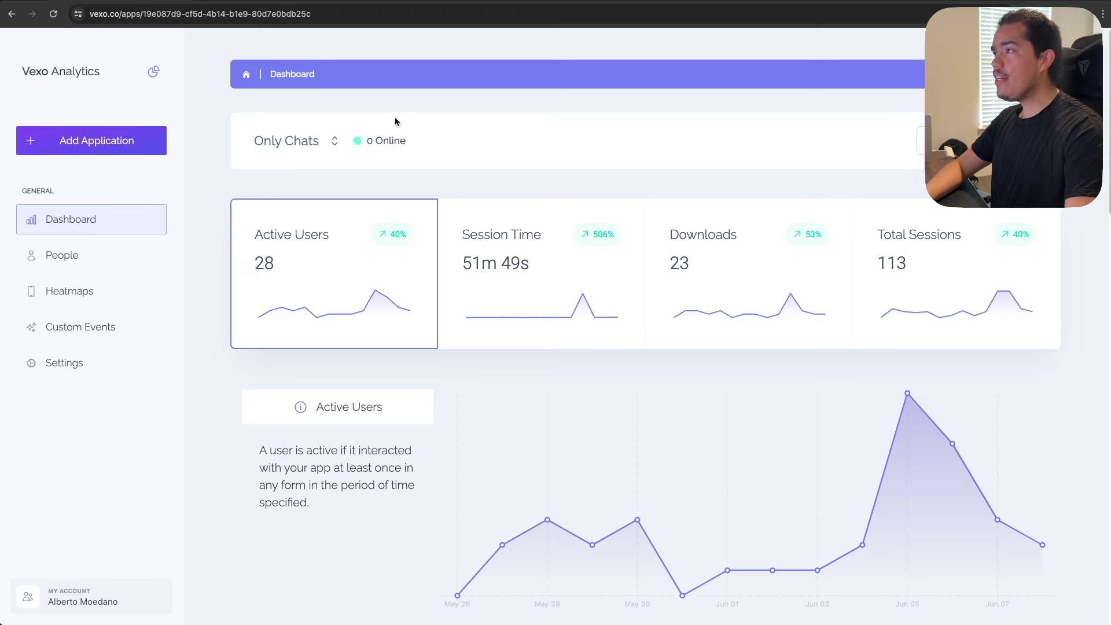
{"action": "key", "text": "super+Tab"}
{"action": "key", "text": "super+shift+Tab"}
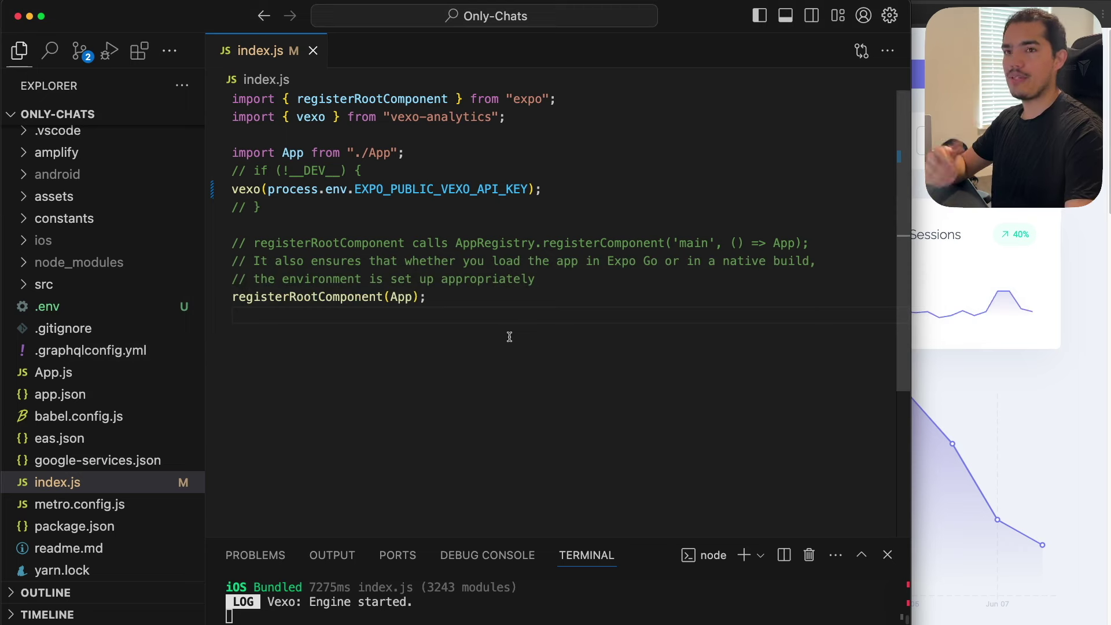
Step: Bring the iPhone 15 simulator and the Android emulator to the front and arrange them next to each other over the code editor
{"action": "key", "text": "super+Tab"}
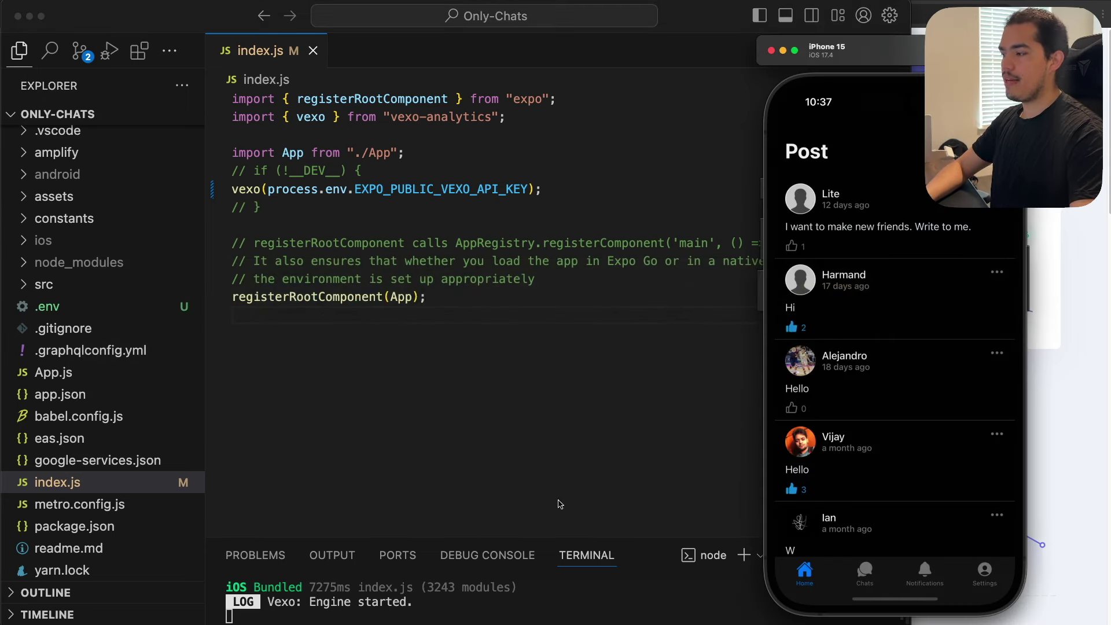
{"action": "left_click_drag", "start_coordinate": [890, 64], "coordinate": [777, 56]}
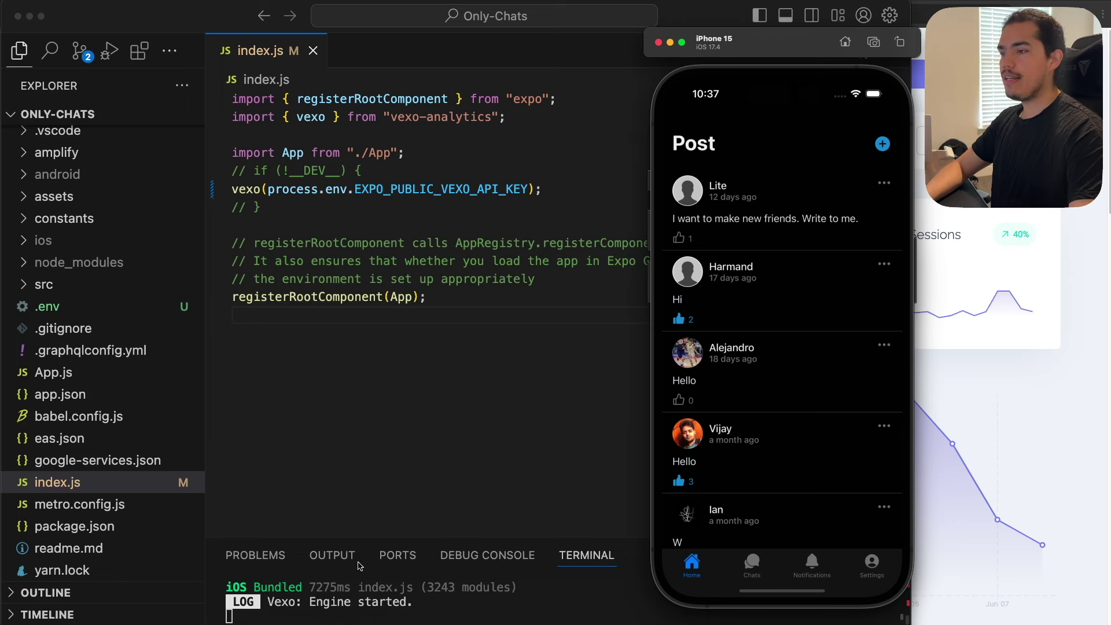
{"action": "key", "text": "super+Tab"}
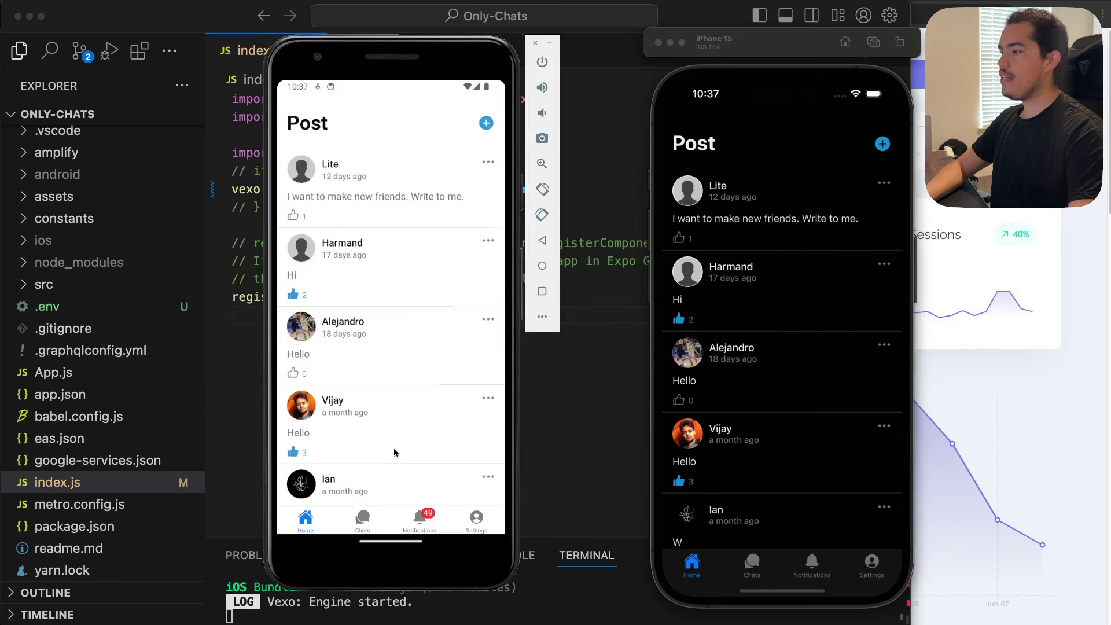
{"action": "key", "text": "Tab"}
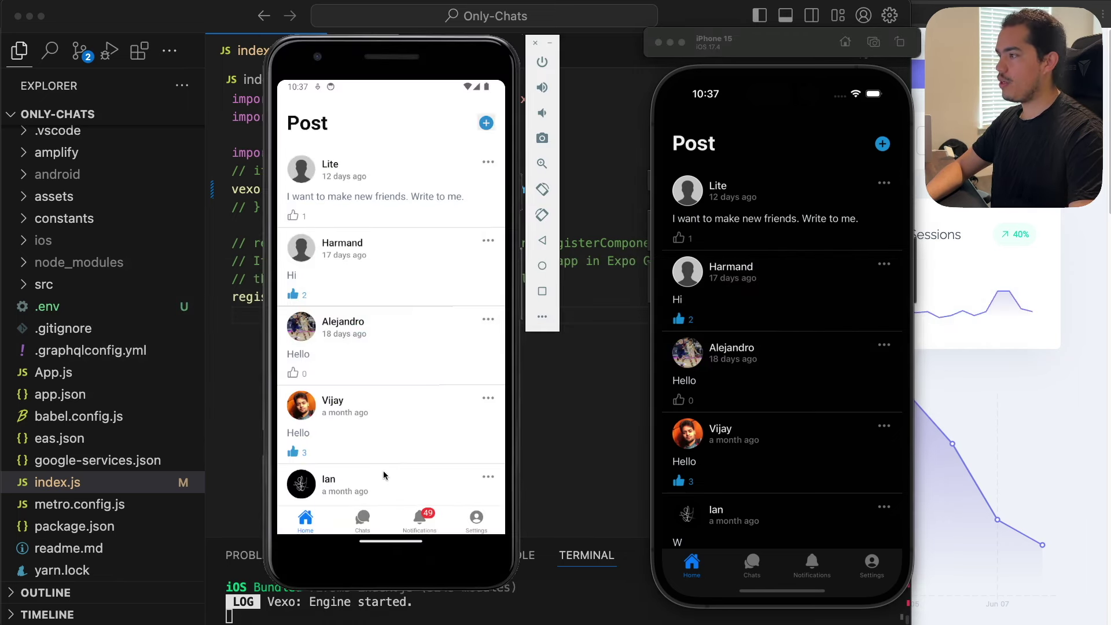
{"action": "left_click_drag", "start_coordinate": [382, 541], "coordinate": [394, 447]}
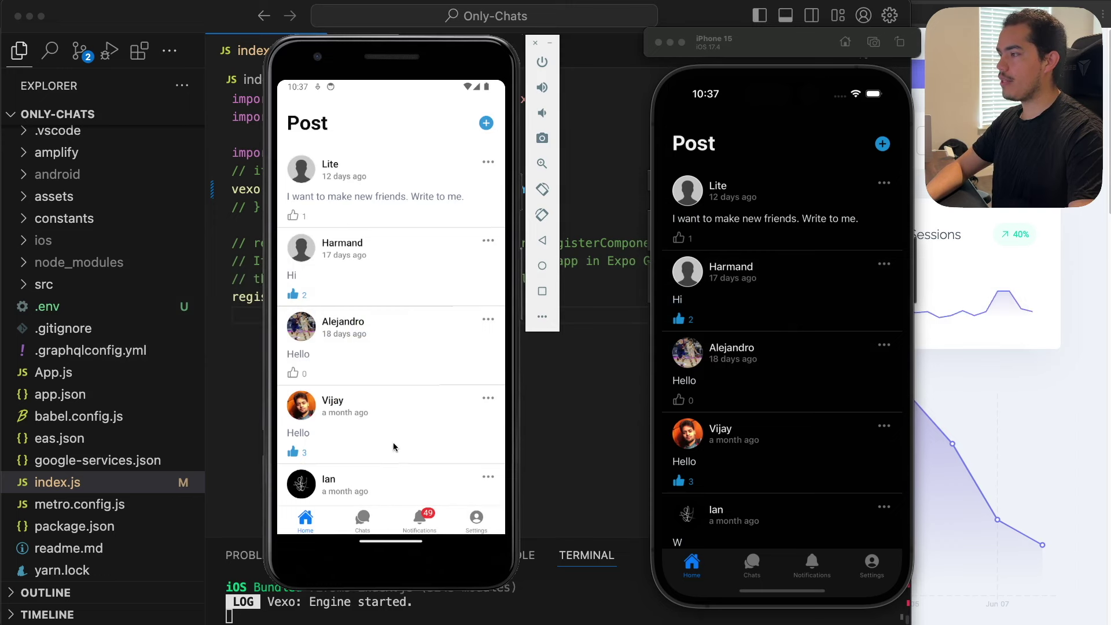
{"action": "left_click_drag", "start_coordinate": [398, 544], "coordinate": [386, 292]}
{"action": "left_click", "coordinate": [367, 394]}
{"action": "left_click", "coordinate": [429, 386]}
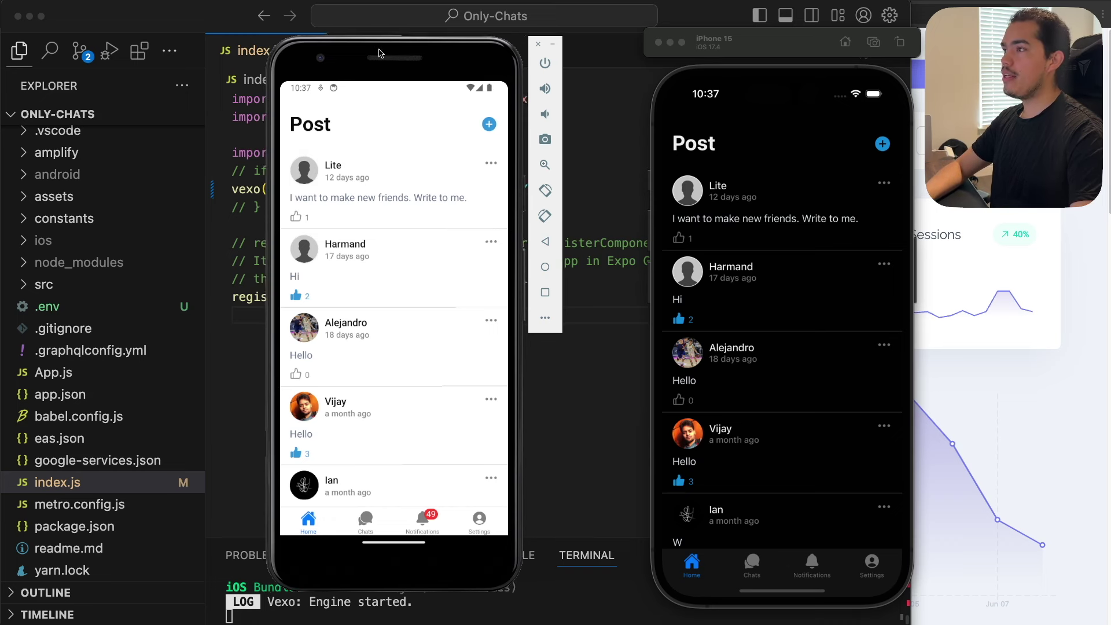
{"action": "left_click_drag", "start_coordinate": [387, 65], "coordinate": [449, 66]}
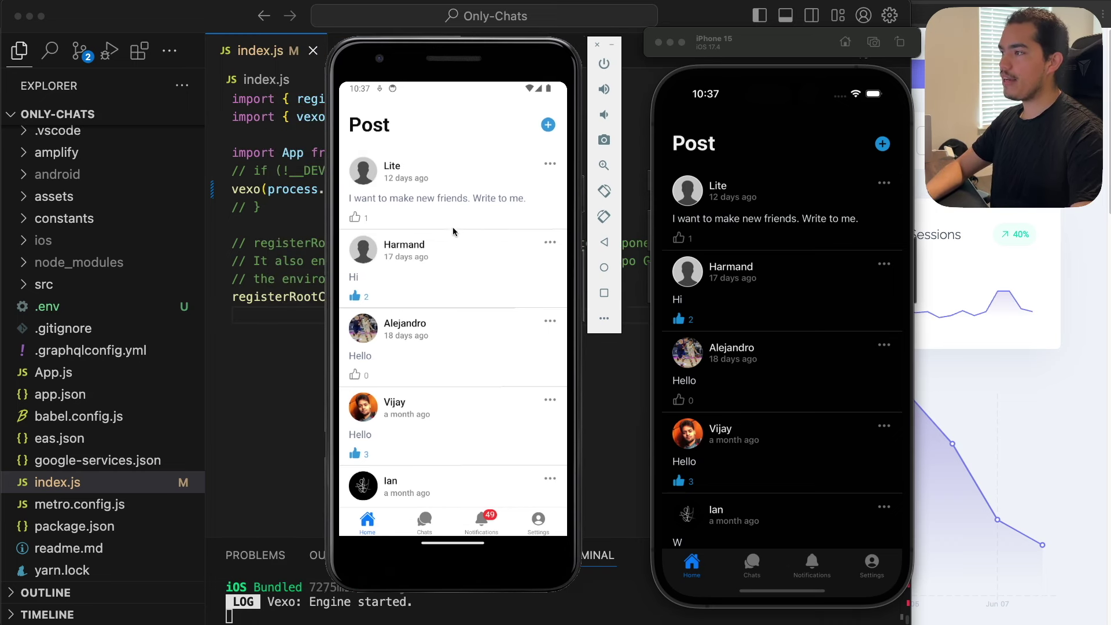
{"action": "left_click_drag", "start_coordinate": [461, 72], "coordinate": [487, 82]}
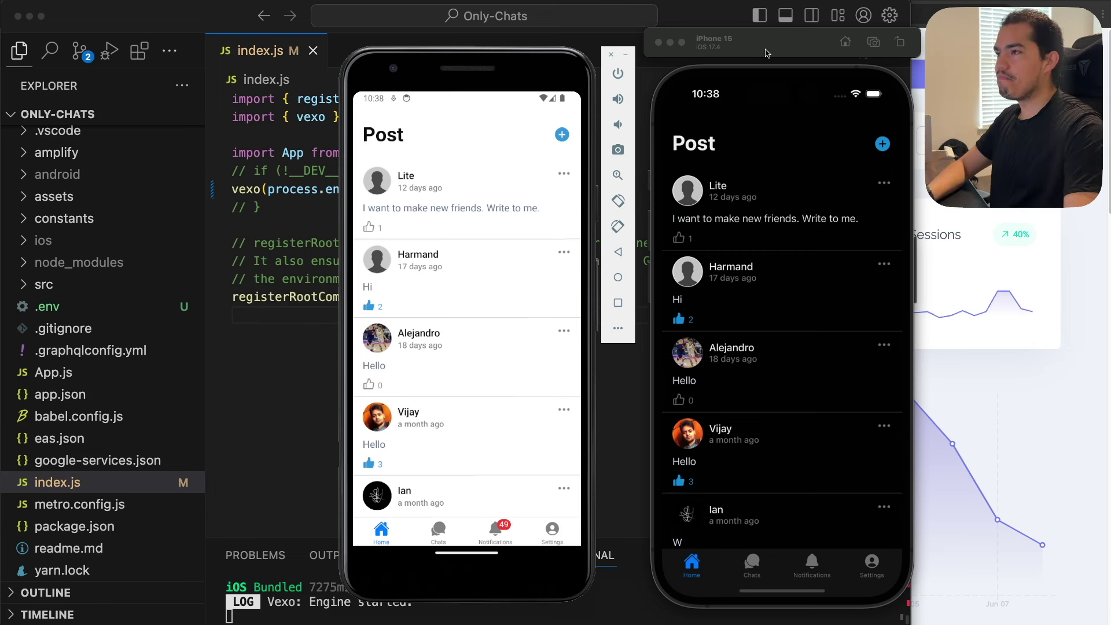
Step: Stack the iPhone simulator and Android emulator beside the code editor, and narrow the editor window so the emulator is uncovered
{"action": "left_click_drag", "start_coordinate": [762, 50], "coordinate": [955, 64]}
{"action": "left_click_drag", "start_coordinate": [451, 68], "coordinate": [950, 72]}
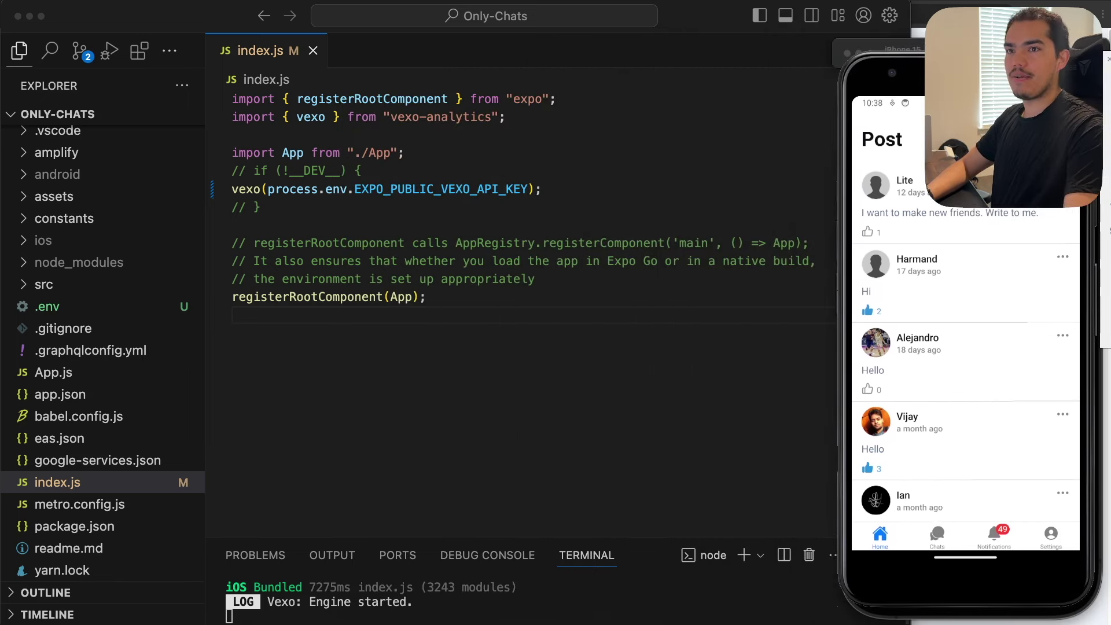
{"action": "left_click", "coordinate": [602, 209]}
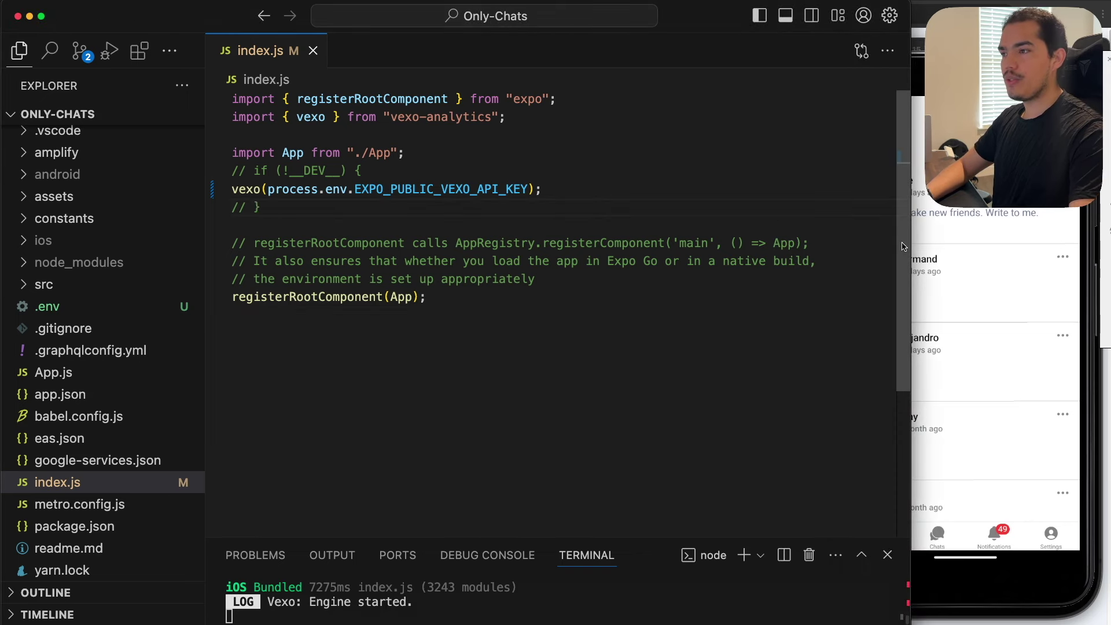
{"action": "left_click_drag", "start_coordinate": [911, 239], "coordinate": [834, 241]}
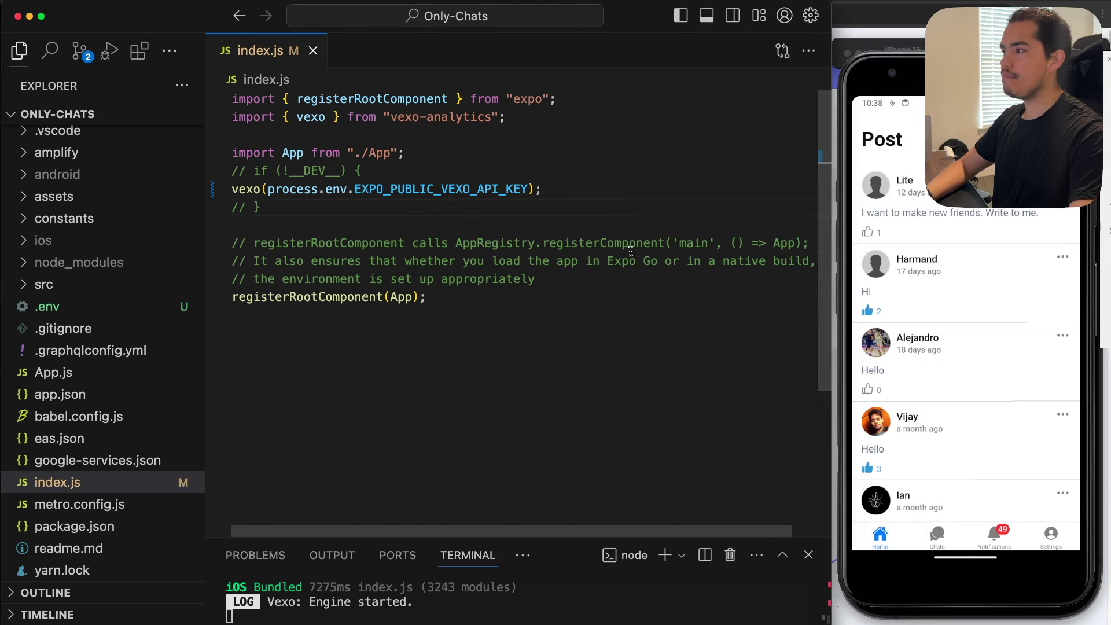
Step: Close index.js, expand the src folder, and search the whole project for "customevent"
{"action": "key", "text": "super+w"}
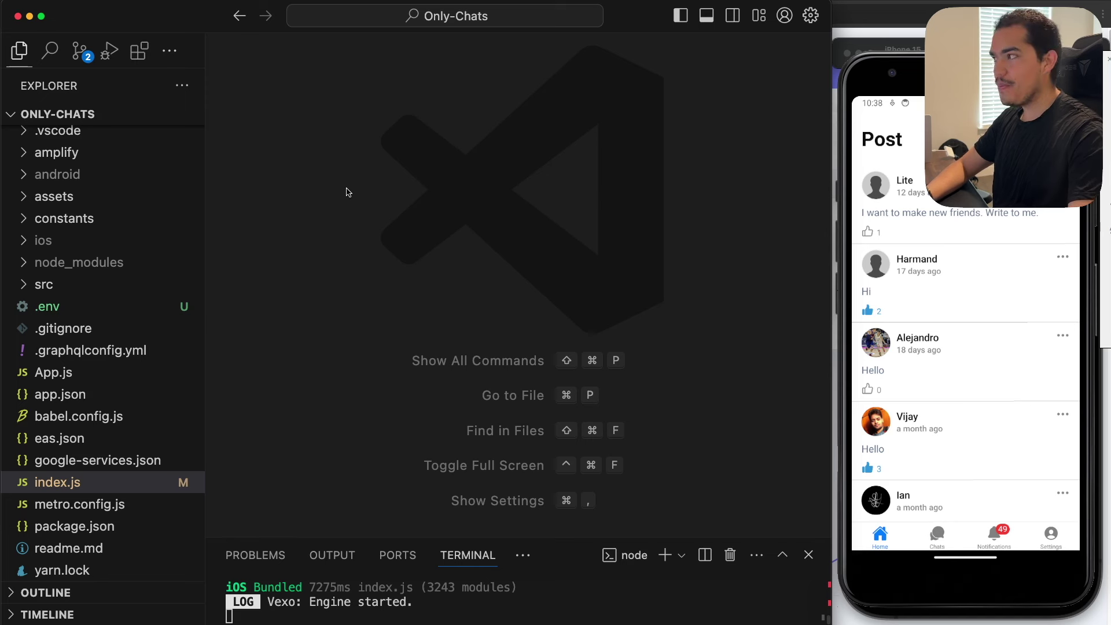
{"action": "left_click", "coordinate": [131, 286]}
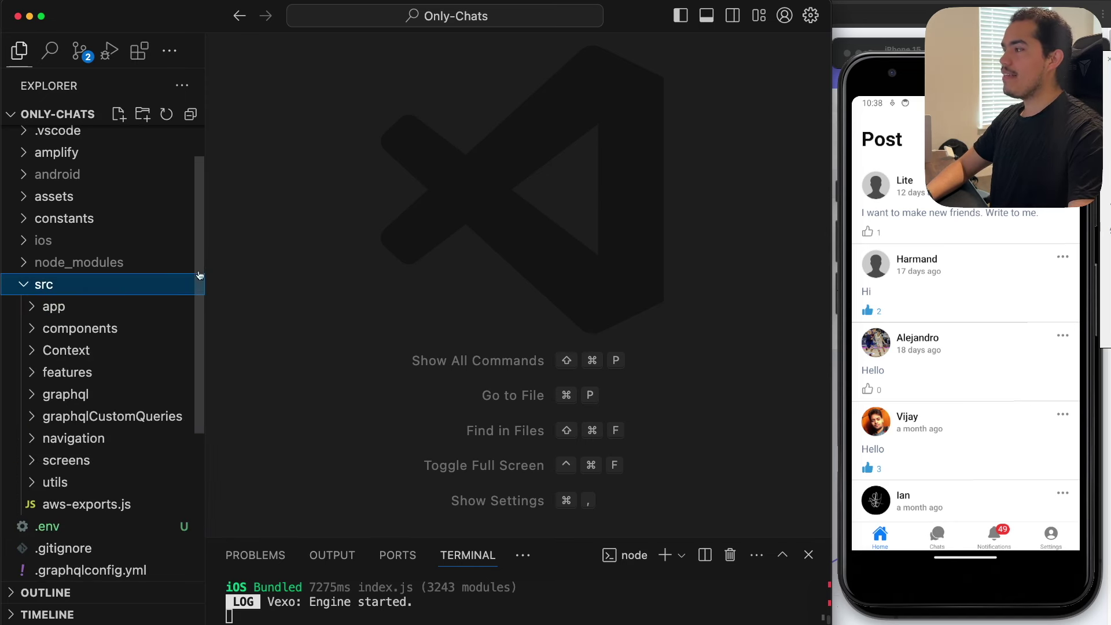
{"action": "left_click", "coordinate": [262, 263]}
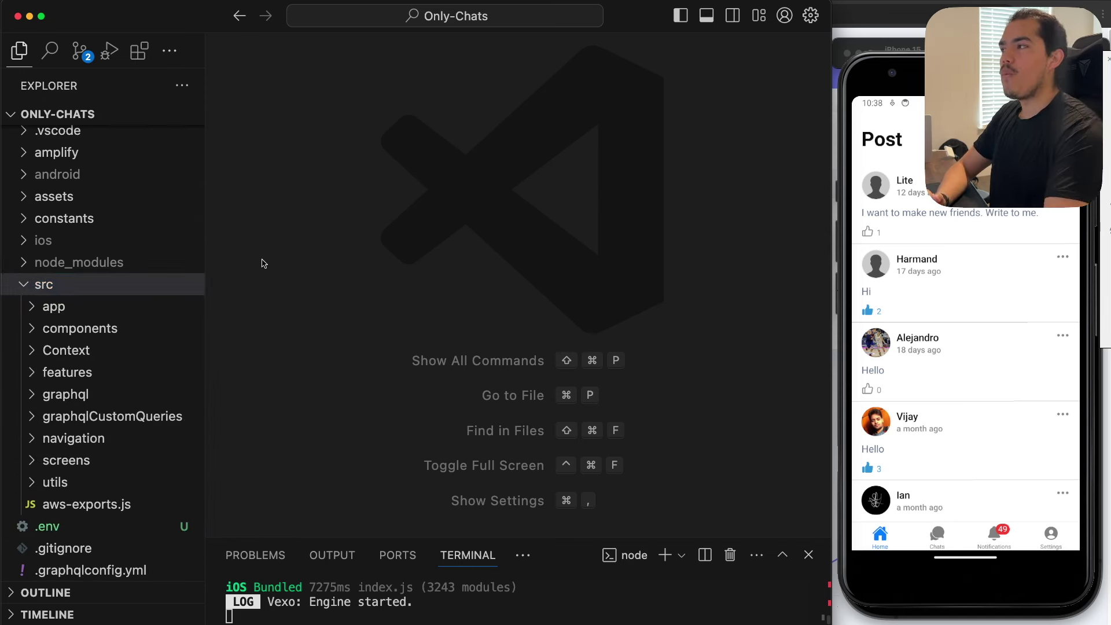
{"action": "key", "text": "super+shift+f"}
{"action": "type", "text": "ve"}
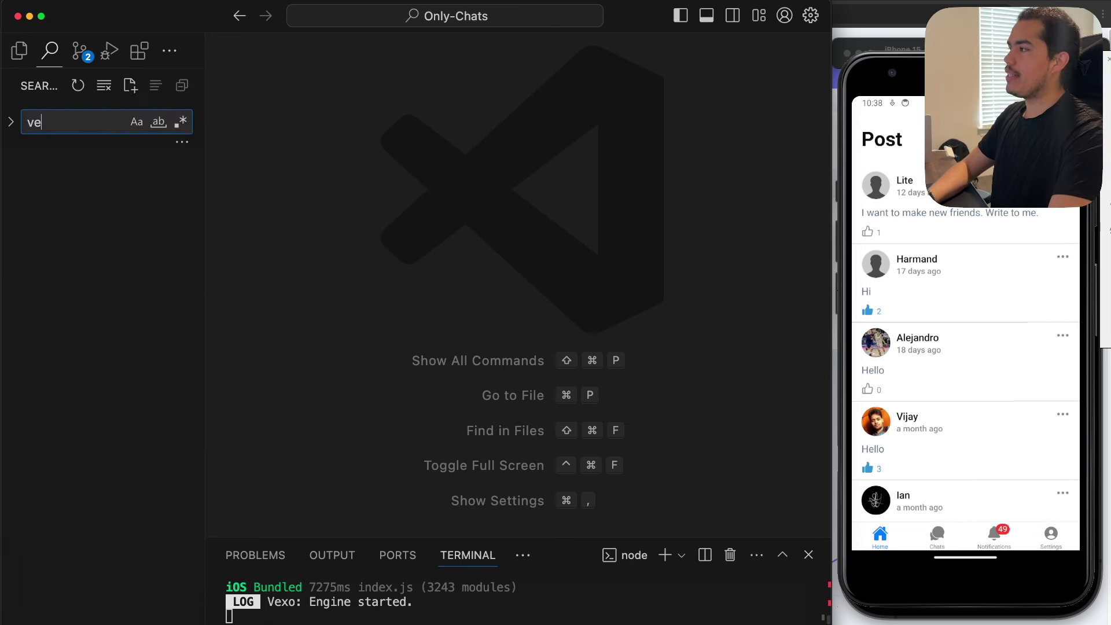
{"action": "key", "text": "BackSpace"}
{"action": "key", "text": "BackSpace"}
{"action": "type", "text": "customevent"}
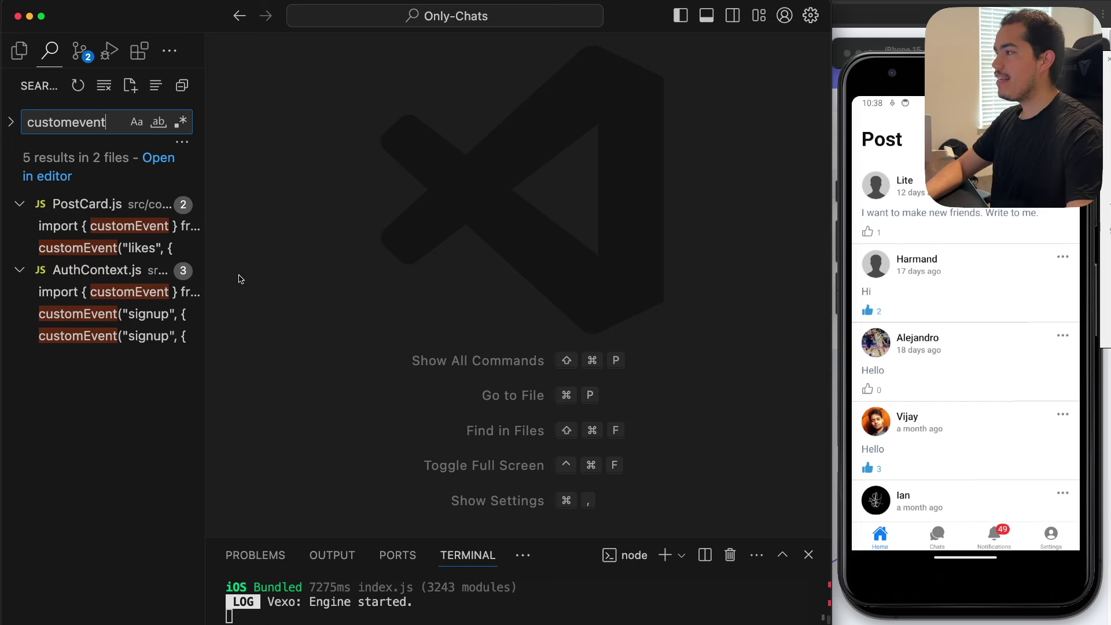
{"action": "left_click", "coordinate": [292, 270]}
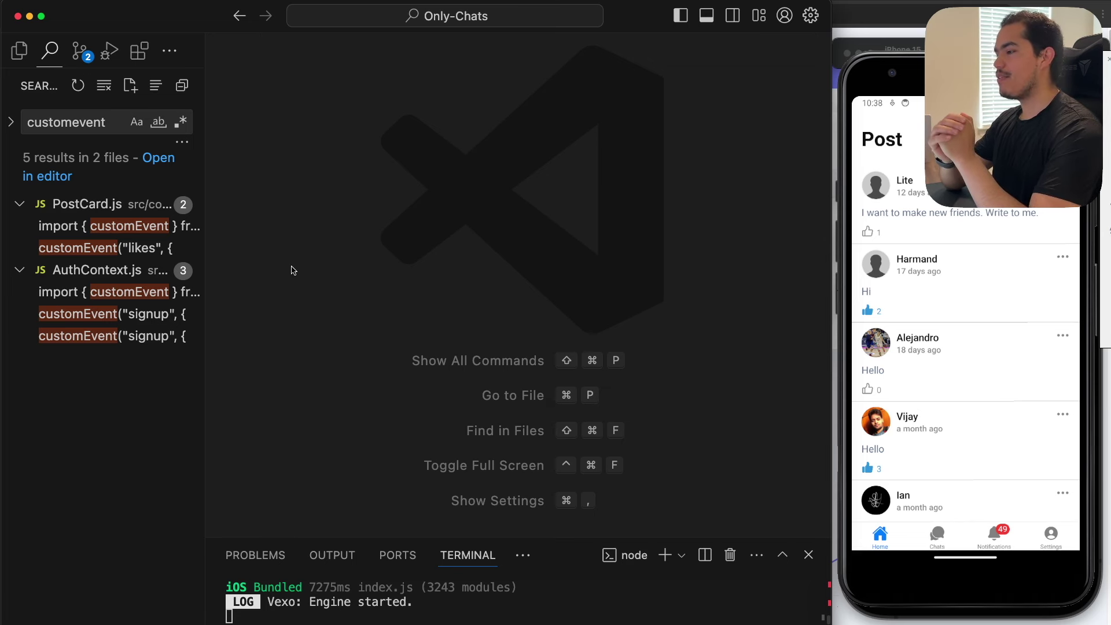
Step: Open the first signup customEvent result in AuthContext.js and highlight the complete call with its id, firstName and email properties
{"action": "left_click", "coordinate": [91, 320]}
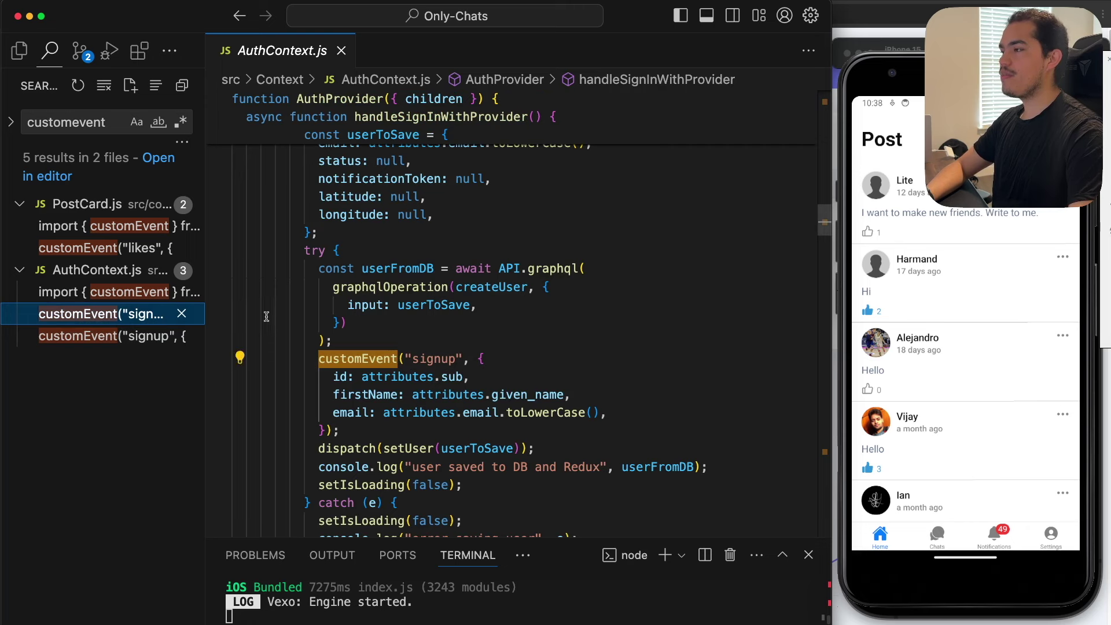
{"action": "scroll", "coordinate": [294, 320], "scroll_direction": "up", "scroll_amount": 3}
{"action": "scroll", "coordinate": [293, 320], "scroll_direction": "down", "scroll_amount": 6}
{"action": "mouse_move", "coordinate": [416, 247]}
{"action": "left_click", "coordinate": [450, 266]}
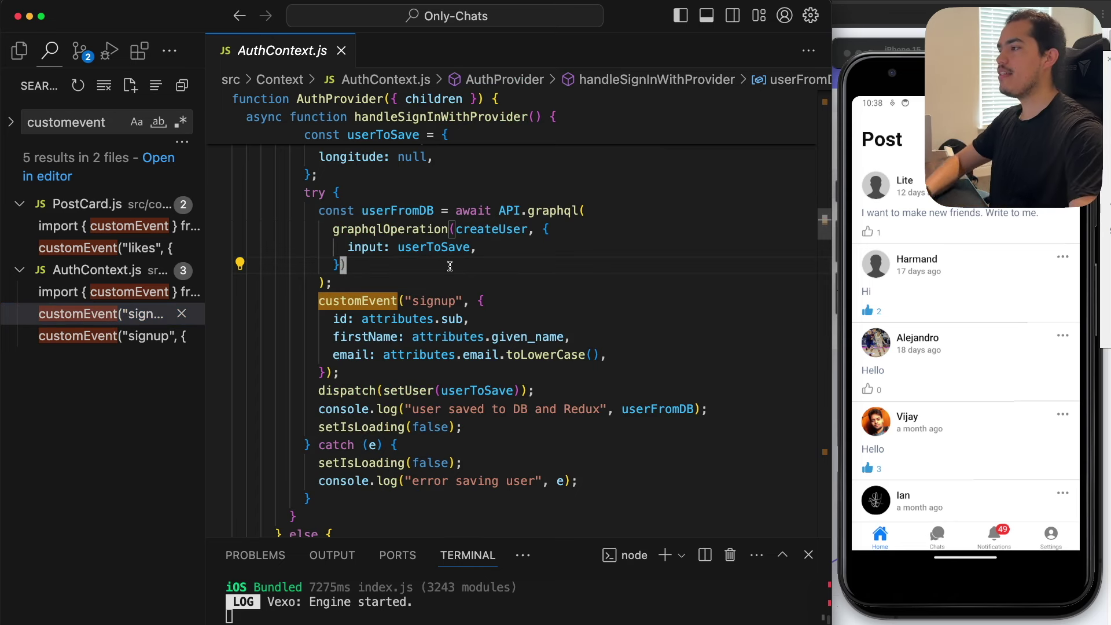
{"action": "left_click_drag", "start_coordinate": [349, 373], "coordinate": [318, 301]}
{"action": "left_click", "coordinate": [373, 372]}
Step: Hide the sidebar, find customEvent within AuthContext.js, and highlight its import line from "vexo-analytics"
{"action": "key", "text": "super+shift+e"}
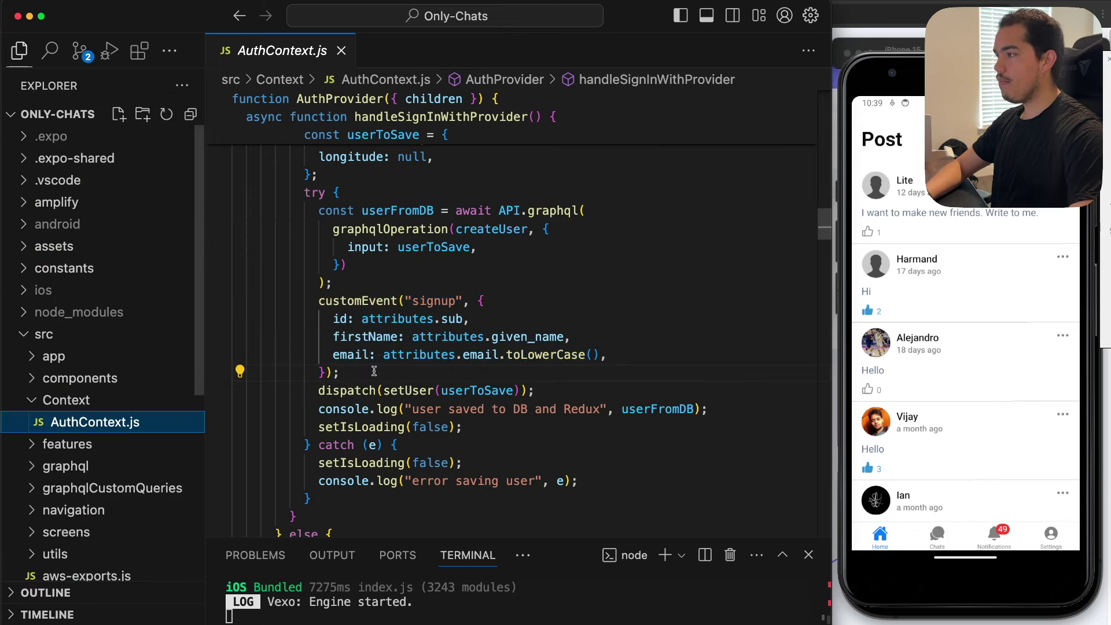
{"action": "key", "text": "super+b"}
{"action": "double_click", "coordinate": [148, 300]}
{"action": "key", "text": "super+f"}
{"action": "key", "text": "Return"}
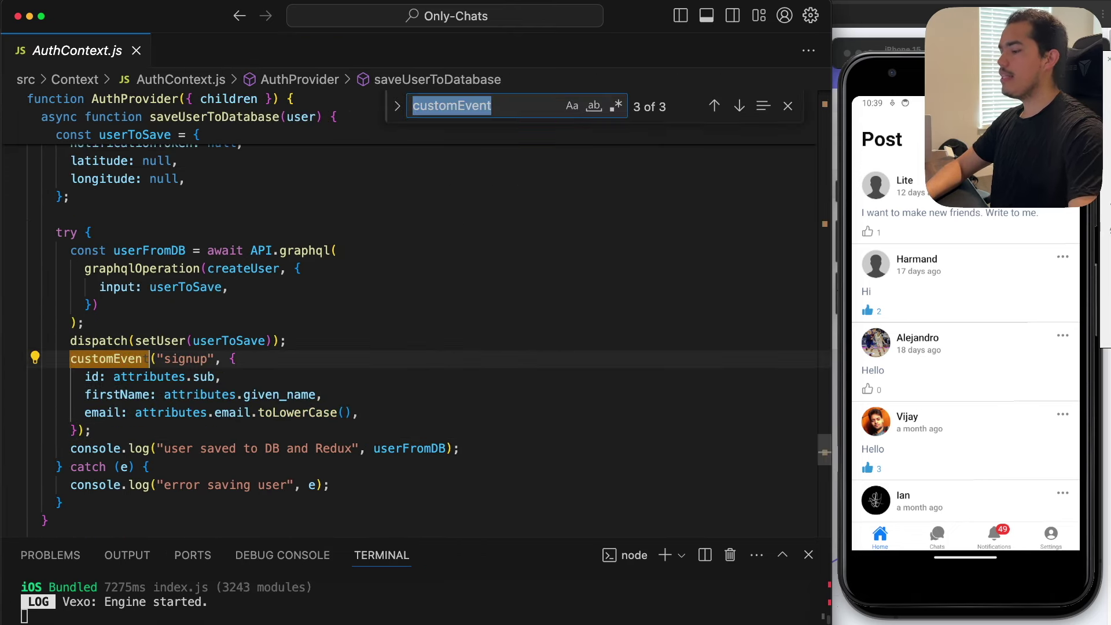
{"action": "key", "text": "Return"}
{"action": "left_click_drag", "start_coordinate": [389, 293], "coordinate": [27, 294]}
{"action": "left_click", "coordinate": [226, 315]}
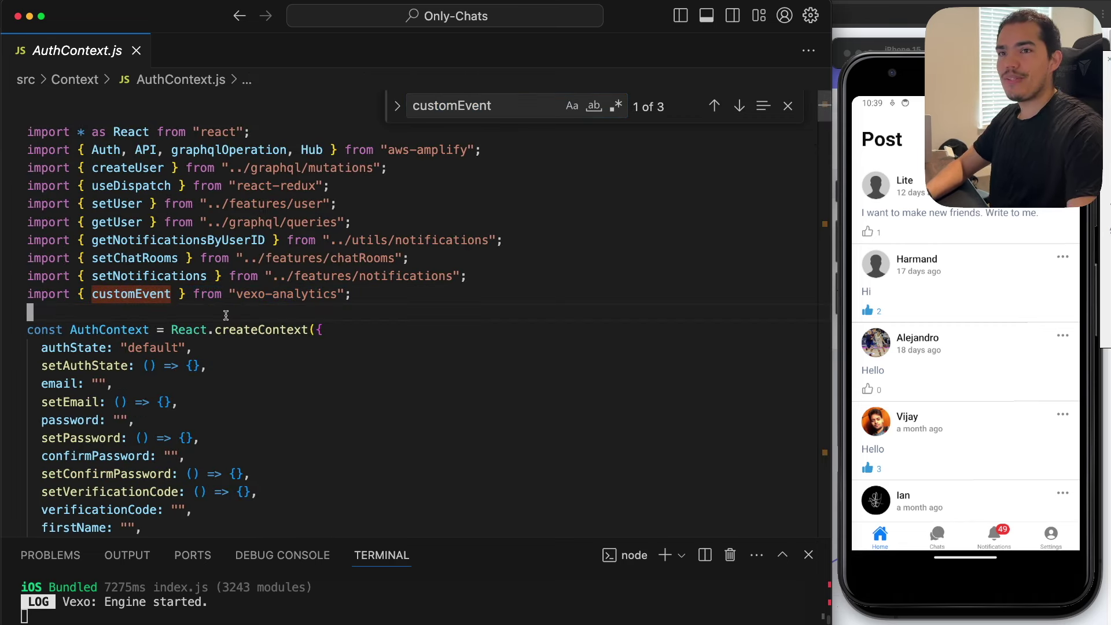
Step: Find the next use of customEvent after the import, reaching the signup call in handleSignInWithProvider
{"action": "double_click", "coordinate": [137, 292]}
{"action": "key", "text": "cmd+f"}
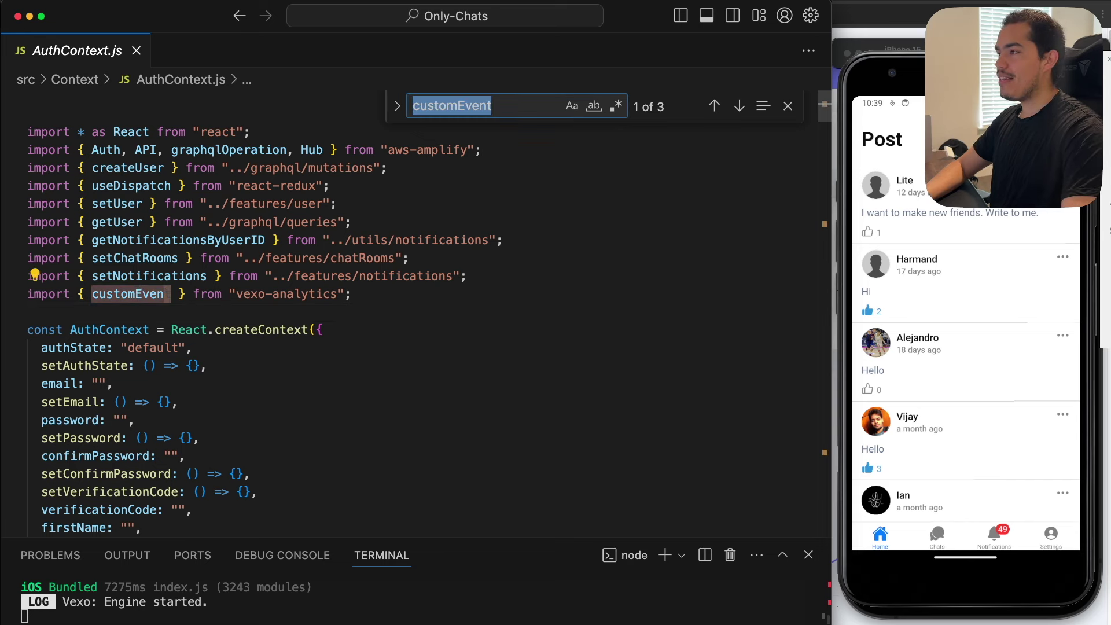
{"action": "key", "text": "Return"}
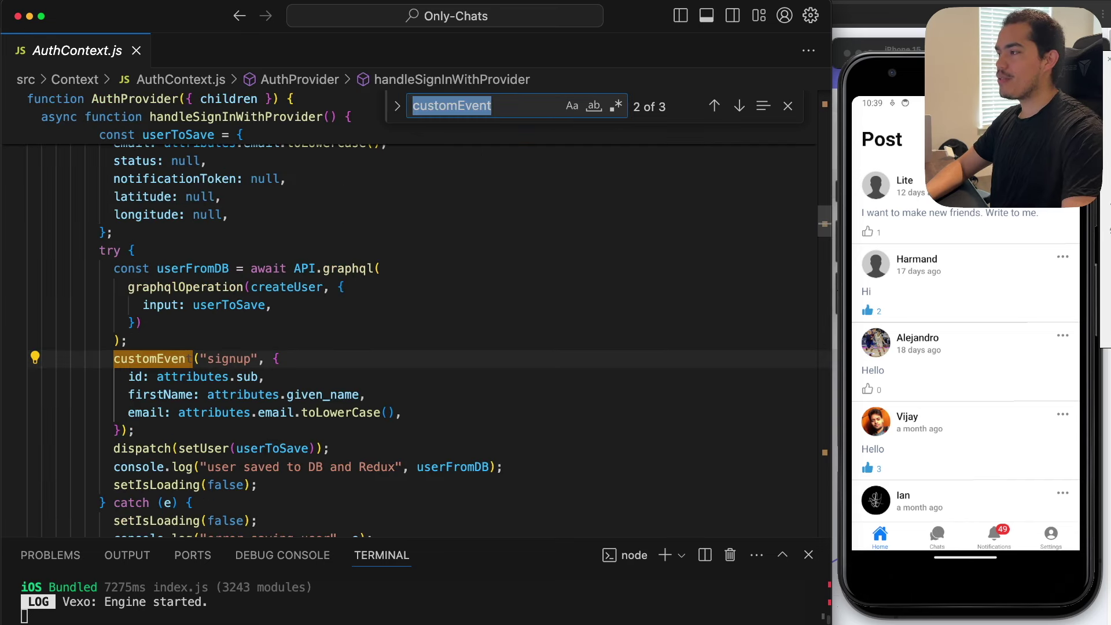
{"action": "left_click", "coordinate": [170, 335]}
{"action": "scroll", "coordinate": [168, 333], "scroll_direction": "down", "scroll_amount": 2}
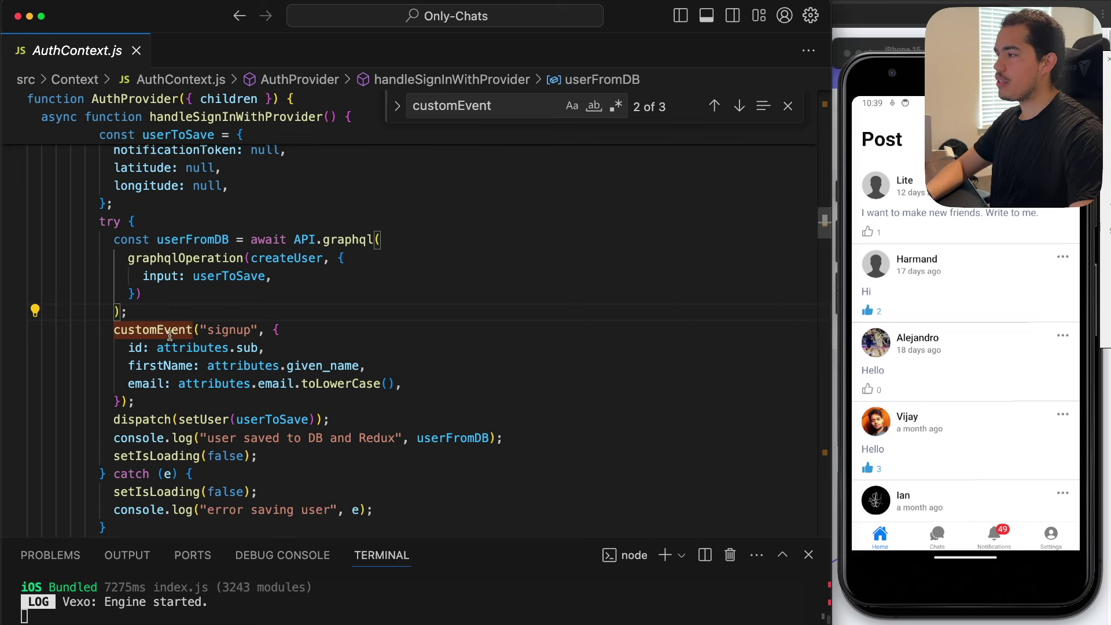
Step: Highlight the createUser GraphQL request before the signup event and the "user saved to DB and Redux" log line after it
{"action": "left_click_drag", "start_coordinate": [107, 240], "coordinate": [124, 313]}
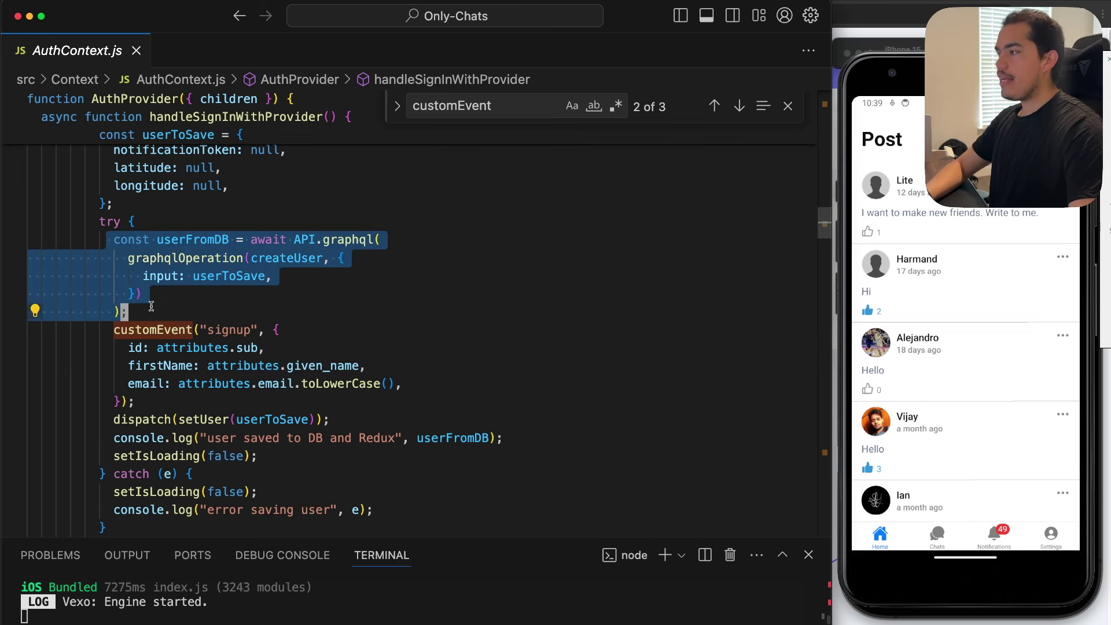
{"action": "left_click", "coordinate": [122, 312]}
{"action": "left_click_drag", "start_coordinate": [121, 311], "coordinate": [203, 307]}
{"action": "double_click", "coordinate": [283, 257]}
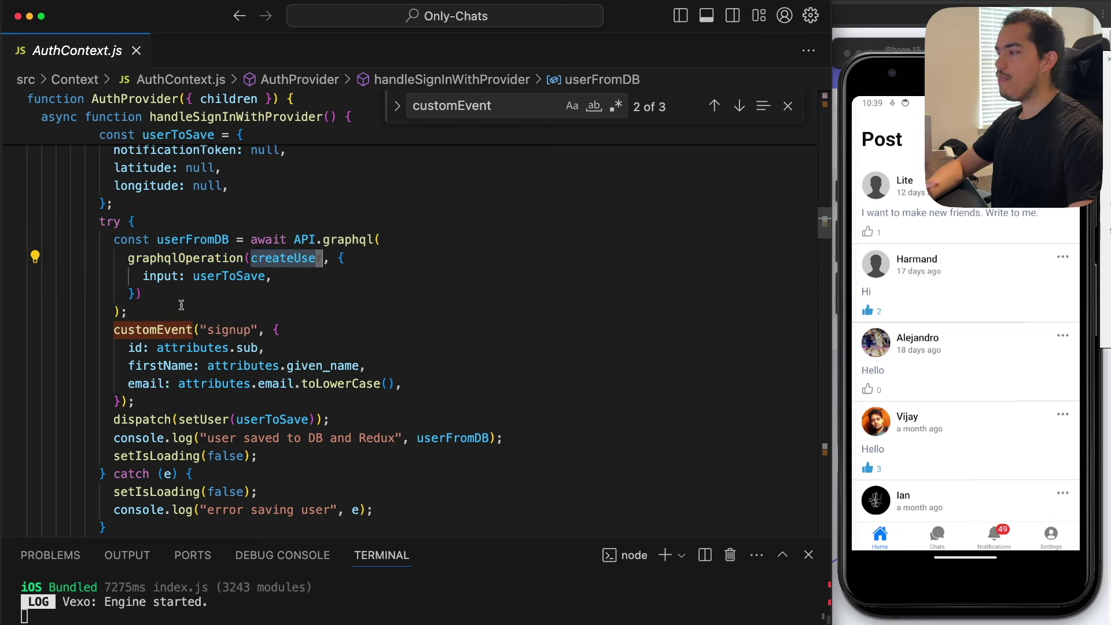
{"action": "left_click_drag", "start_coordinate": [114, 438], "coordinate": [374, 428]}
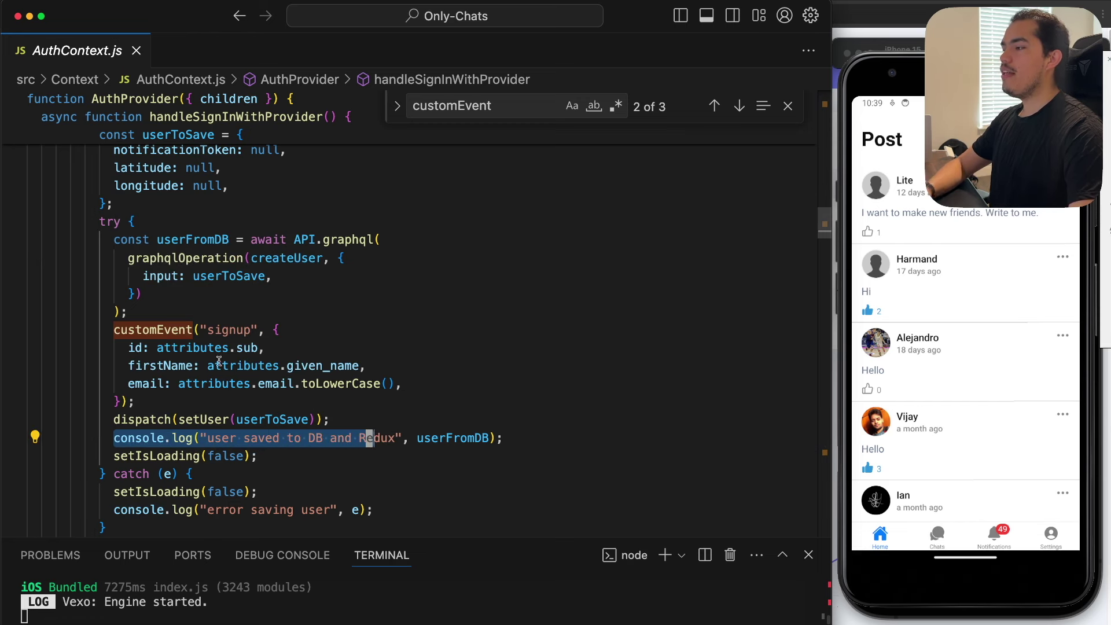
{"action": "left_click", "coordinate": [173, 420]}
{"action": "scroll", "coordinate": [168, 405], "scroll_direction": "down", "scroll_amount": 2}
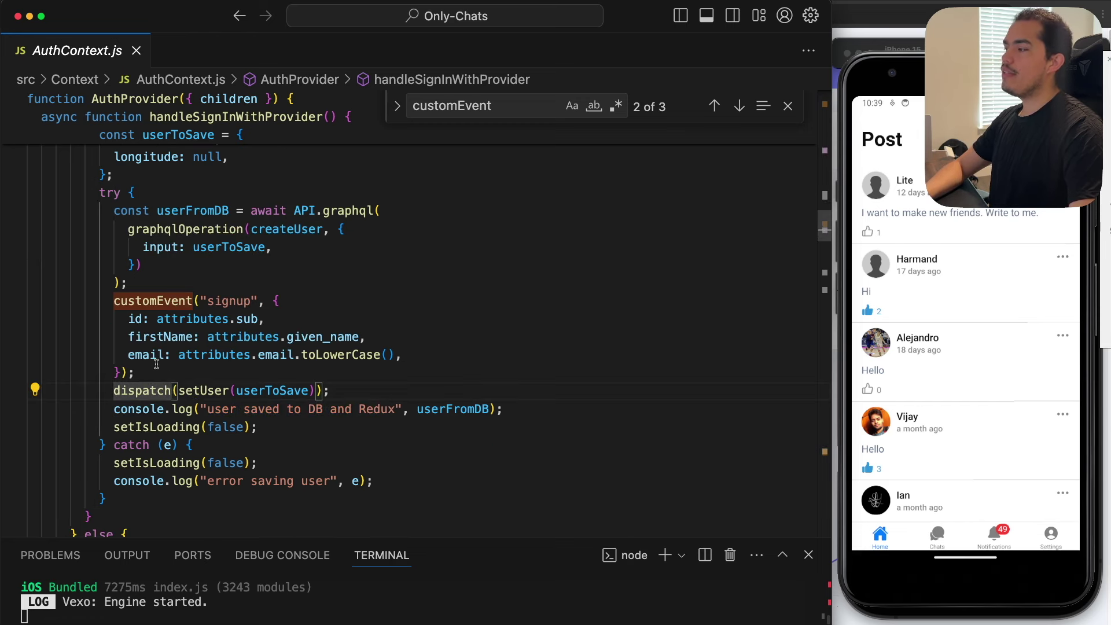
Step: Point out the id, firstName and email properties passed to the "signup" customEvent call in handleSignInWithProvider
{"action": "left_click", "coordinate": [156, 364]}
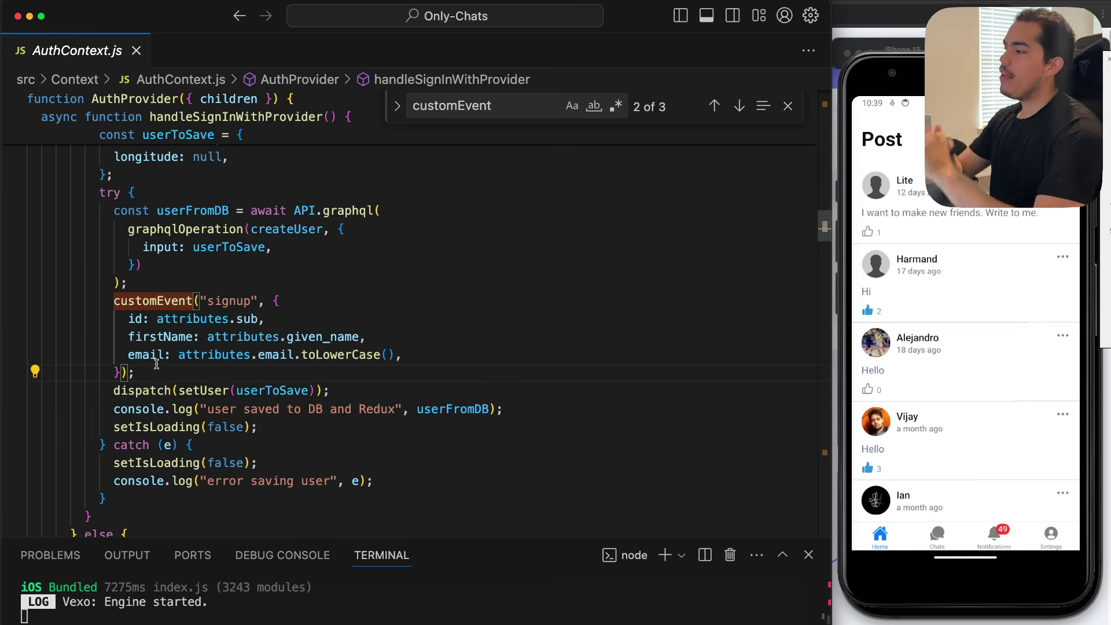
{"action": "left_click", "coordinate": [207, 354]}
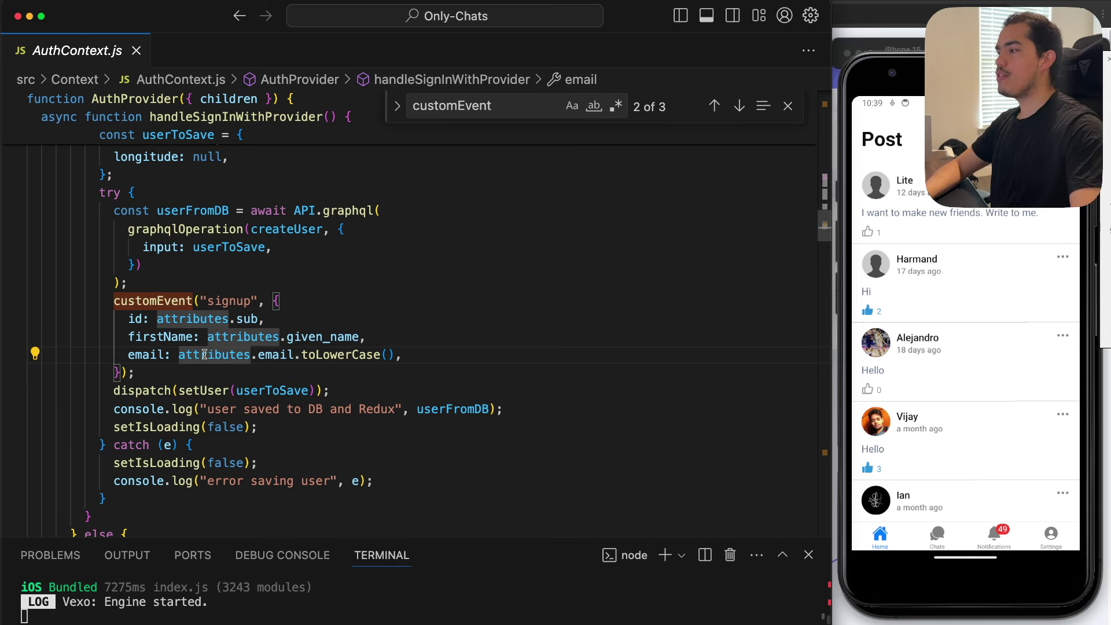
{"action": "left_click_drag", "start_coordinate": [121, 319], "coordinate": [153, 320]}
{"action": "left_click", "coordinate": [130, 338]}
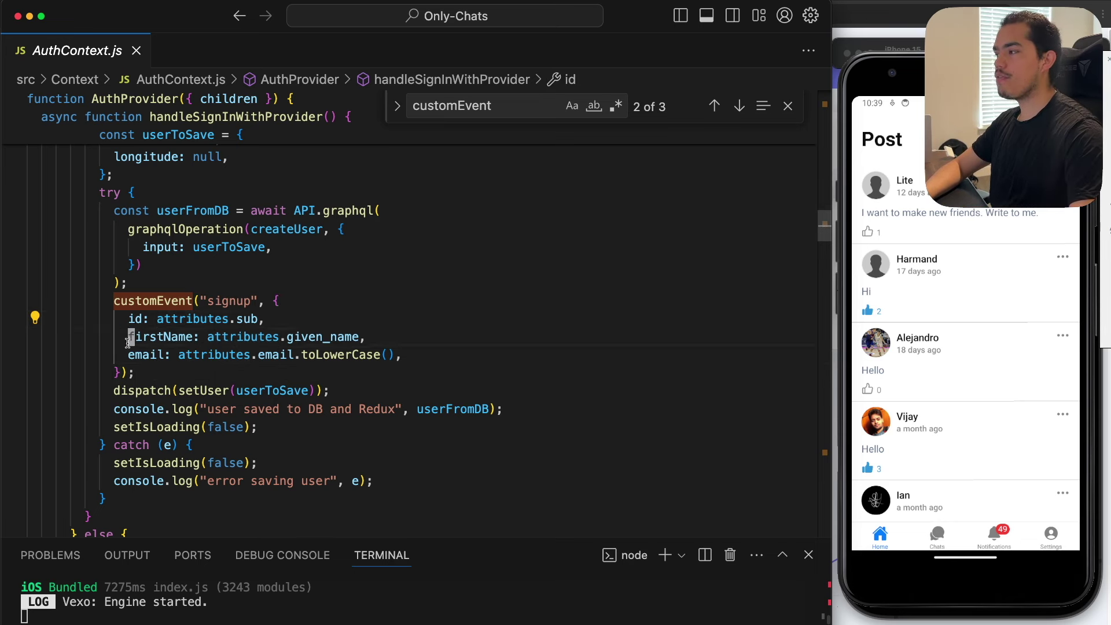
{"action": "left_click", "coordinate": [115, 317]}
{"action": "left_click", "coordinate": [148, 347]}
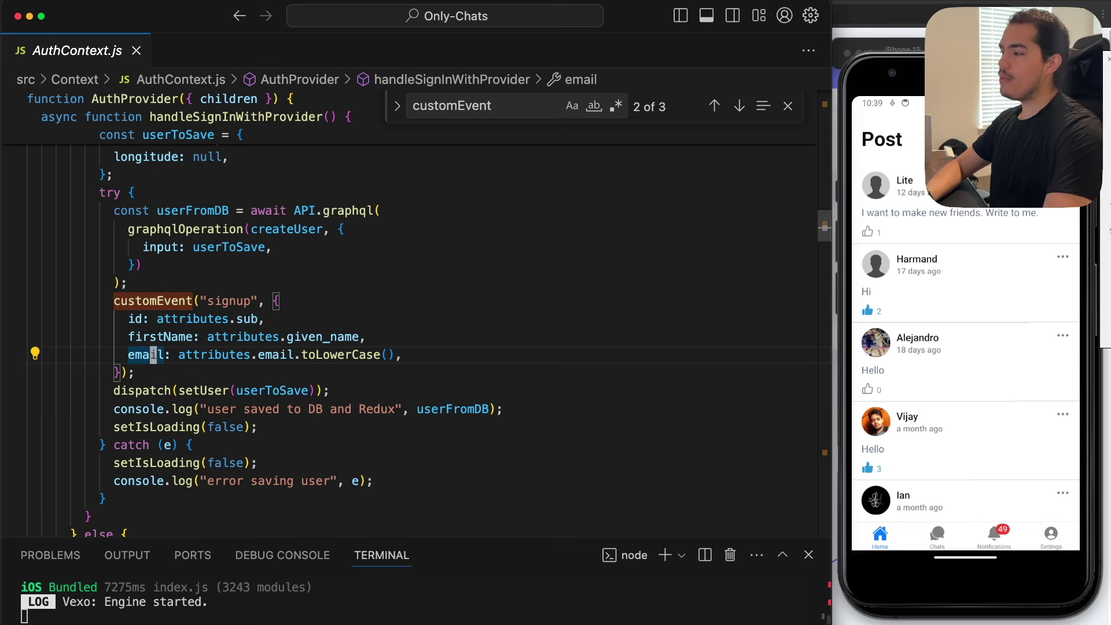
Step: Duplicate the signup event's email property line four times, delete the extra copies, and highlight the remaining email key
{"action": "key", "text": "shift+alt+Down"}
{"action": "key", "text": "shift+alt+Down"}
{"action": "key", "text": "shift+alt+Down"}
{"action": "key", "text": "shift+alt+Down"}
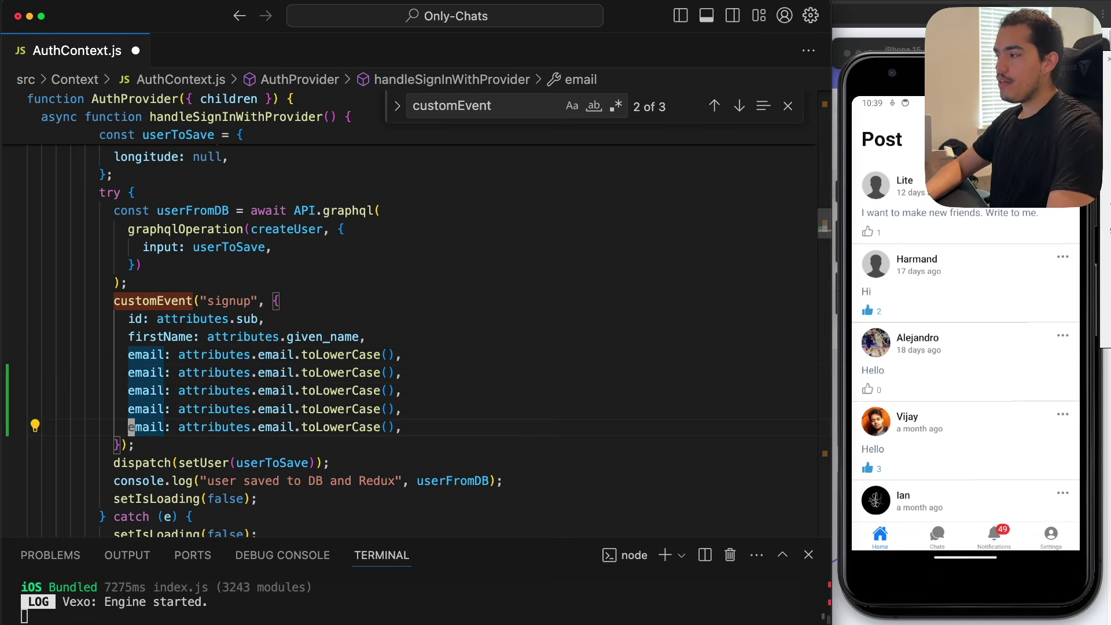
{"action": "key", "text": "super+shift+k"}
{"action": "key", "text": "super+shift+k"}
{"action": "key", "text": "super+shift+k"}
{"action": "key", "text": "super+shift+k"}
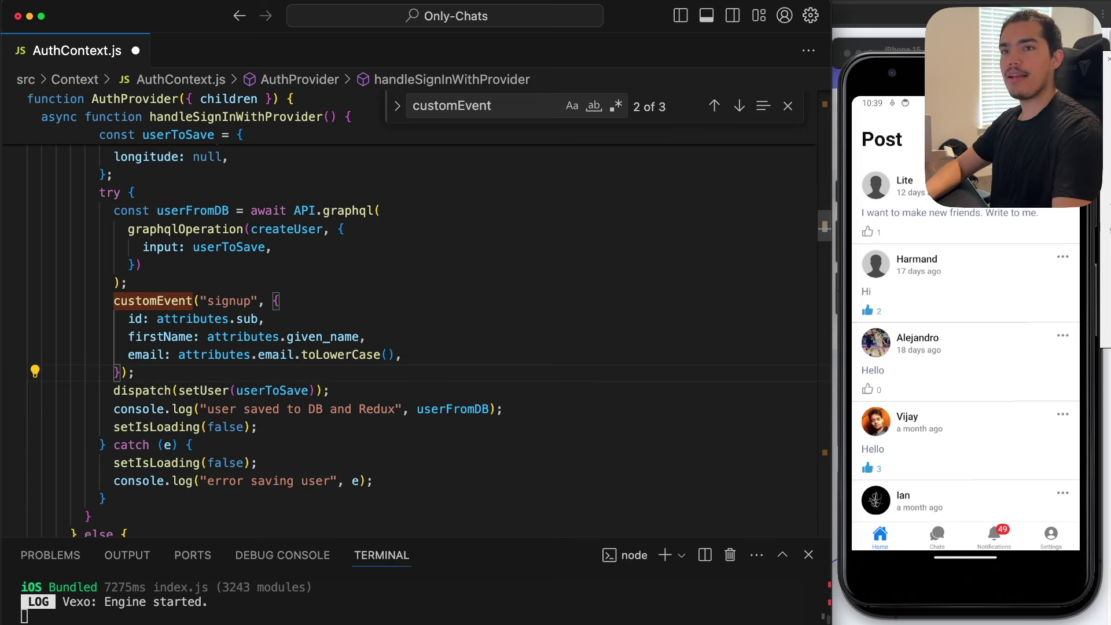
{"action": "left_click", "coordinate": [159, 354]}
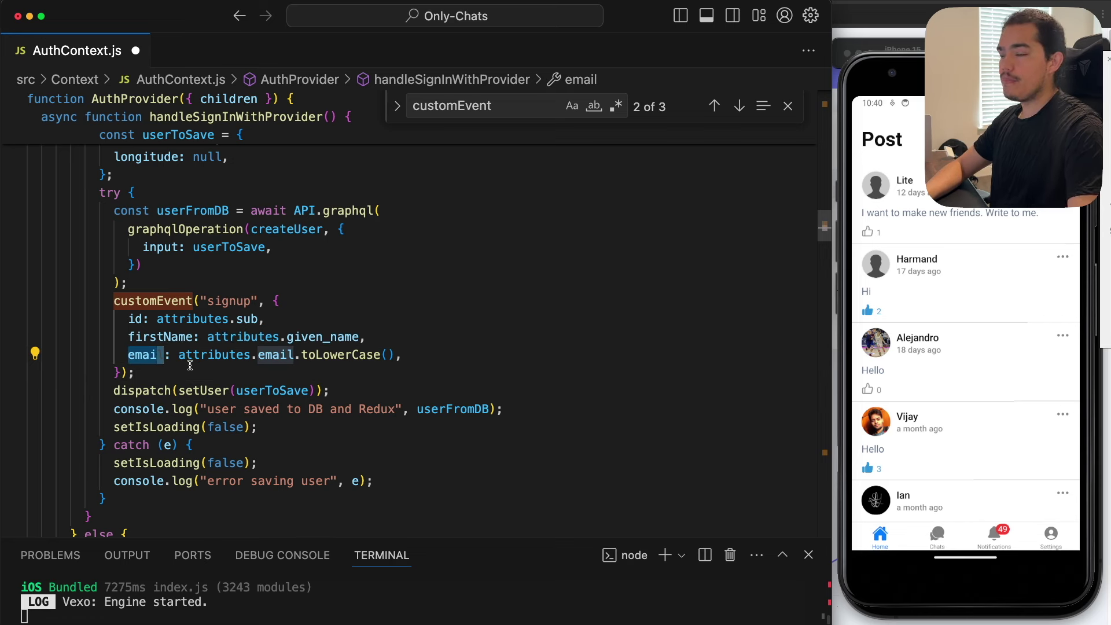
{"action": "left_click", "coordinate": [158, 371]}
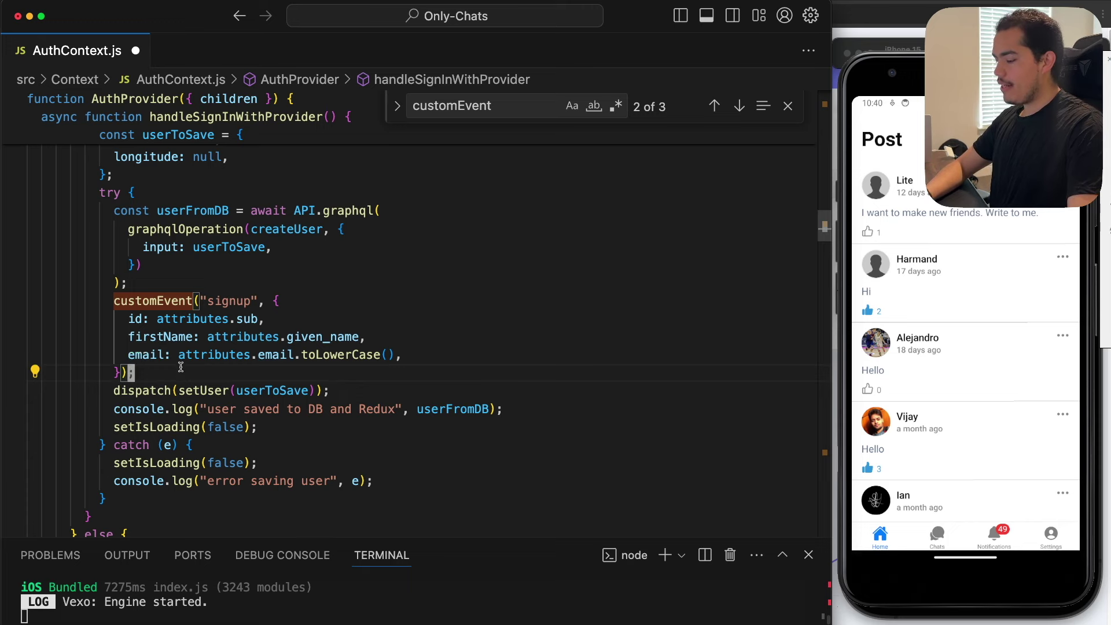
Step: Open the "likes" customEvent result in PostCard.js from the project-wide search results
{"action": "key", "text": "super+b"}
{"action": "key", "text": "super+shift+f"}
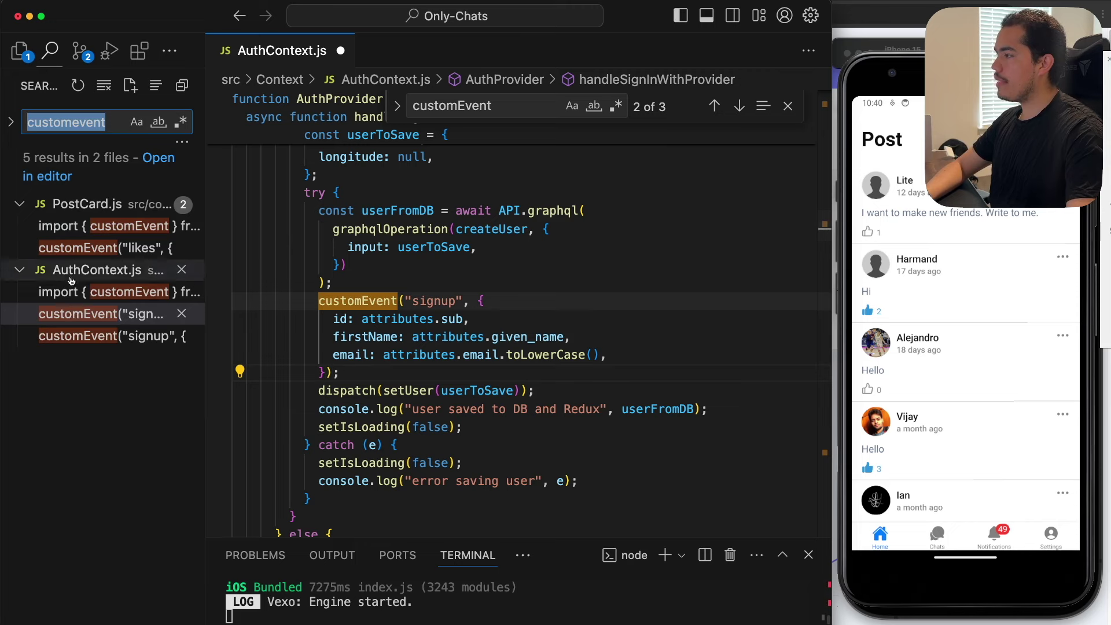
{"action": "left_click", "coordinate": [82, 247]}
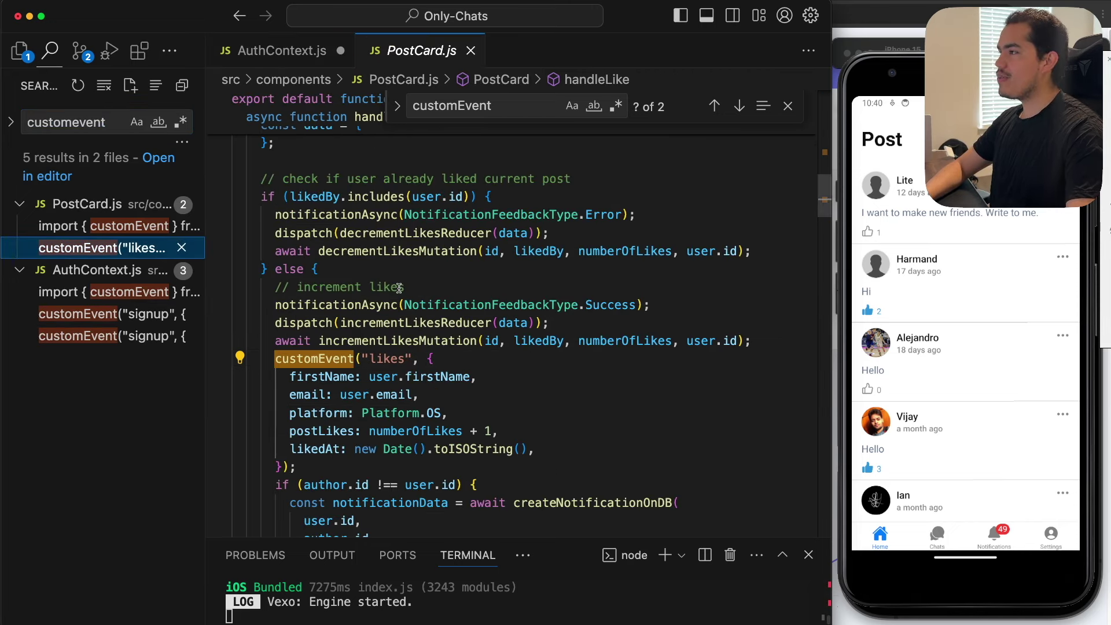
Step: Hide the sidebar, close AuthContext.js without saving its changes, and keep PostCard.js open
{"action": "key", "text": "super+b"}
{"action": "key", "text": "ctrl+Tab"}
{"action": "key", "text": "super+w"}
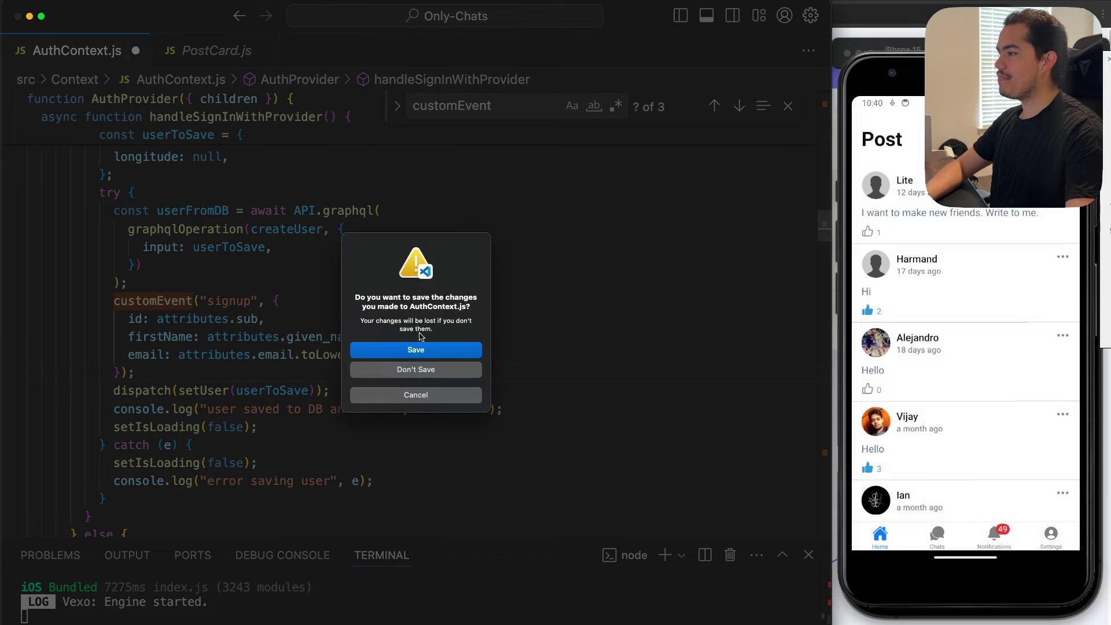
{"action": "left_click", "coordinate": [417, 371]}
{"action": "double_click", "coordinate": [45, 49]}
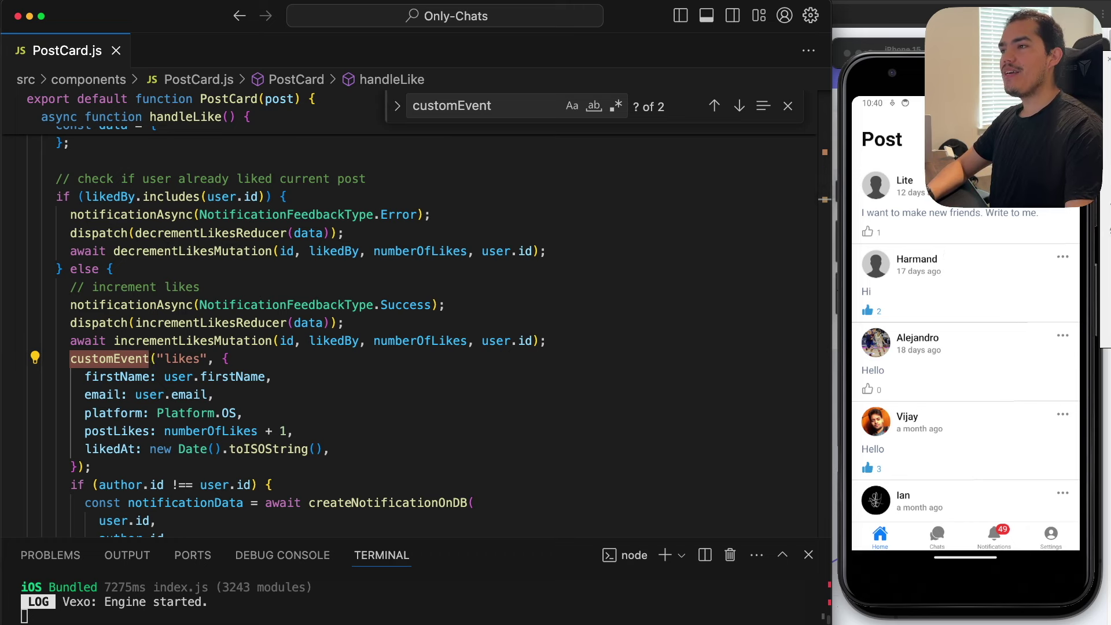
Step: Bring the iPhone 15 simulator forward and highlight the "likes" event name in the customEvent call in PostCard.js
{"action": "key", "text": "super+shift+a"}
{"action": "scroll", "coordinate": [938, 298], "scroll_direction": "up", "scroll_amount": 3}
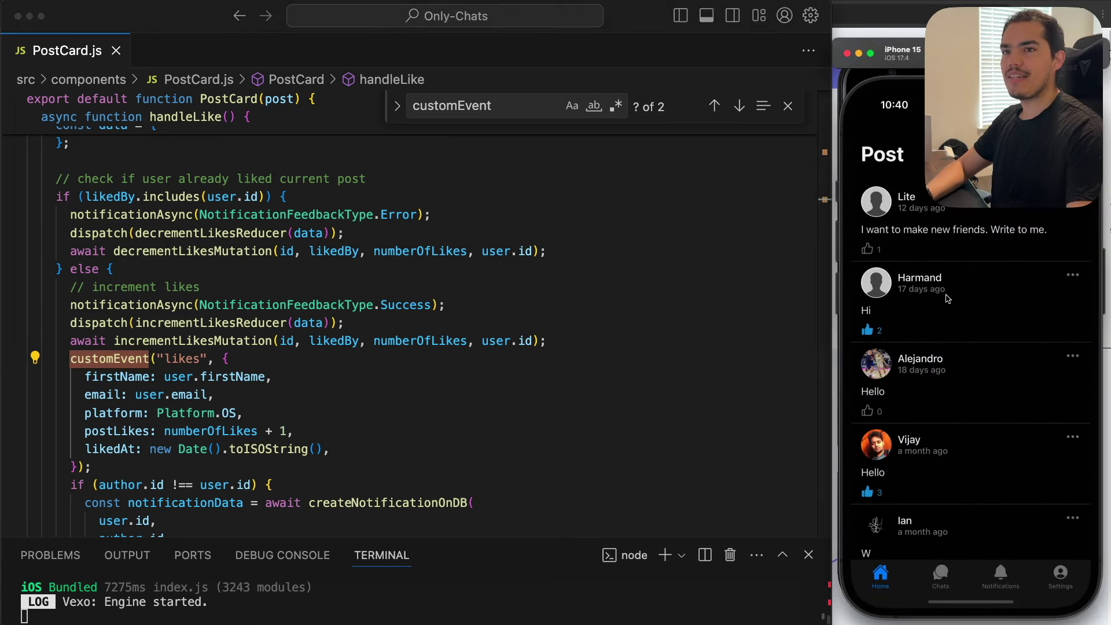
{"action": "left_click", "coordinate": [272, 378]}
{"action": "scroll", "coordinate": [272, 376], "scroll_direction": "down", "scroll_amount": 2}
{"action": "left_click", "coordinate": [265, 352]}
{"action": "key", "text": "Up"}
{"action": "key", "text": "Up"}
{"action": "key", "text": "Up"}
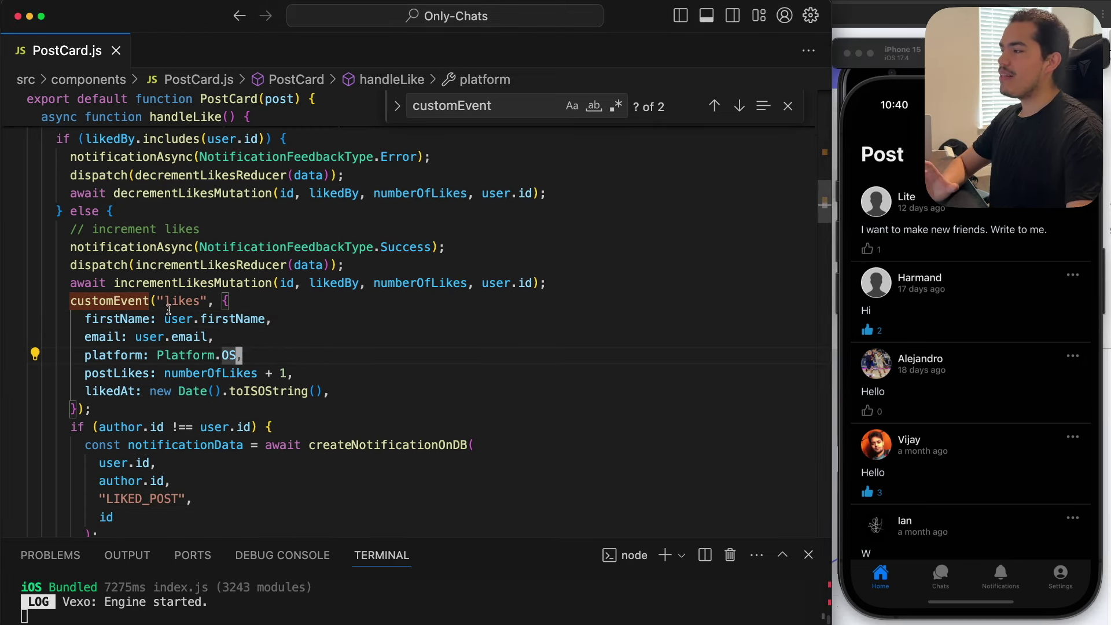
{"action": "key", "text": "Right"}
{"action": "key", "text": "Right"}
{"action": "key", "text": "Right"}
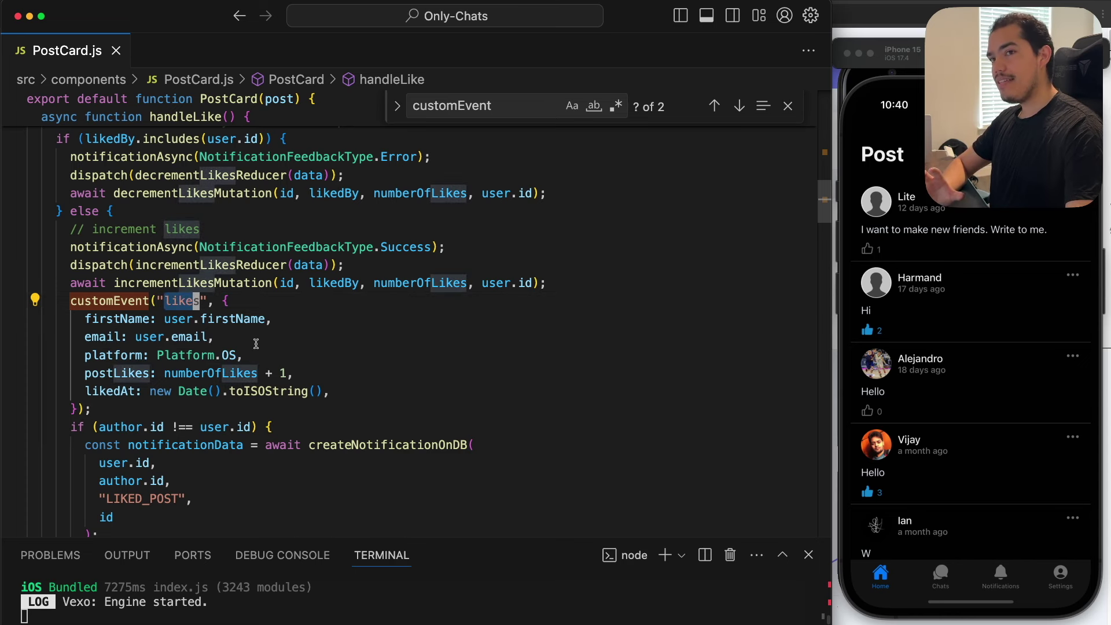
{"action": "scroll", "coordinate": [268, 346], "scroll_direction": "down", "scroll_amount": 1}
{"action": "scroll", "coordinate": [270, 349], "scroll_direction": "up", "scroll_amount": 1}
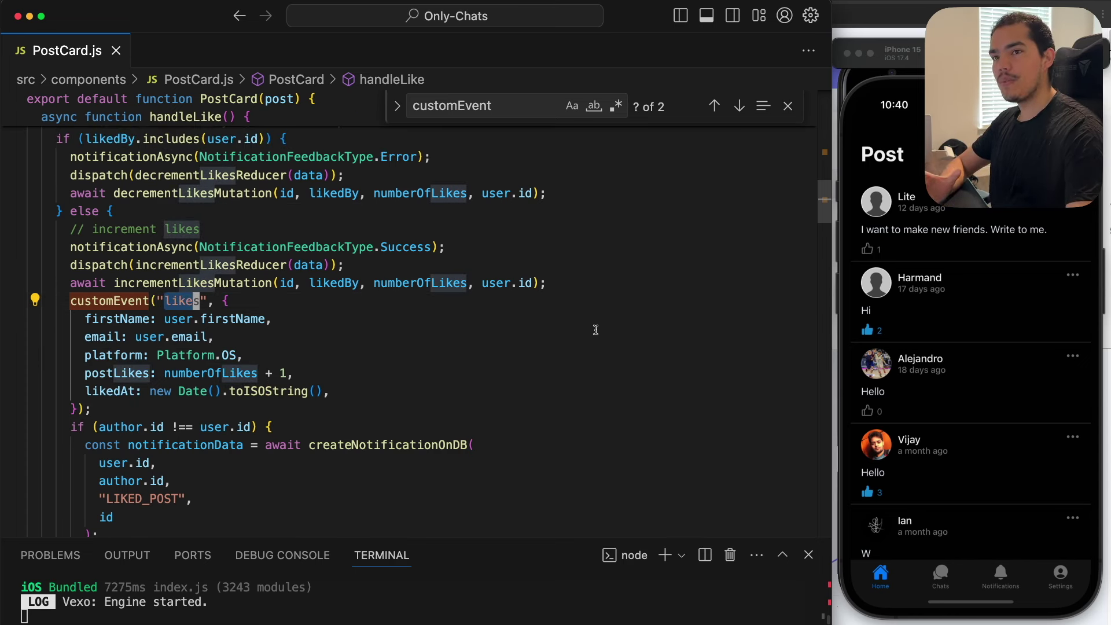
Step: Highlight the "// increment likes" comment in the else branch of handleLike
{"action": "left_click_drag", "start_coordinate": [66, 231], "coordinate": [211, 228]}
{"action": "left_click", "coordinate": [213, 228]}
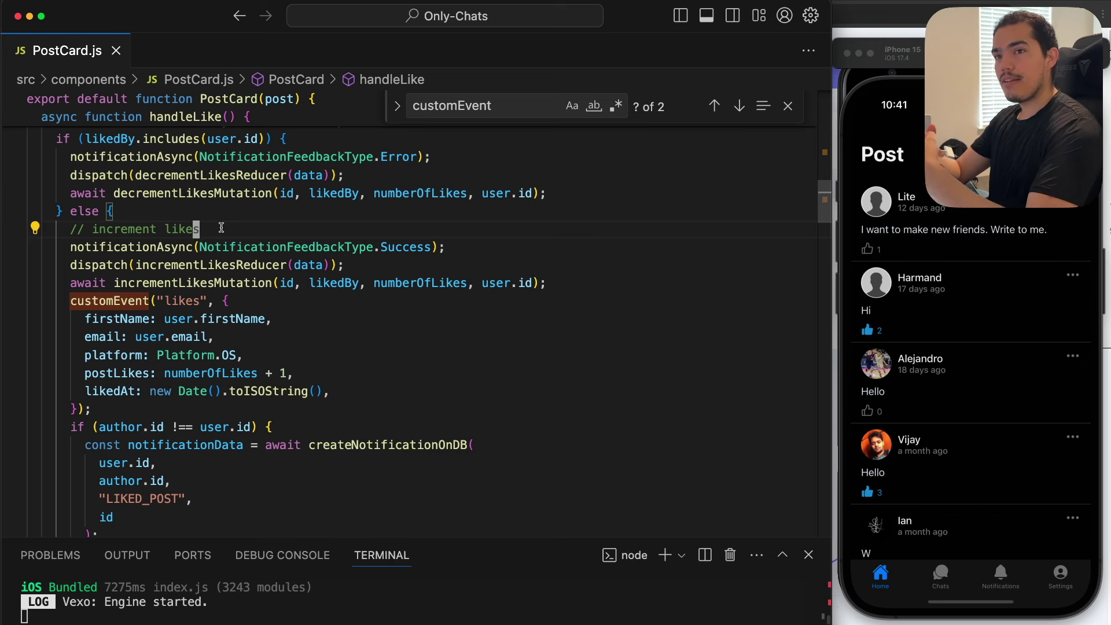
{"action": "key", "text": "shift+Left"}
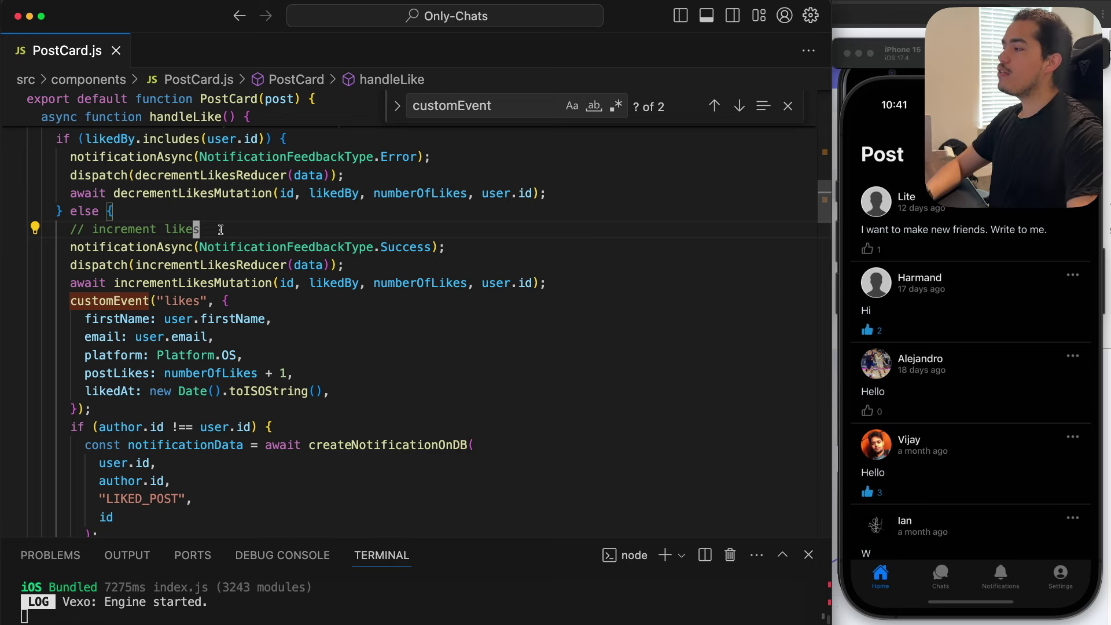
Step: Highlight the customEvent call's "likes" argument and the properties object that follows it
{"action": "left_click", "coordinate": [149, 300]}
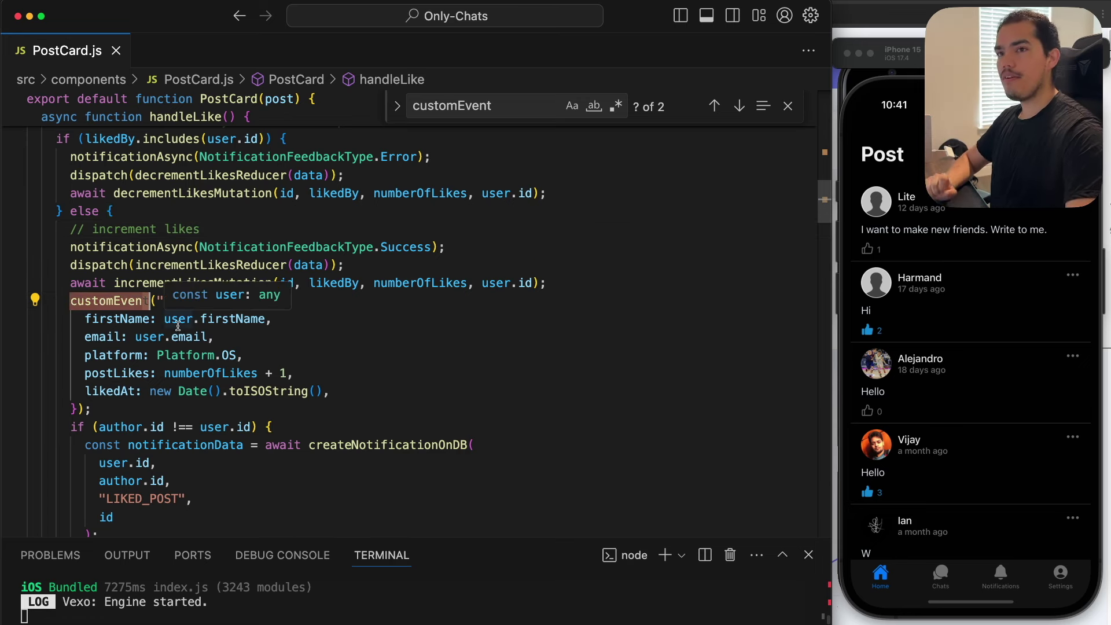
{"action": "left_click", "coordinate": [209, 300]}
{"action": "key", "text": "BackSpace"}
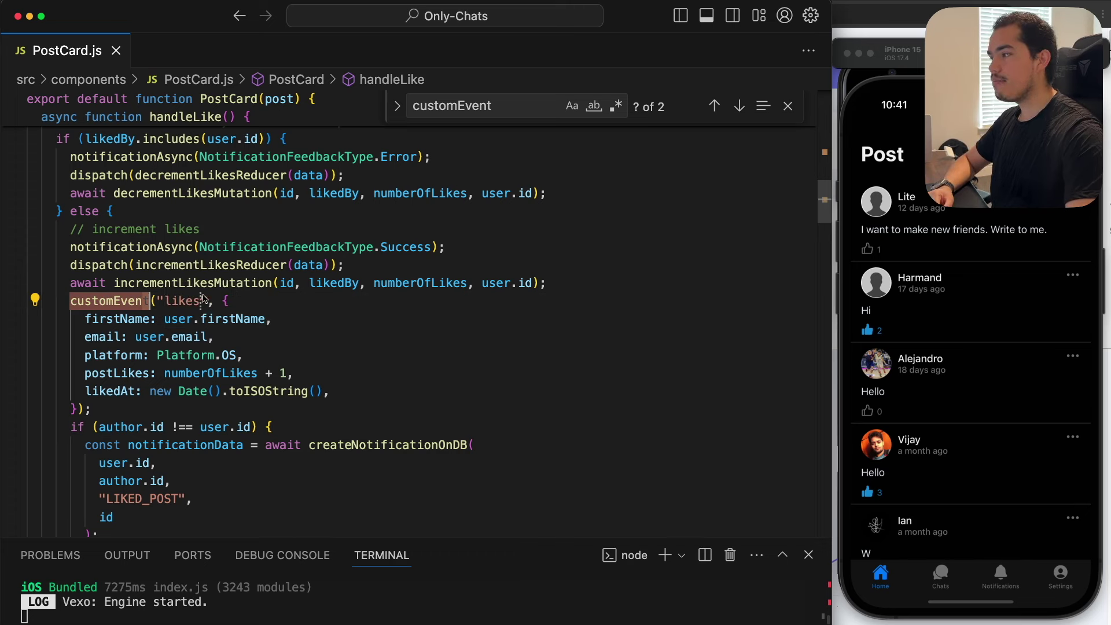
{"action": "key", "text": "super+z"}
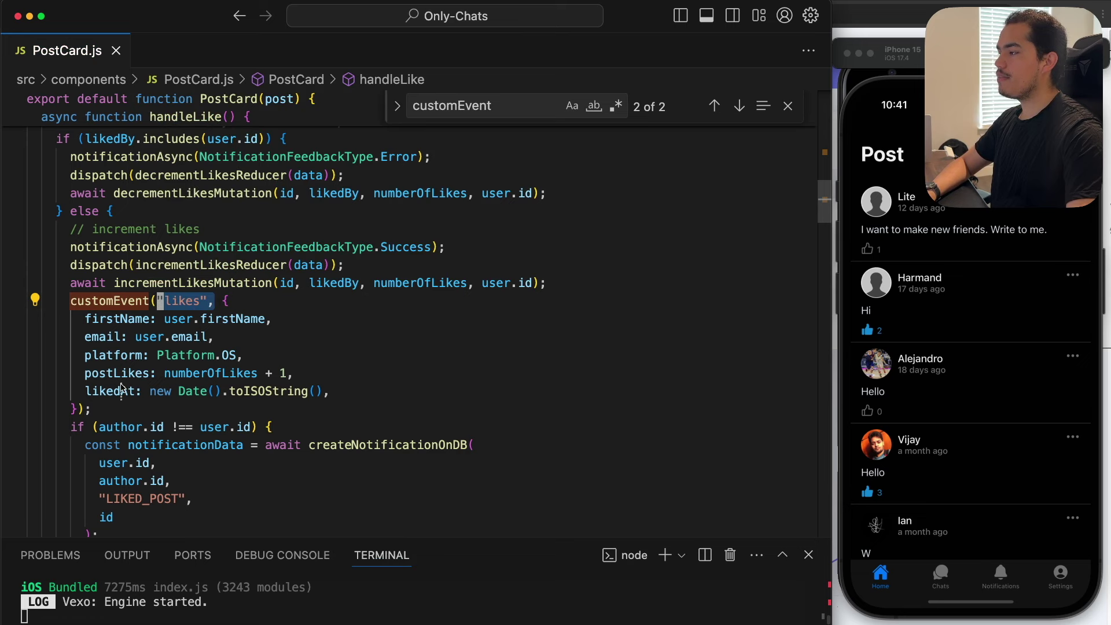
{"action": "left_click_drag", "start_coordinate": [222, 300], "coordinate": [112, 399]}
{"action": "left_click", "coordinate": [126, 409]}
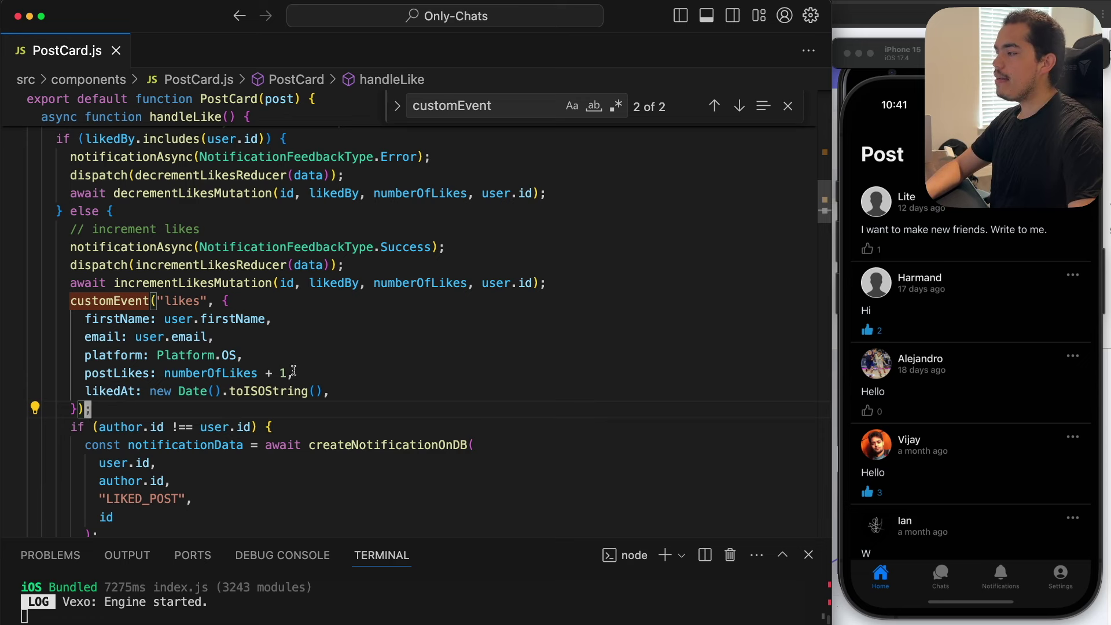
Step: Highlight the postLikes, likedAt, platform and firstName properties of the "likes" event one by one
{"action": "left_click_drag", "start_coordinate": [294, 373], "coordinate": [85, 376]}
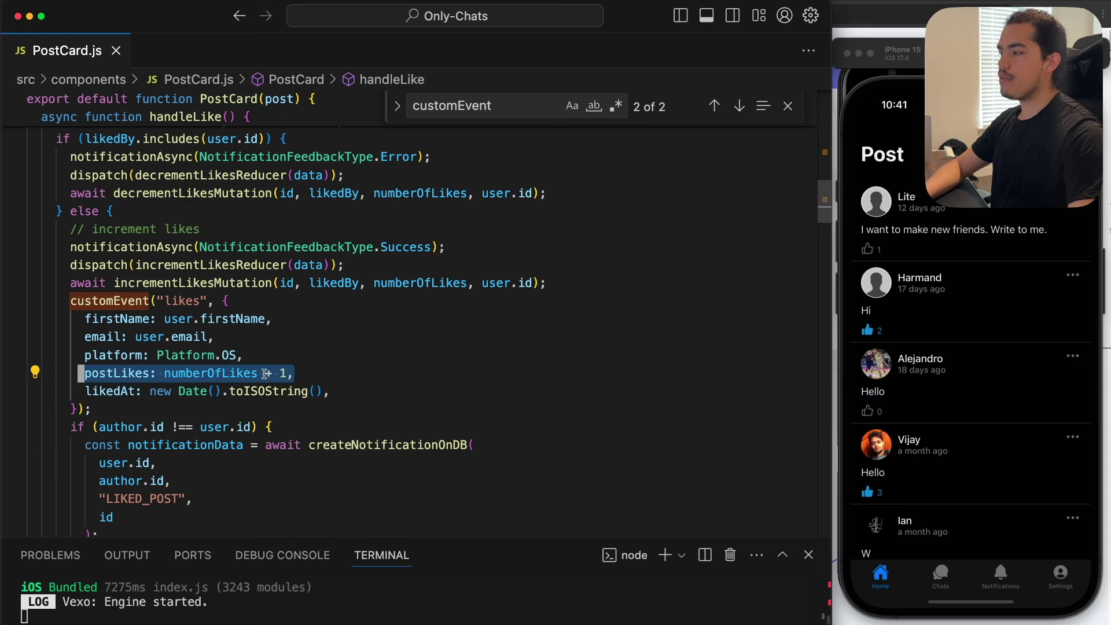
{"action": "left_click", "coordinate": [223, 375]}
{"action": "left_click", "coordinate": [348, 392]}
{"action": "left_click_drag", "start_coordinate": [349, 392], "coordinate": [104, 391]}
{"action": "left_click_drag", "start_coordinate": [236, 355], "coordinate": [115, 355]}
{"action": "left_click_drag", "start_coordinate": [271, 318], "coordinate": [145, 319]}
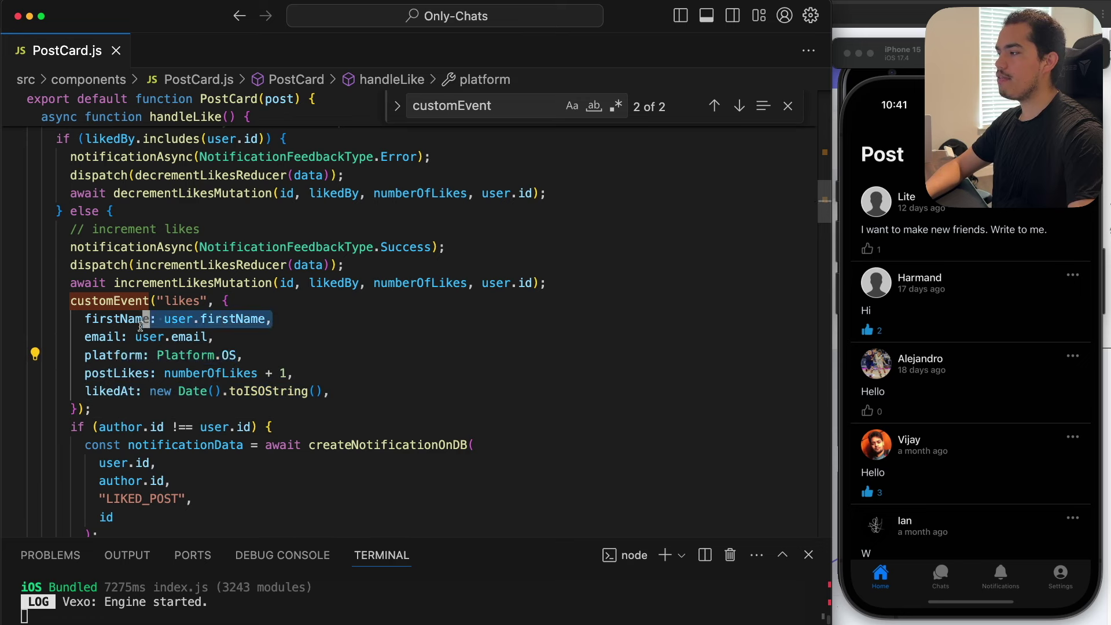
{"action": "left_click", "coordinate": [84, 355]}
{"action": "left_click_drag", "start_coordinate": [243, 355], "coordinate": [221, 355]}
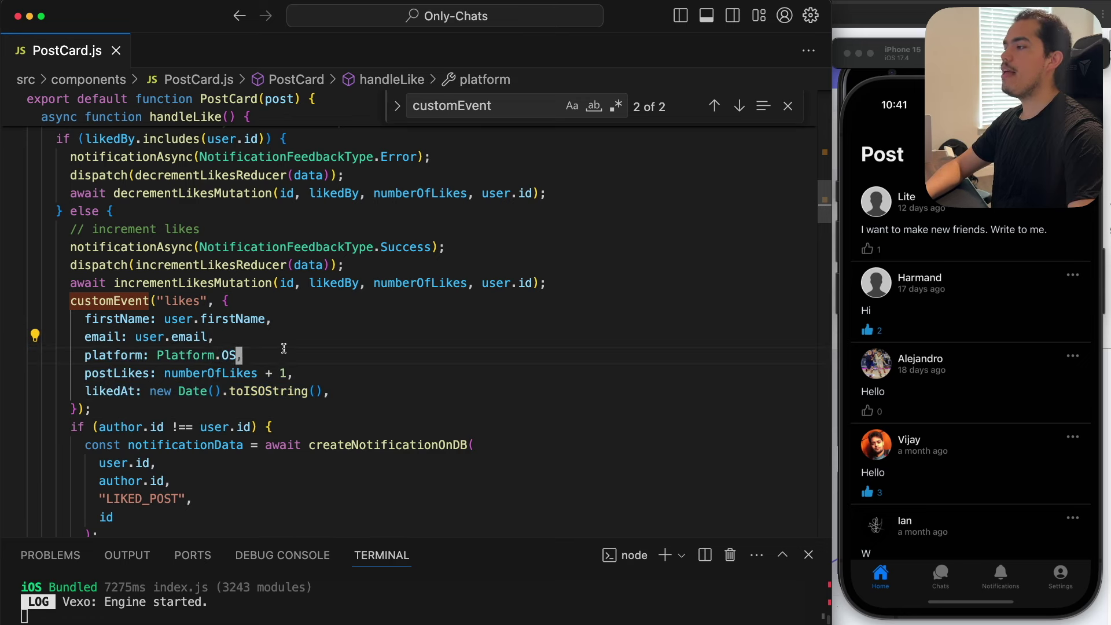
{"action": "key", "text": "shift+Left"}
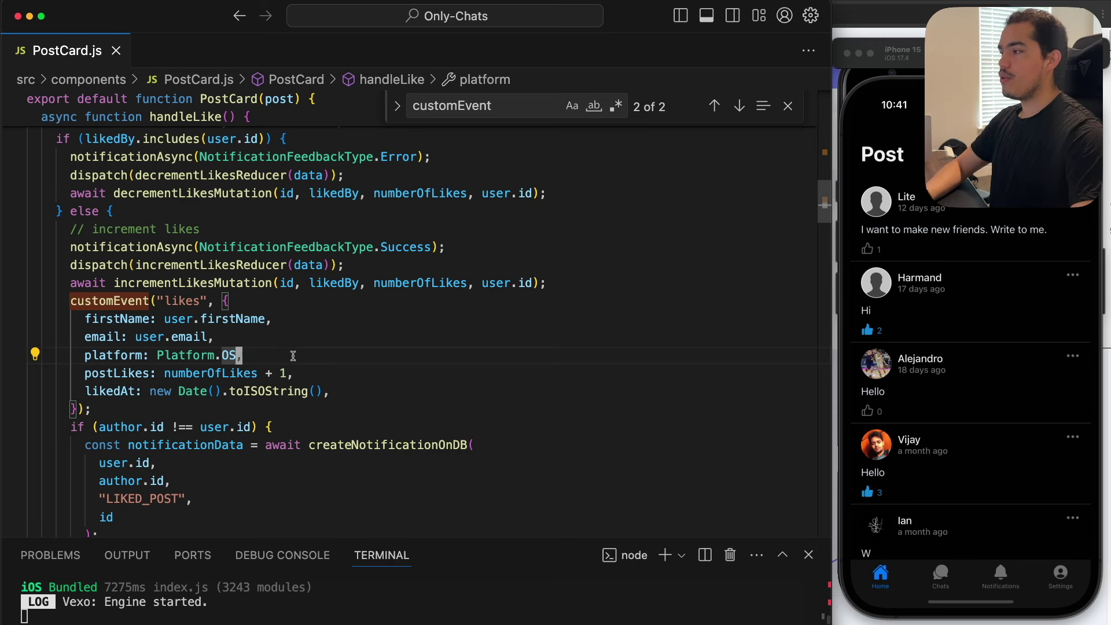
Step: Close the in-file search and highlight the "likes" event name and its properties from firstName to likedAt
{"action": "left_click", "coordinate": [196, 409]}
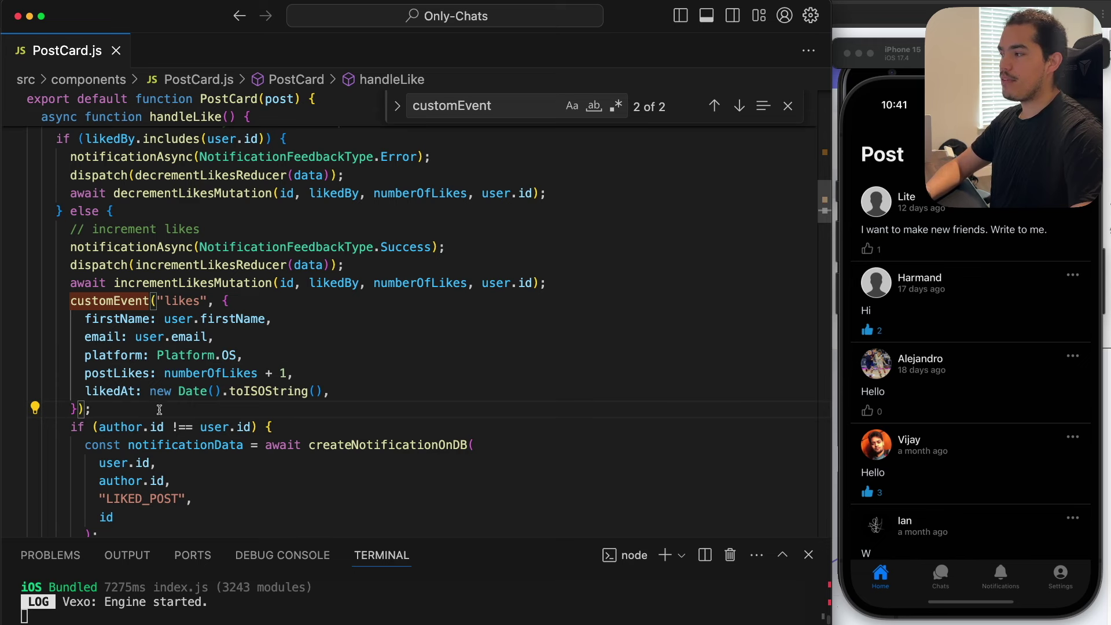
{"action": "left_click", "coordinate": [787, 106]}
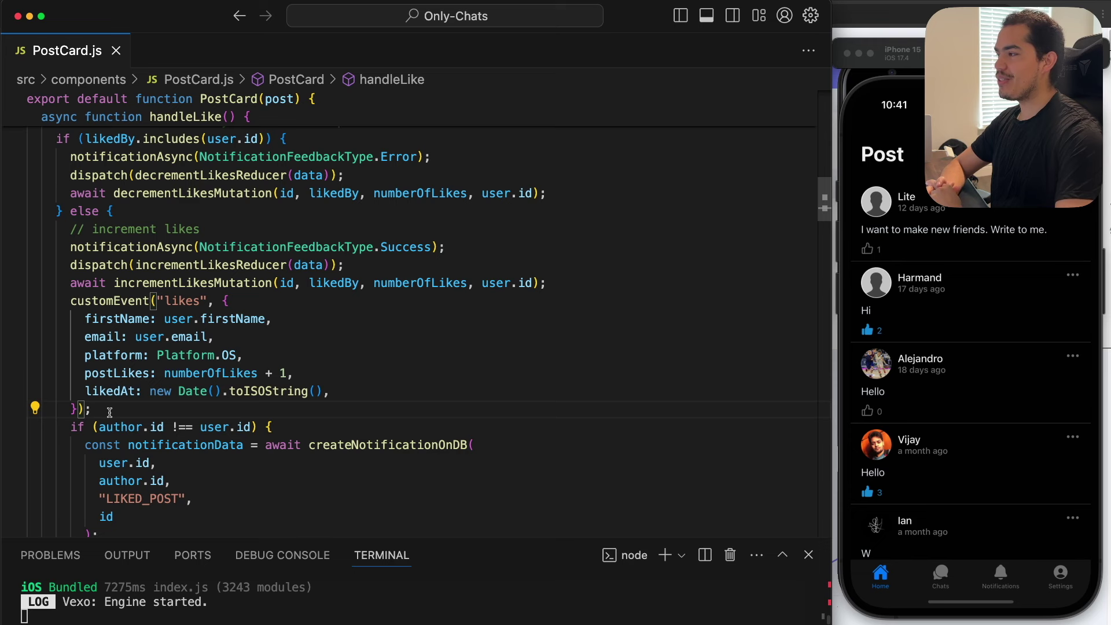
{"action": "double_click", "coordinate": [182, 300]}
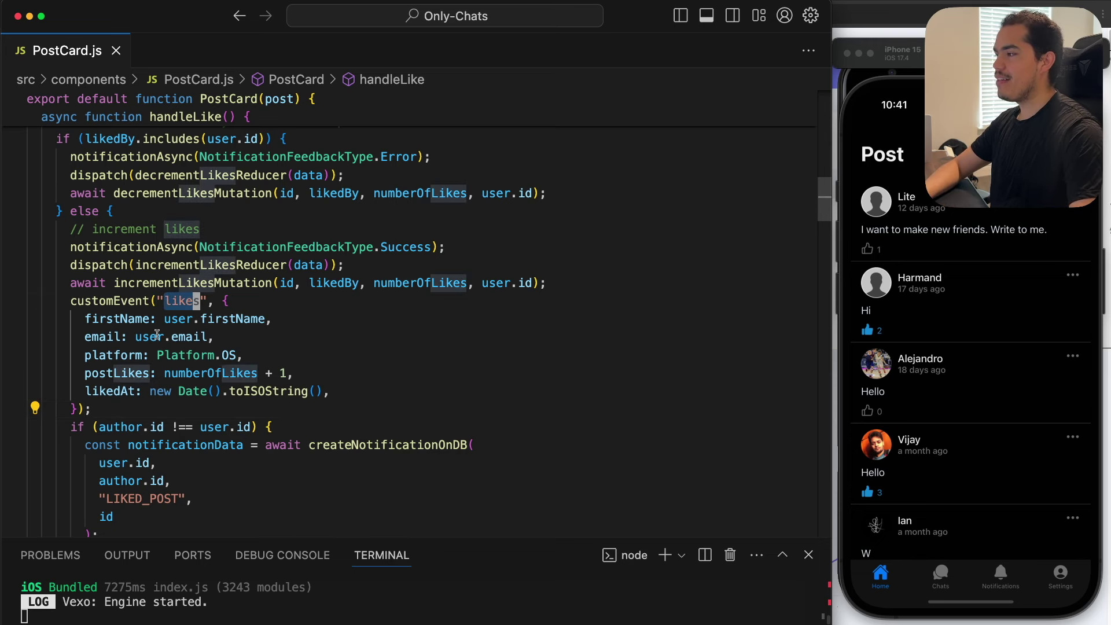
{"action": "left_click_drag", "start_coordinate": [84, 319], "coordinate": [87, 391]}
{"action": "left_click", "coordinate": [129, 415]}
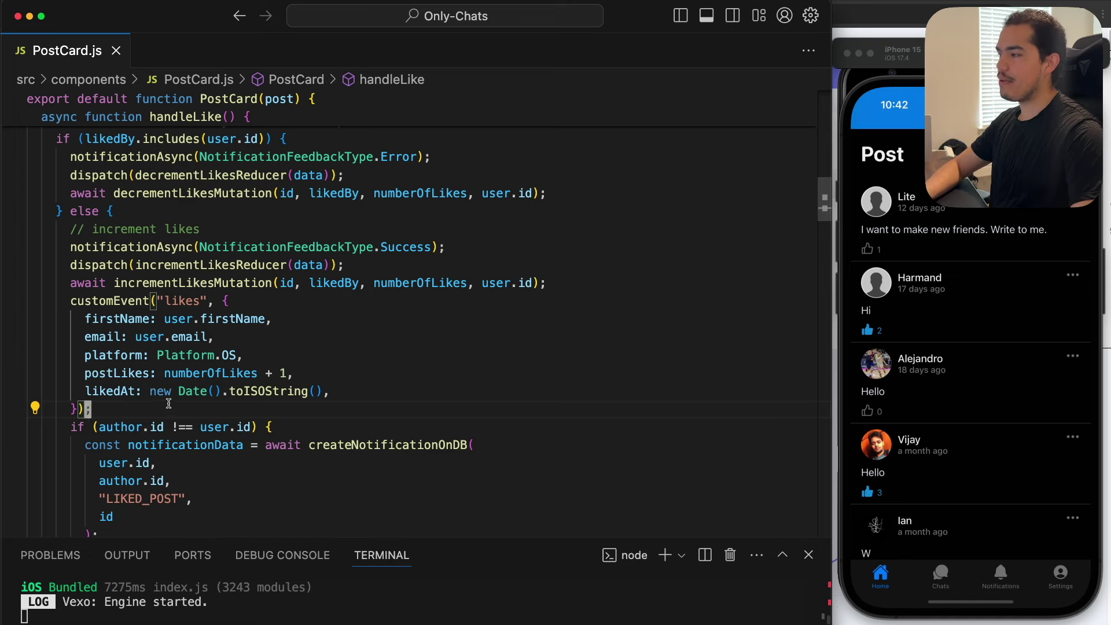
Step: Switch to the Vexo Analytics dashboard in the browser and narrow its window to fit beside the iPhone simulator
{"action": "key", "text": "super+Tab"}
{"action": "key", "text": "super+Tab"}
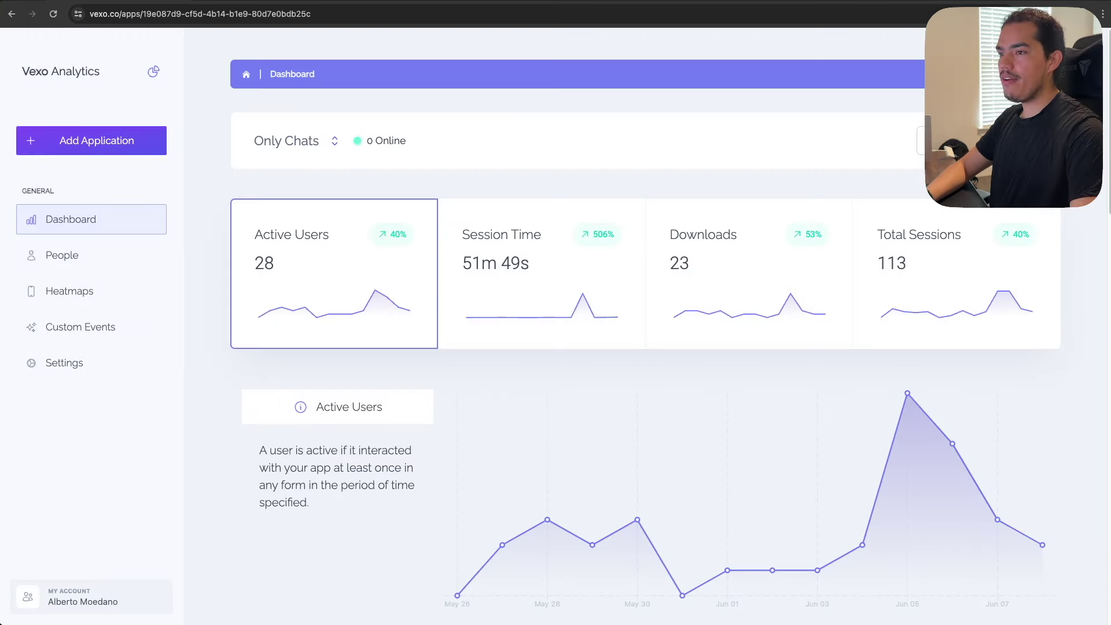
{"action": "left_click_drag", "start_coordinate": [1108, 300], "coordinate": [831, 302]}
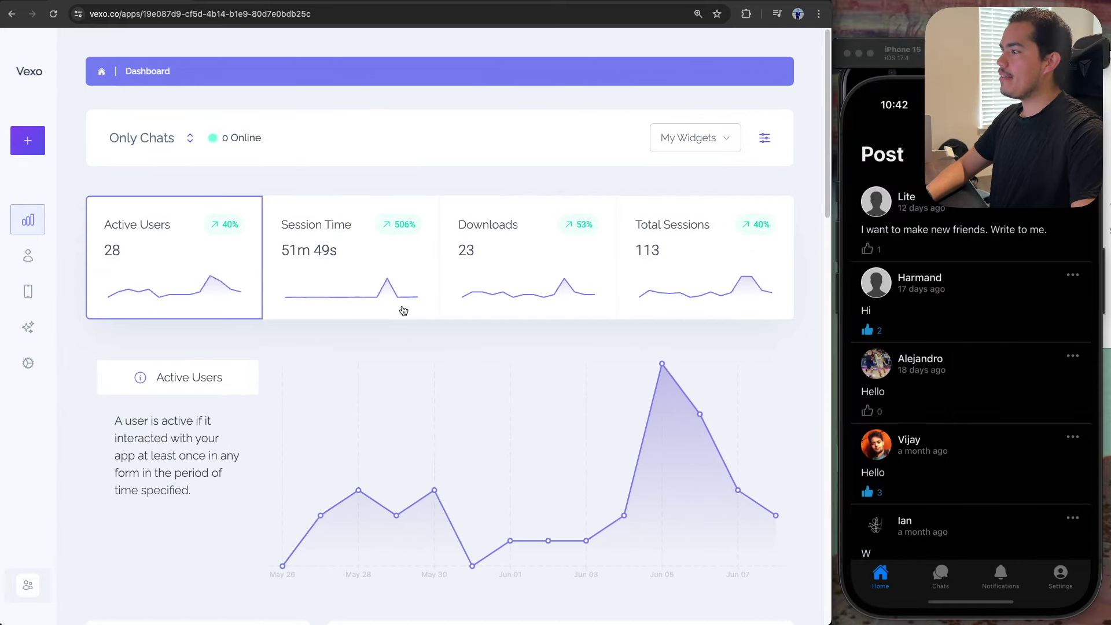
Step: Examine the Android Likes and iOS Likes charts in the dashboard's Custom Events Tracking section
{"action": "scroll", "coordinate": [154, 312], "scroll_direction": "down", "scroll_amount": 15}
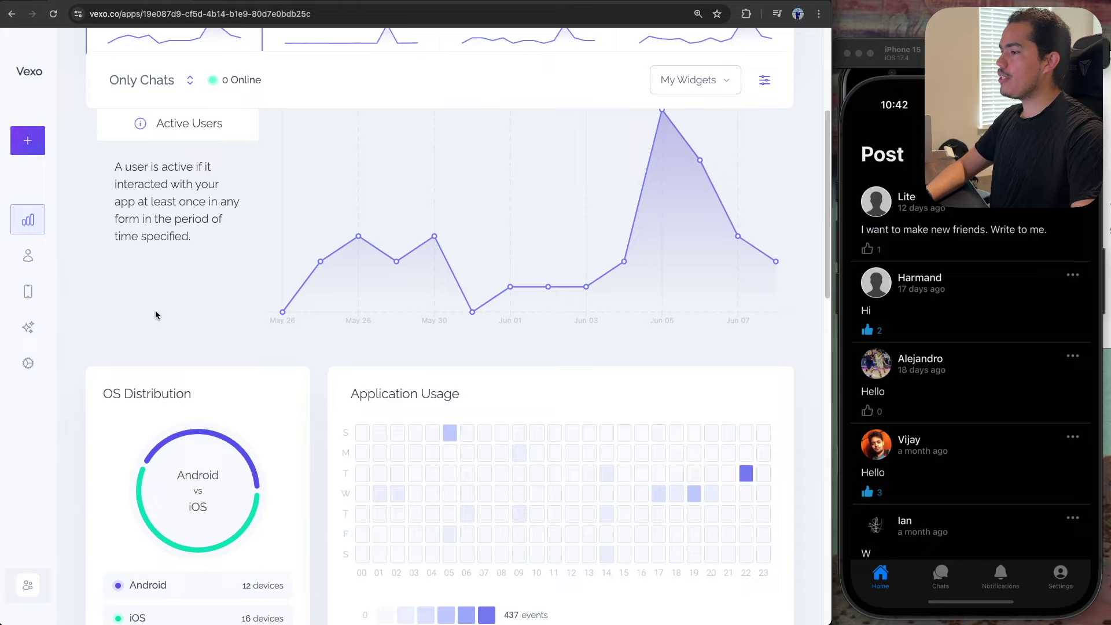
{"action": "scroll", "coordinate": [157, 313], "scroll_direction": "down", "scroll_amount": 5}
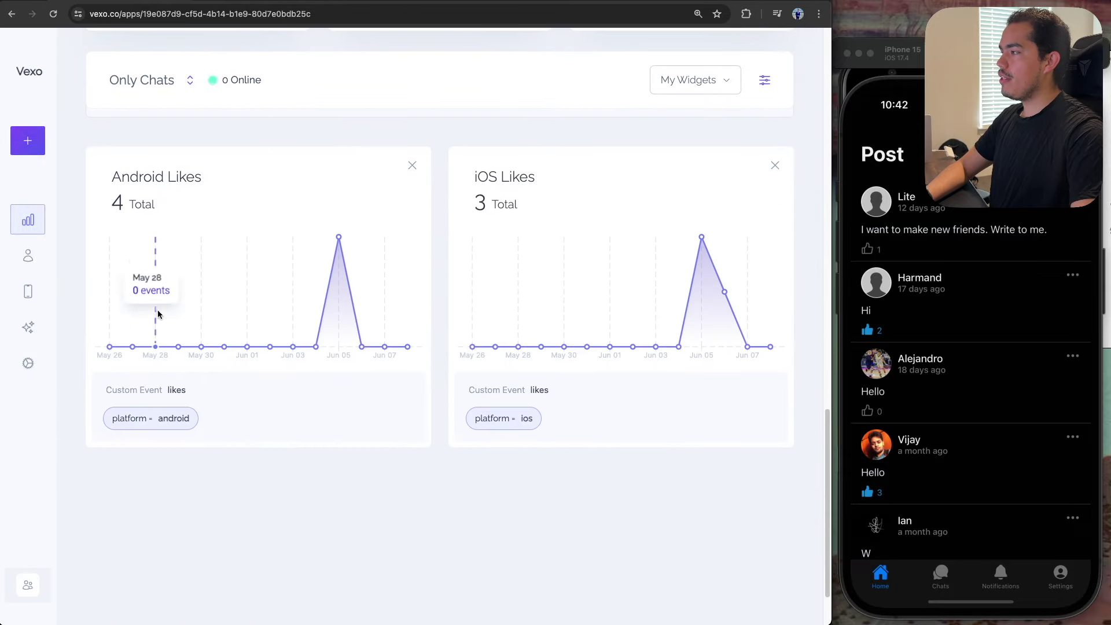
{"action": "scroll", "coordinate": [411, 318], "scroll_direction": "up", "scroll_amount": 3}
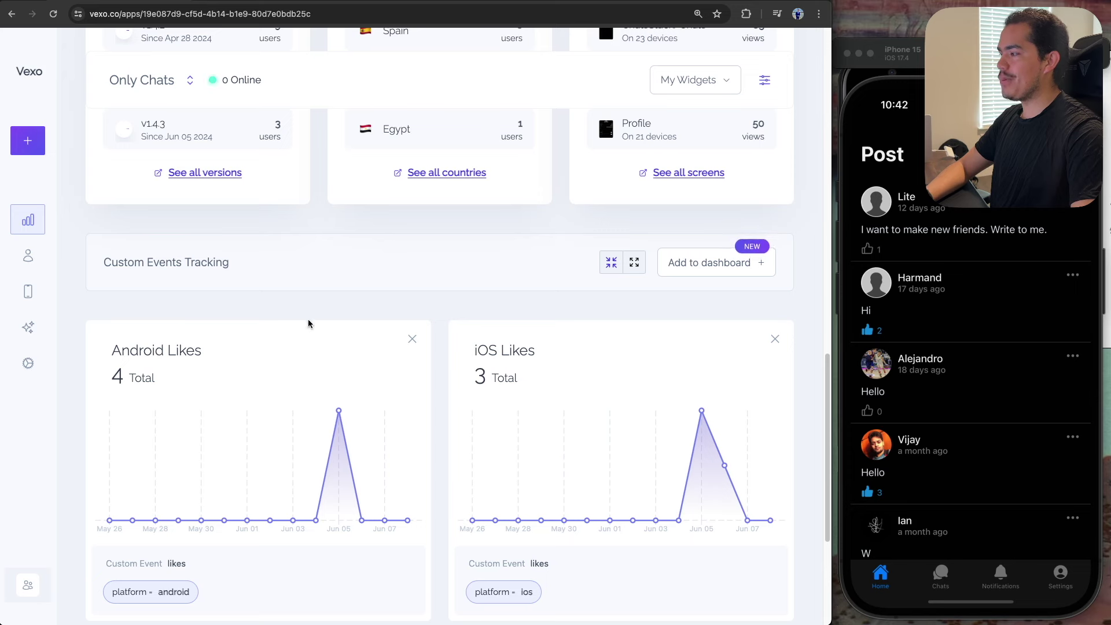
Step: Widen the browser window and open the details of the "likes" event from the app's custom events
{"action": "left_click_drag", "start_coordinate": [831, 288], "coordinate": [1082, 295]}
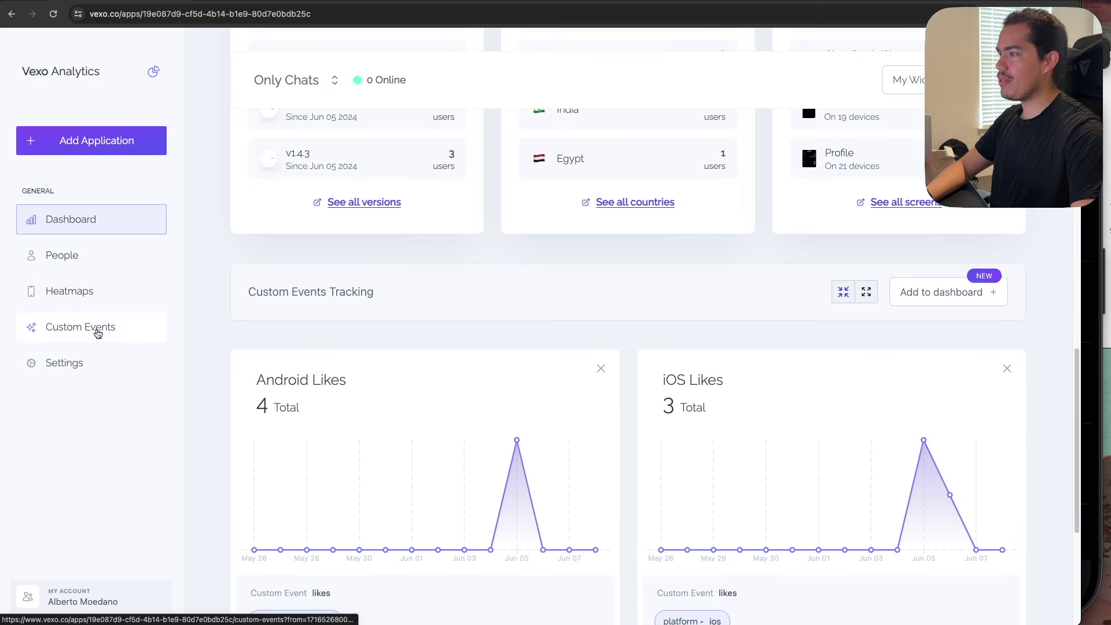
{"action": "left_click", "coordinate": [98, 333]}
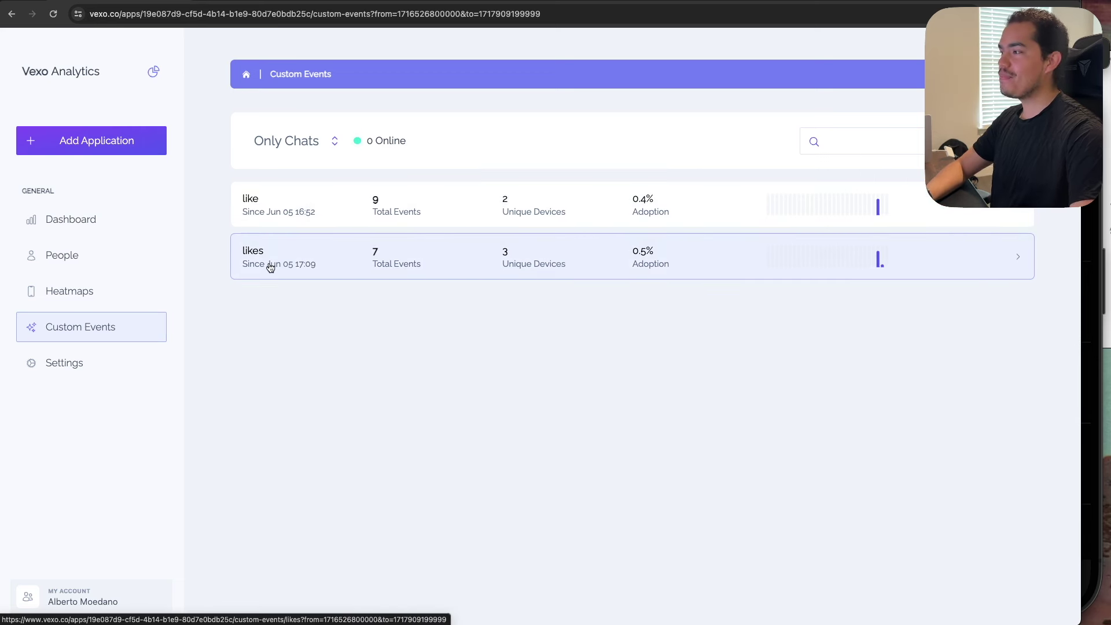
{"action": "left_click", "coordinate": [267, 271]}
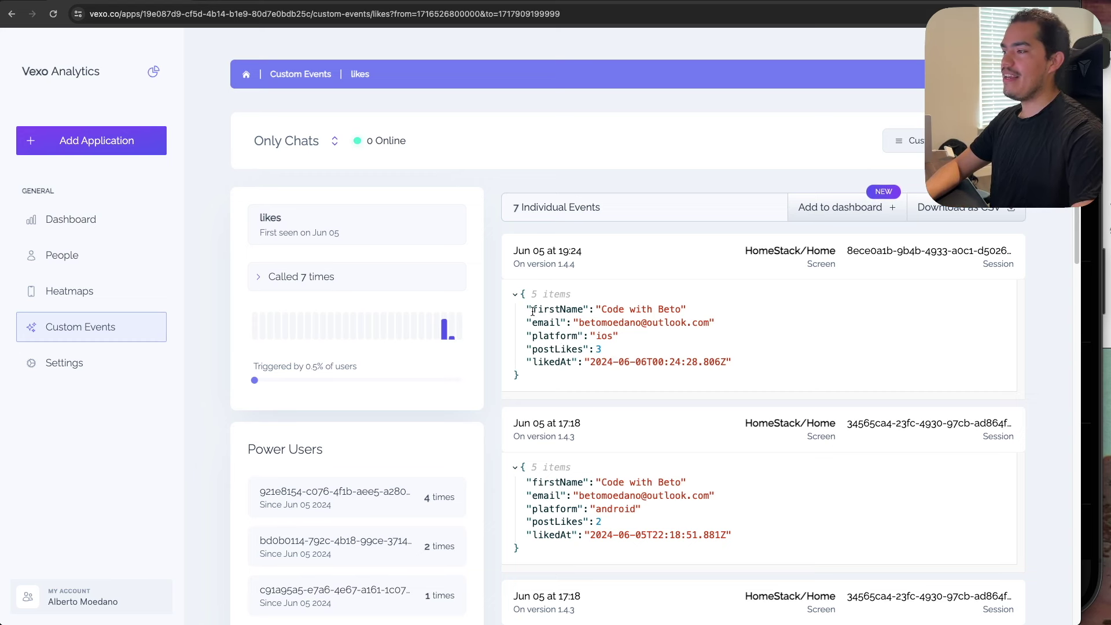
Step: Highlight the properties from firstName to likedAt in the most recent "likes" event record
{"action": "left_click_drag", "start_coordinate": [528, 310], "coordinate": [732, 363]}
{"action": "left_click", "coordinate": [741, 361]}
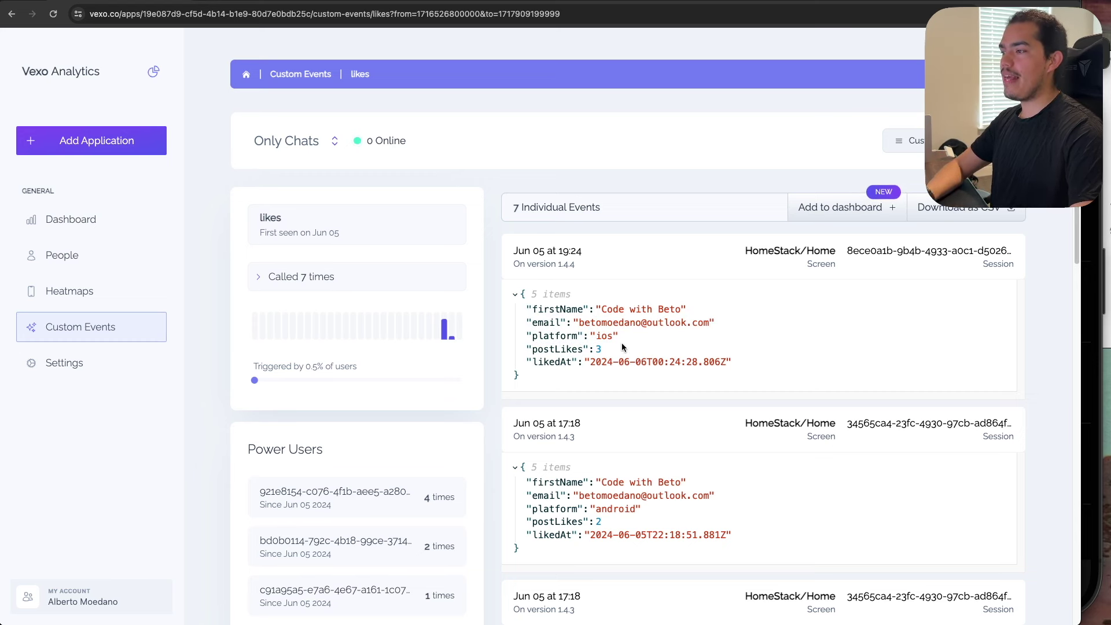
{"action": "scroll", "coordinate": [627, 344], "scroll_direction": "down", "scroll_amount": 1}
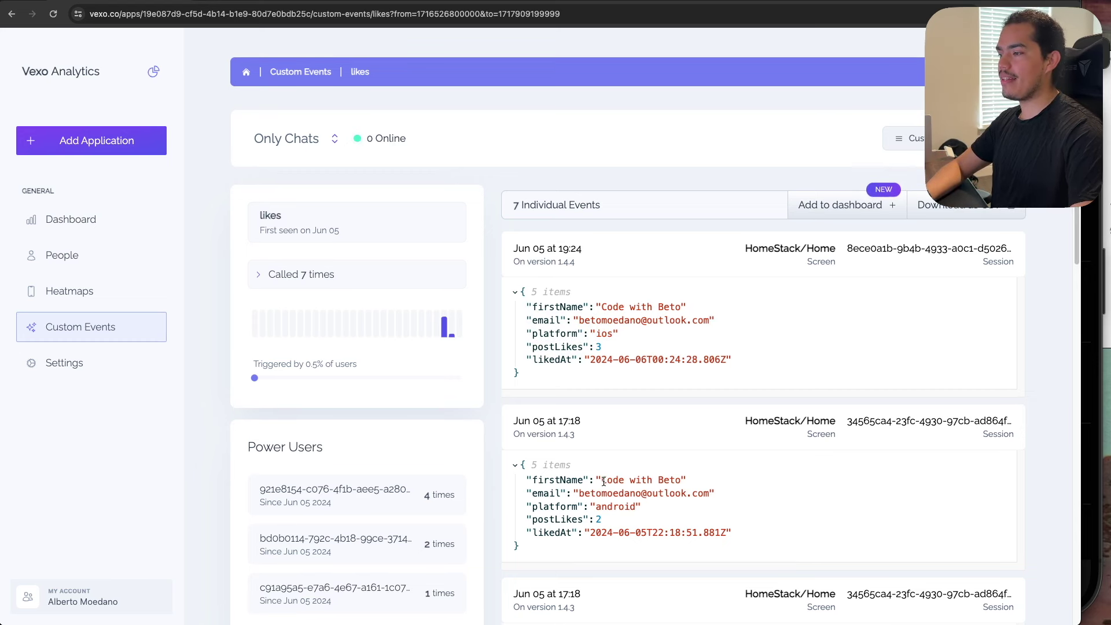
Step: Highlight the email, platform and postLikes of the second "likes" record, plus the postLikes of the first record
{"action": "triple_click", "coordinate": [603, 481]}
{"action": "left_click_drag", "start_coordinate": [577, 495], "coordinate": [710, 493]}
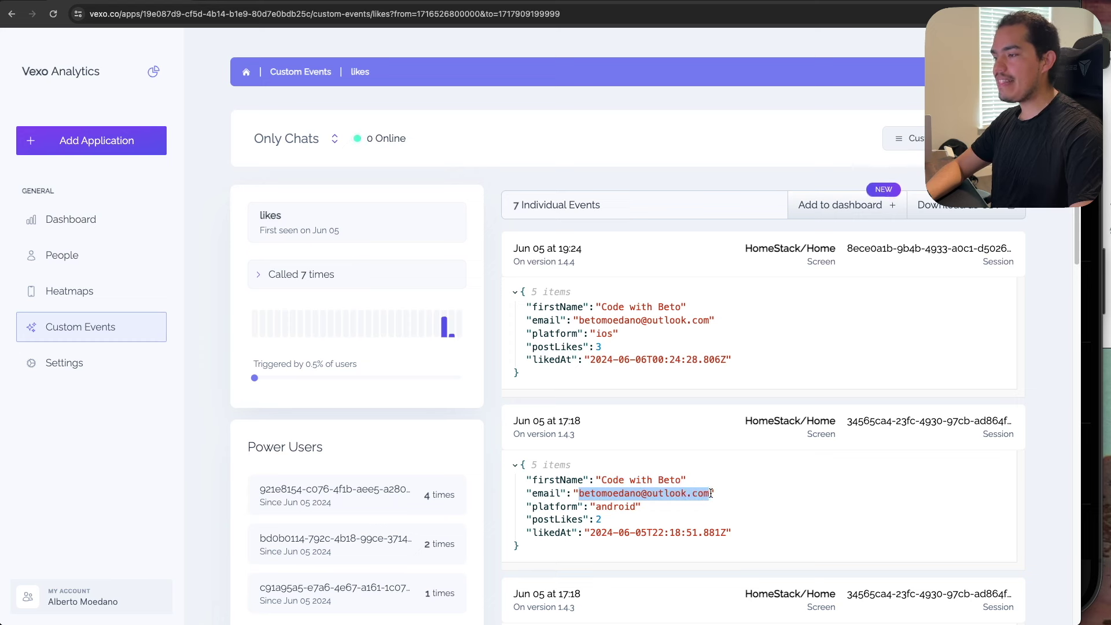
{"action": "left_click_drag", "start_coordinate": [590, 514], "coordinate": [653, 515]}
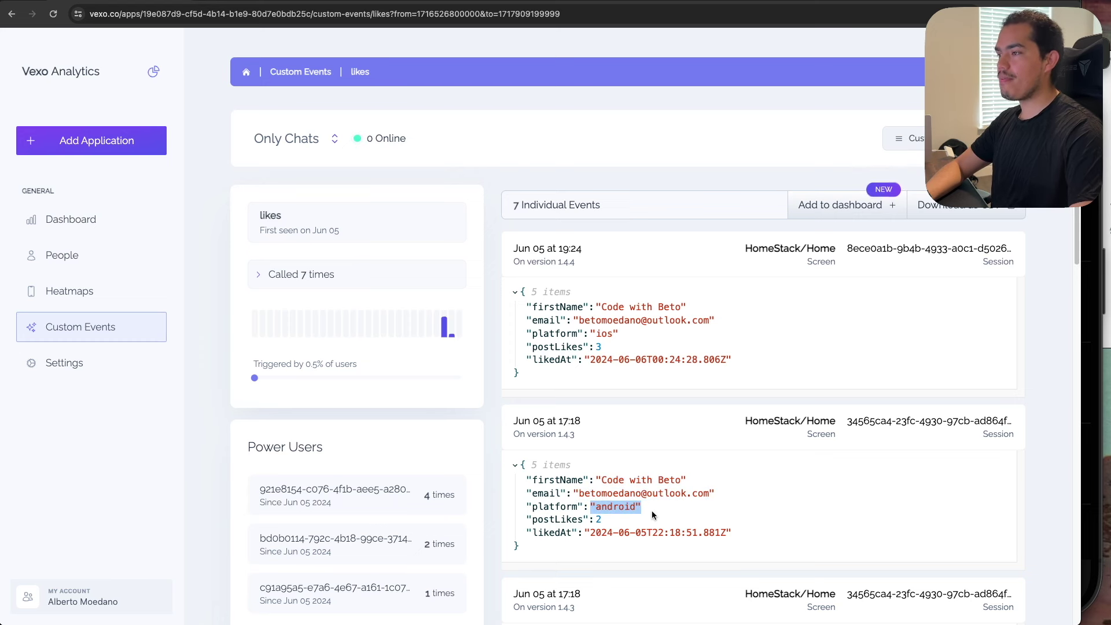
{"action": "double_click", "coordinate": [551, 524]}
{"action": "left_click", "coordinate": [604, 524]}
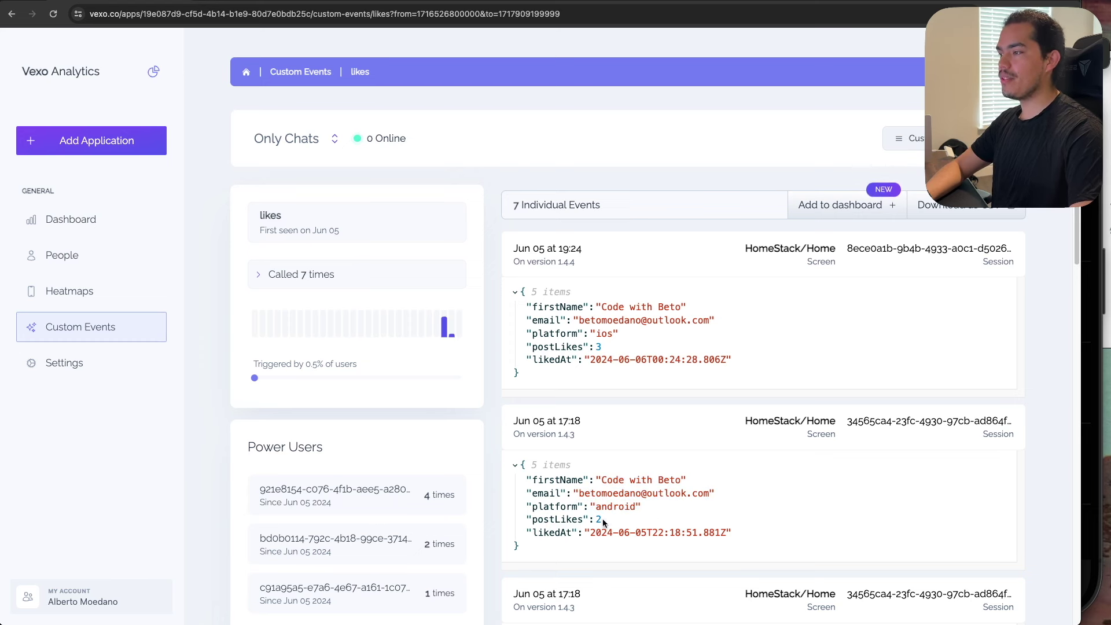
{"action": "left_click_drag", "start_coordinate": [533, 347], "coordinate": [570, 347]}
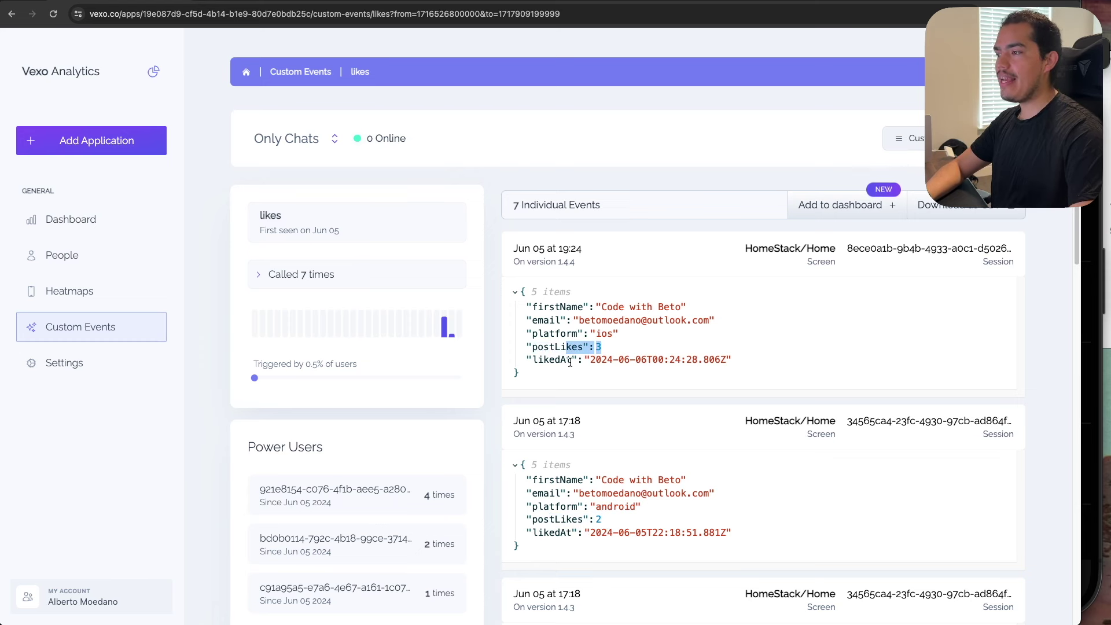
{"action": "left_click", "coordinate": [553, 364]}
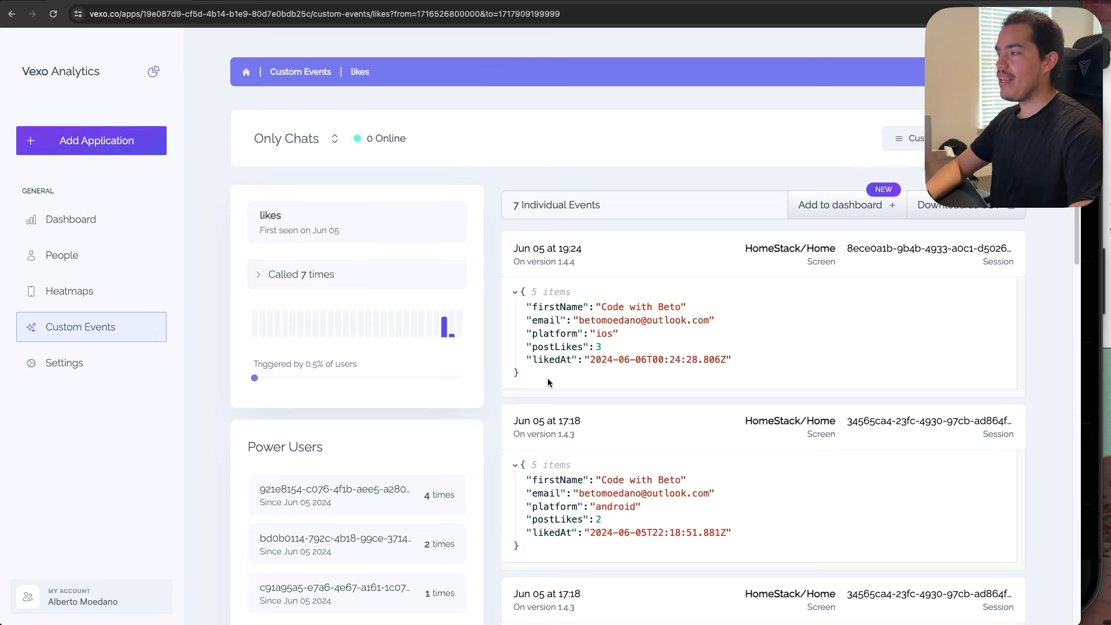
Step: Examine the Power Users list and all individual "likes" event records down to the oldest ones
{"action": "scroll", "coordinate": [548, 381], "scroll_direction": "down", "scroll_amount": 5}
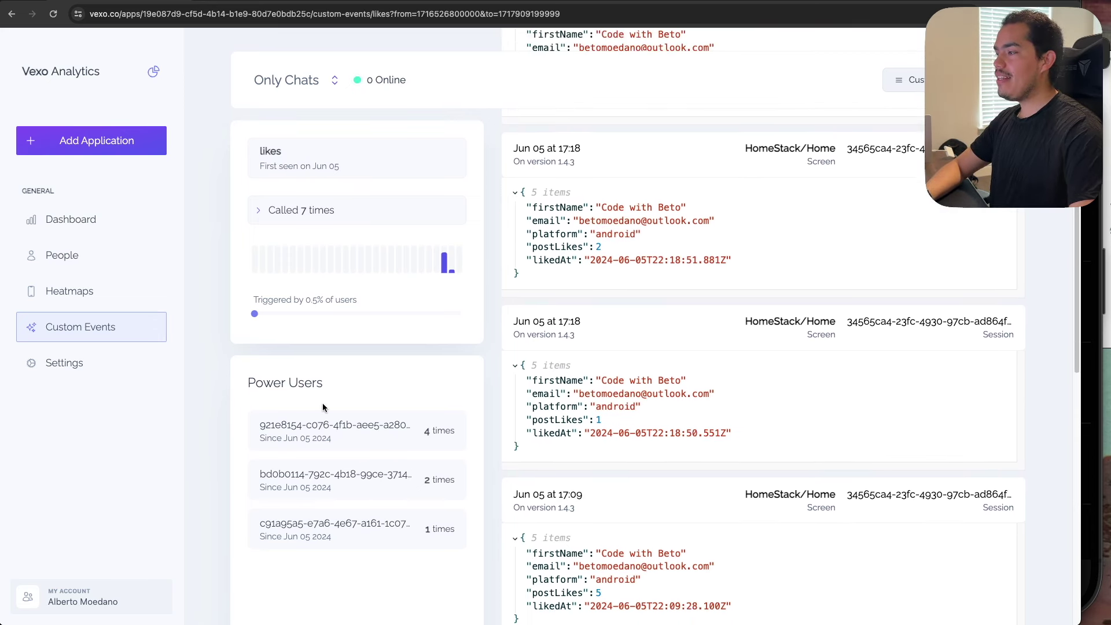
{"action": "scroll", "coordinate": [329, 414], "scroll_direction": "up", "scroll_amount": 5}
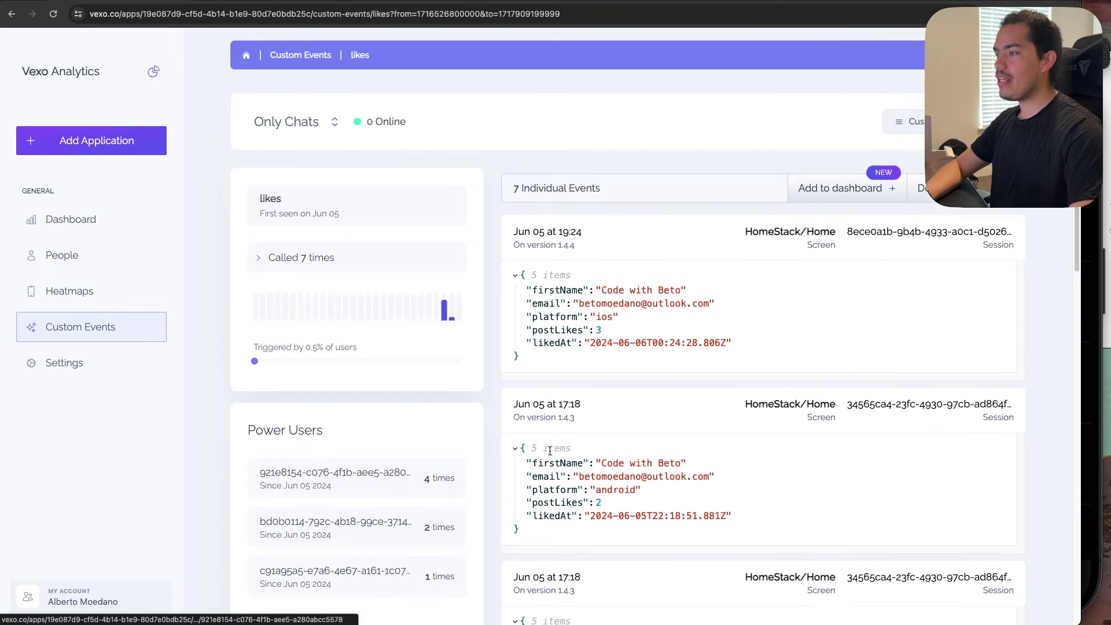
{"action": "scroll", "coordinate": [550, 450], "scroll_direction": "down", "scroll_amount": 8}
{"action": "scroll", "coordinate": [548, 449], "scroll_direction": "up", "scroll_amount": 5}
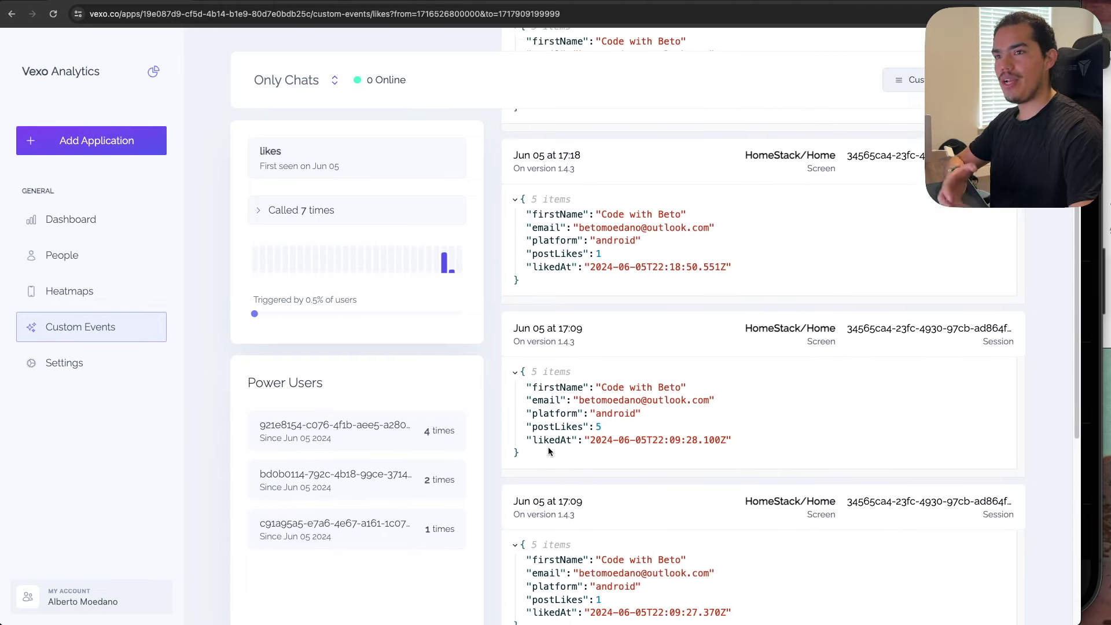
{"action": "scroll", "coordinate": [547, 447], "scroll_direction": "down", "scroll_amount": 7}
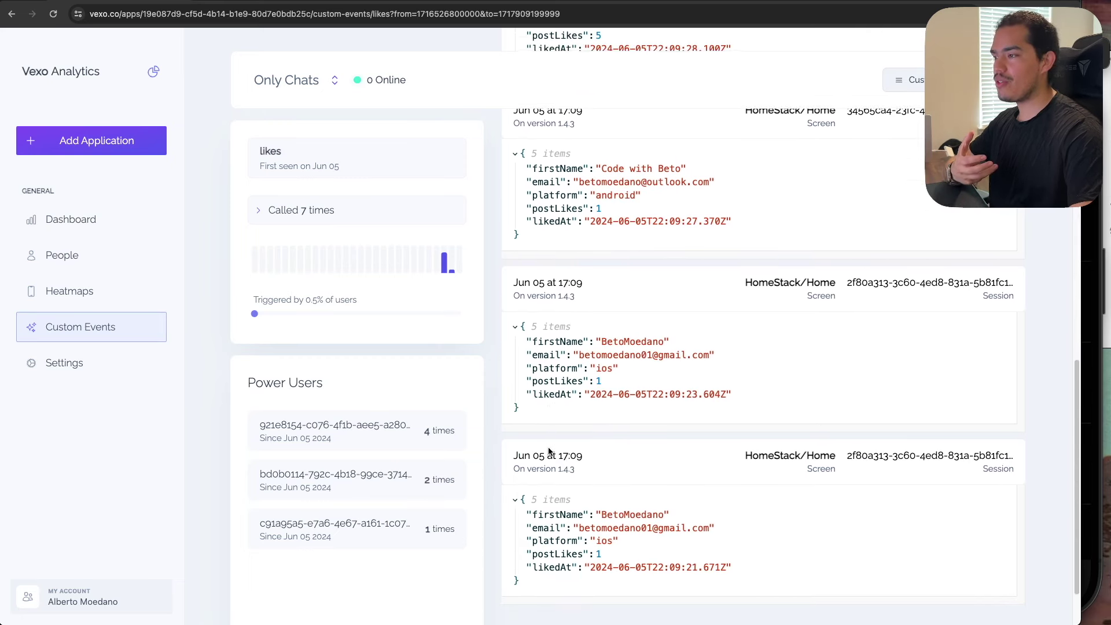
{"action": "scroll", "coordinate": [548, 451], "scroll_direction": "down", "scroll_amount": 2}
{"action": "scroll", "coordinate": [548, 449], "scroll_direction": "up", "scroll_amount": 8}
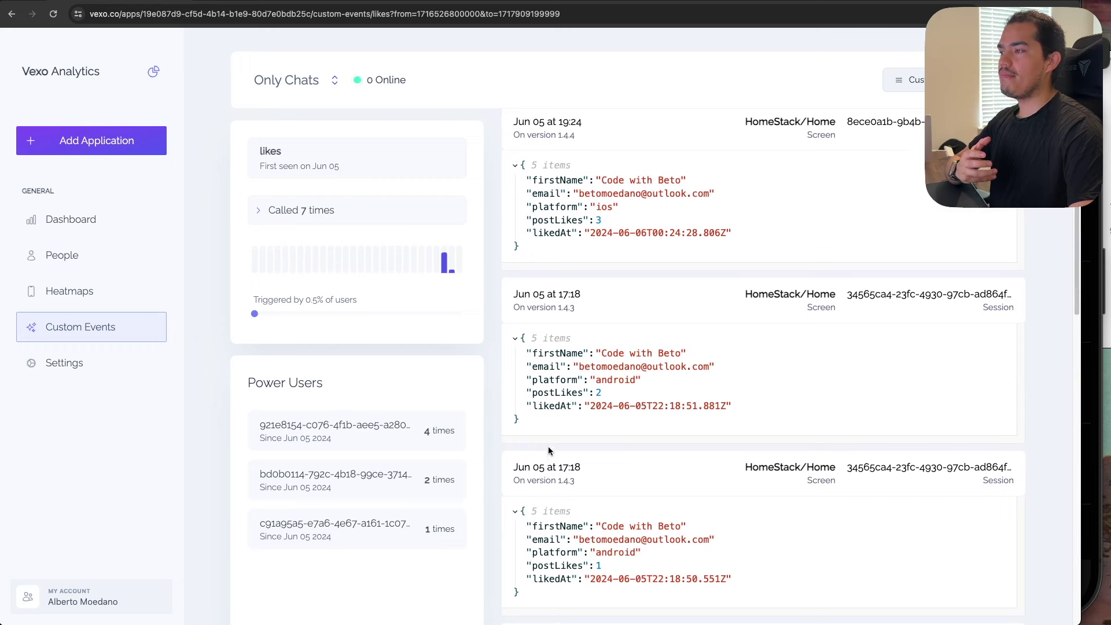
Step: Compare the email values of an Android and an iOS "likes" record by highlighting them
{"action": "left_click_drag", "start_coordinate": [579, 363], "coordinate": [706, 361]}
{"action": "scroll", "coordinate": [660, 384], "scroll_direction": "down", "scroll_amount": 10}
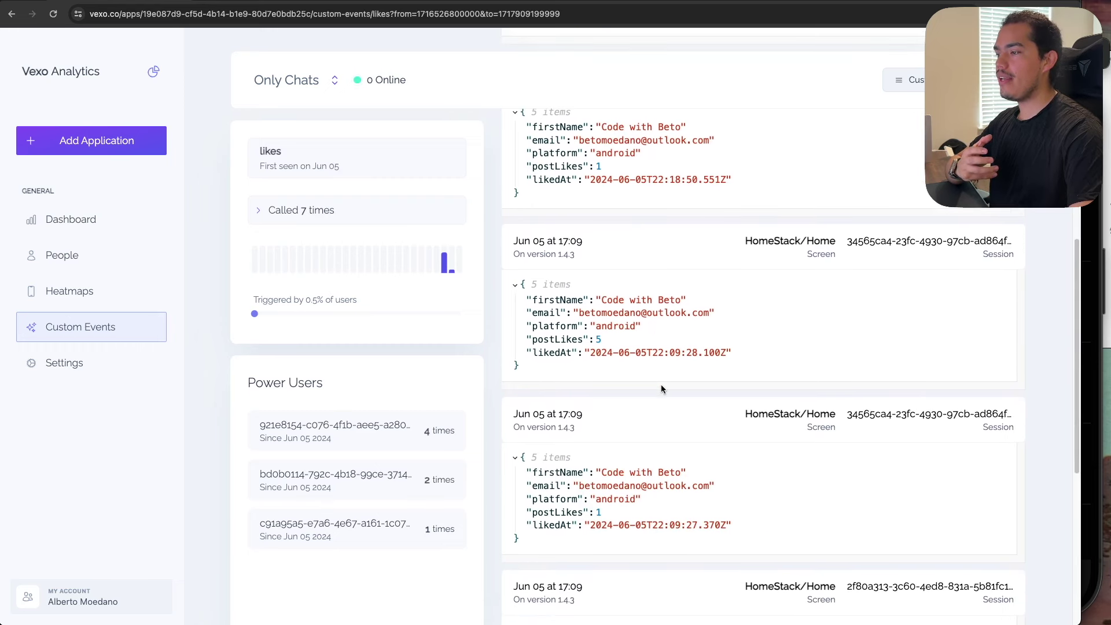
{"action": "scroll", "coordinate": [660, 388], "scroll_direction": "down", "scroll_amount": 3}
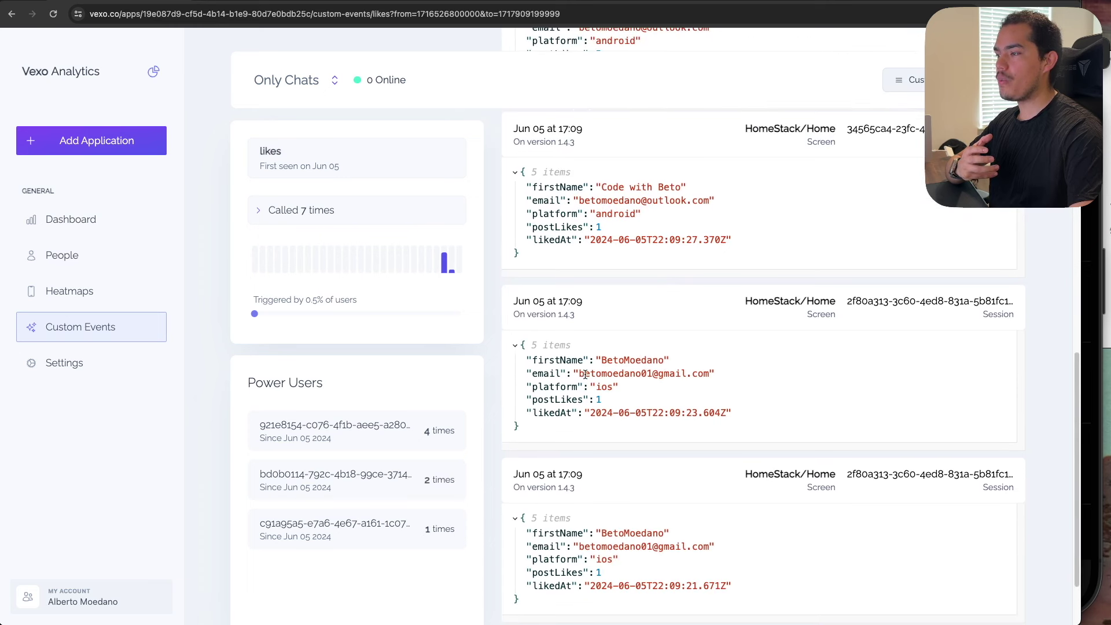
{"action": "left_click_drag", "start_coordinate": [707, 373], "coordinate": [578, 372]}
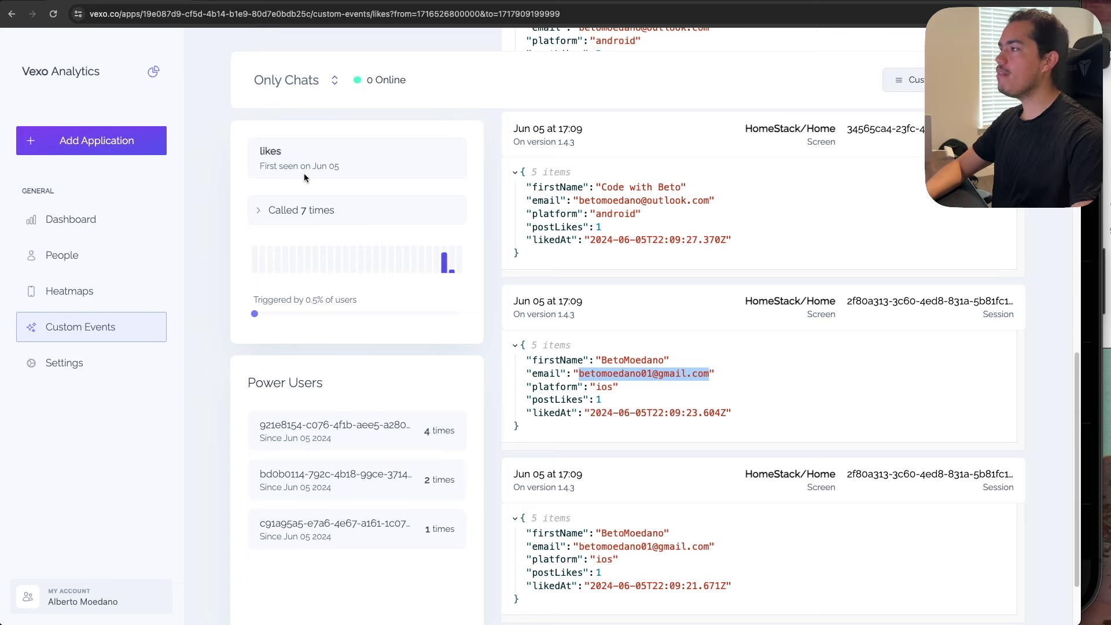
Step: Return to the Only Chats dashboard and narrow the browser window to fit beside the iPhone simulator
{"action": "left_click", "coordinate": [58, 77]}
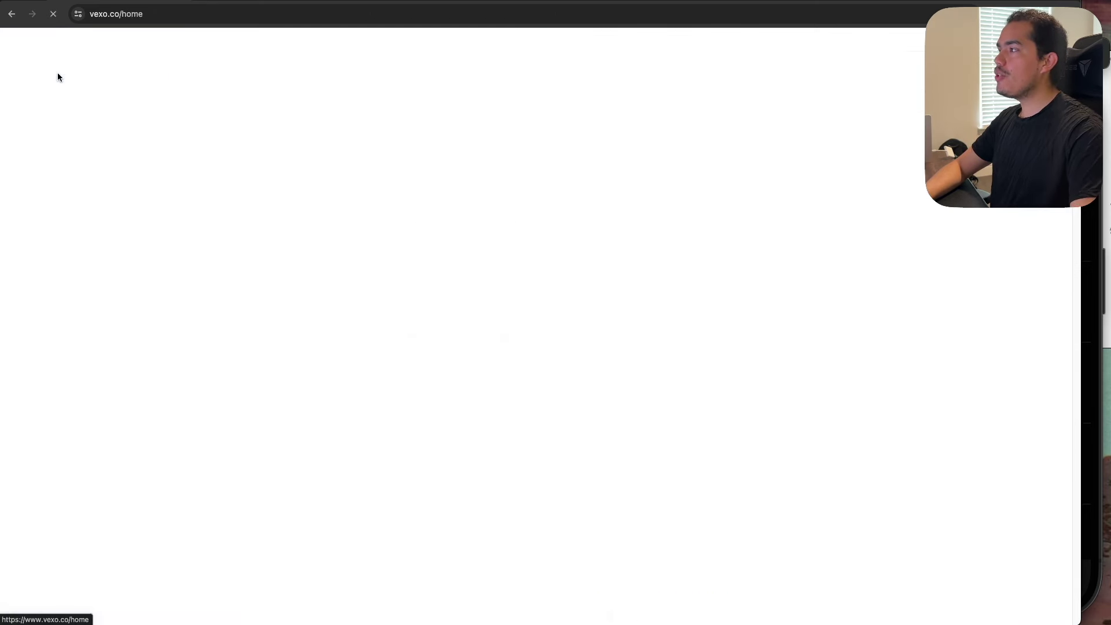
{"action": "left_click", "coordinate": [856, 74]}
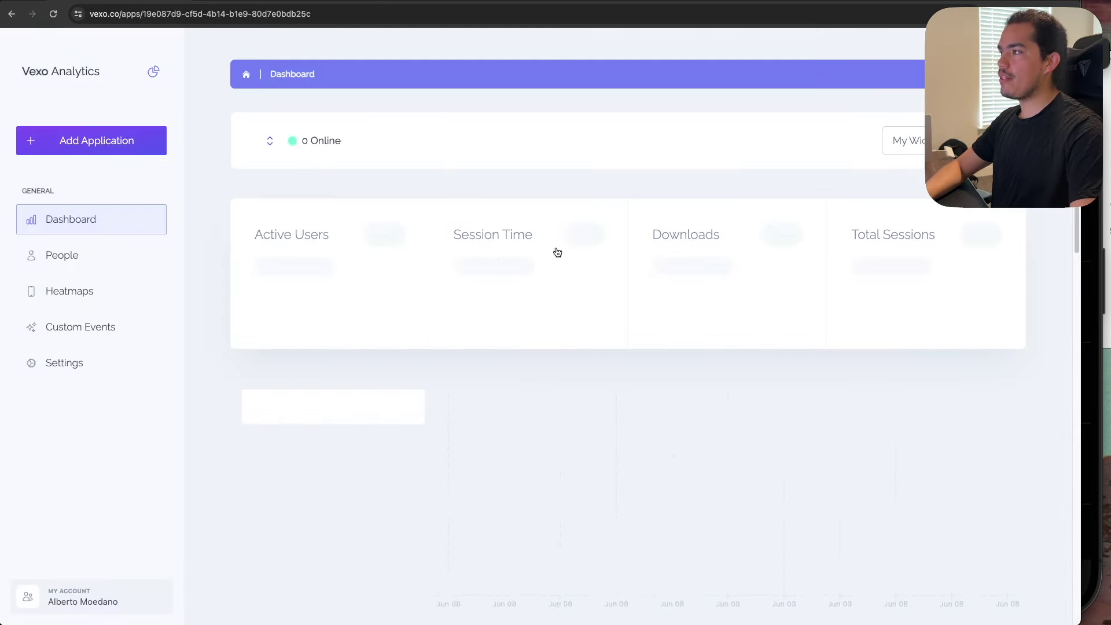
{"action": "left_click", "coordinate": [1093, 362]}
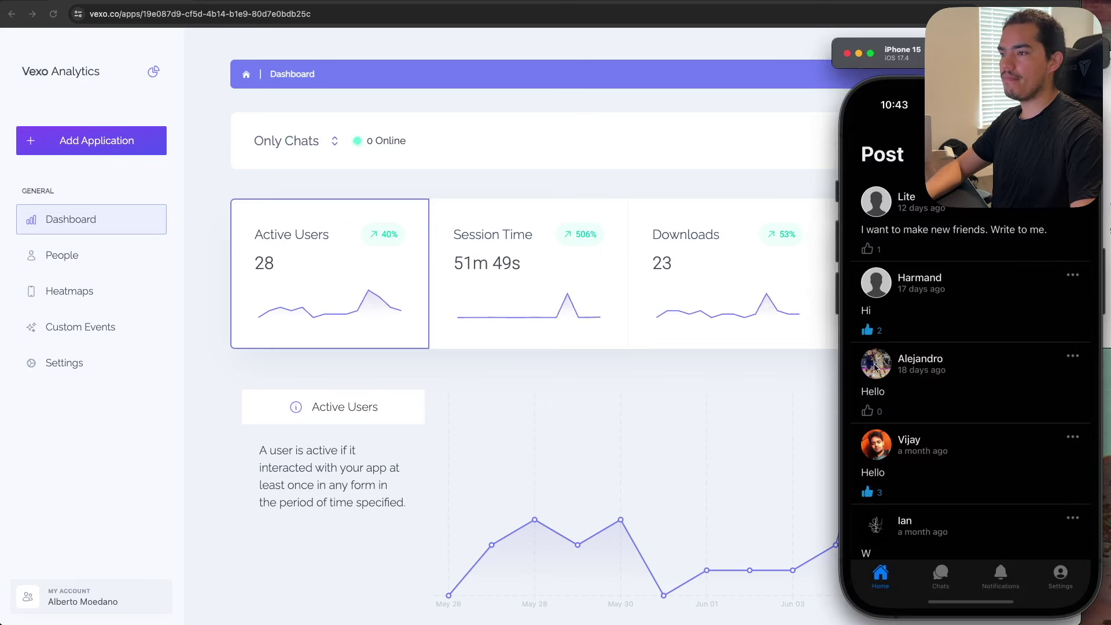
{"action": "left_click_drag", "start_coordinate": [1080, 385], "coordinate": [833, 363]}
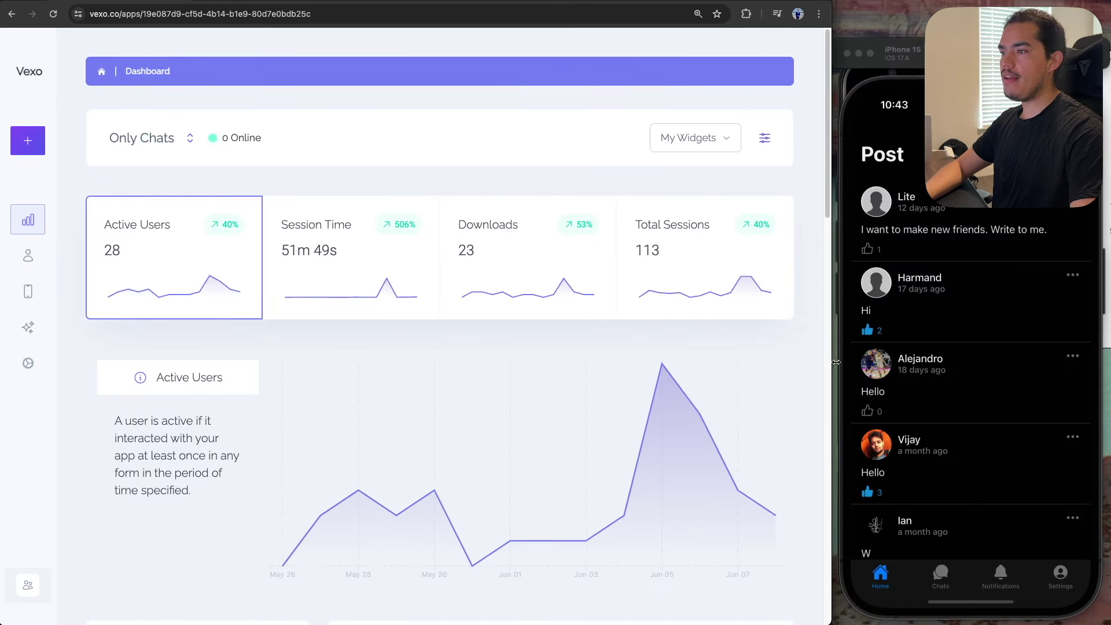
Step: Like several posts down the Only Chats feed in the iPhone simulator
{"action": "scroll", "coordinate": [964, 414], "scroll_direction": "down", "scroll_amount": 1}
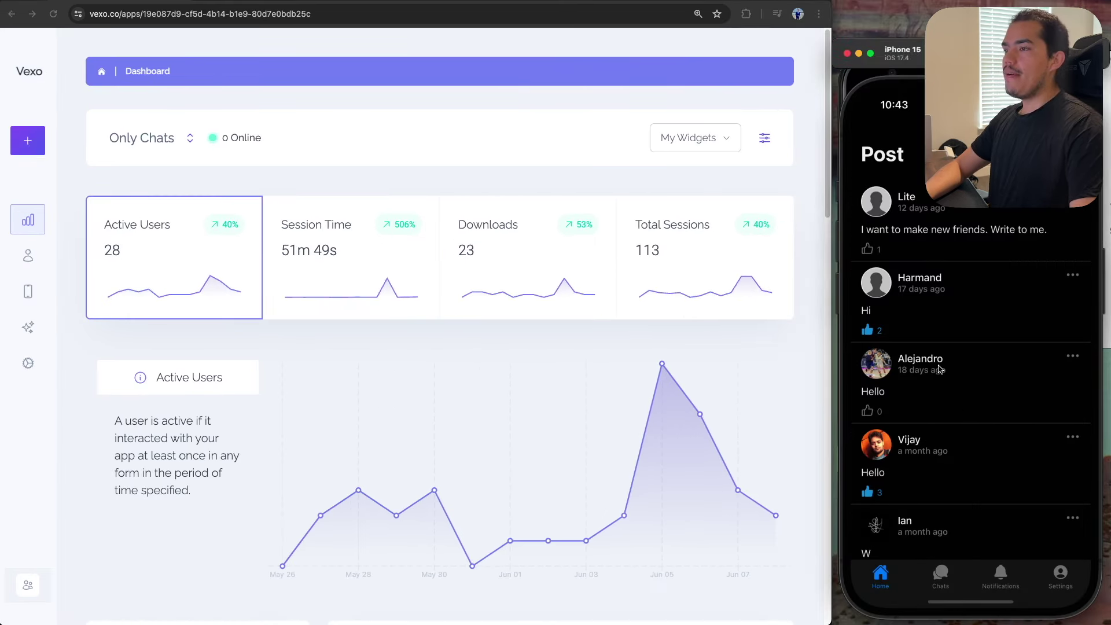
{"action": "left_click", "coordinate": [868, 249]}
{"action": "scroll", "coordinate": [984, 447], "scroll_direction": "down", "scroll_amount": 10}
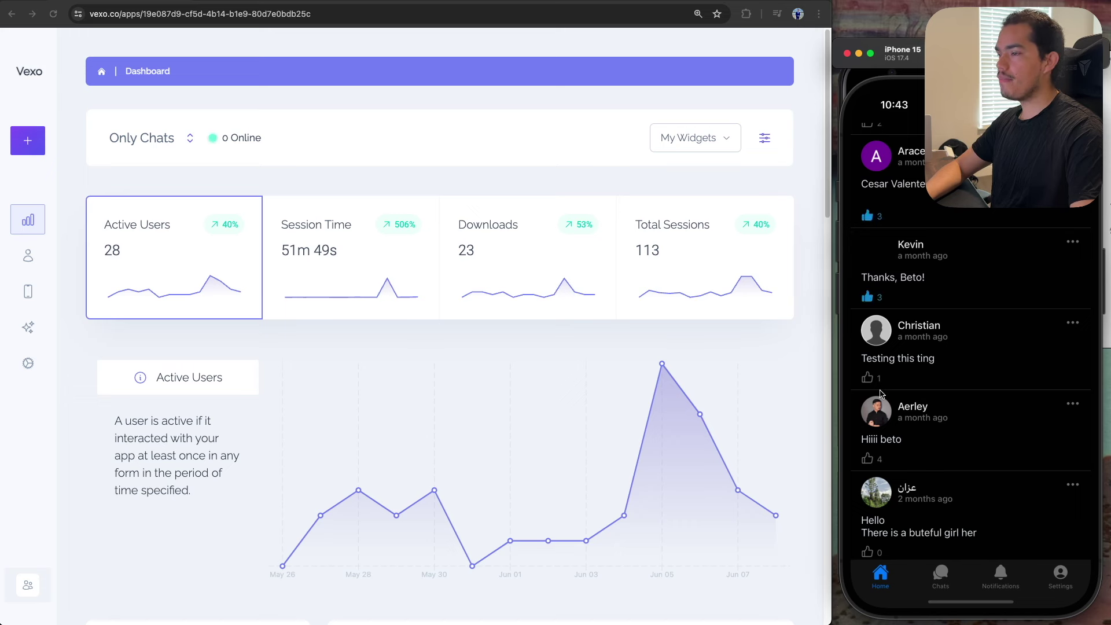
{"action": "scroll", "coordinate": [950, 415], "scroll_direction": "down", "scroll_amount": 10}
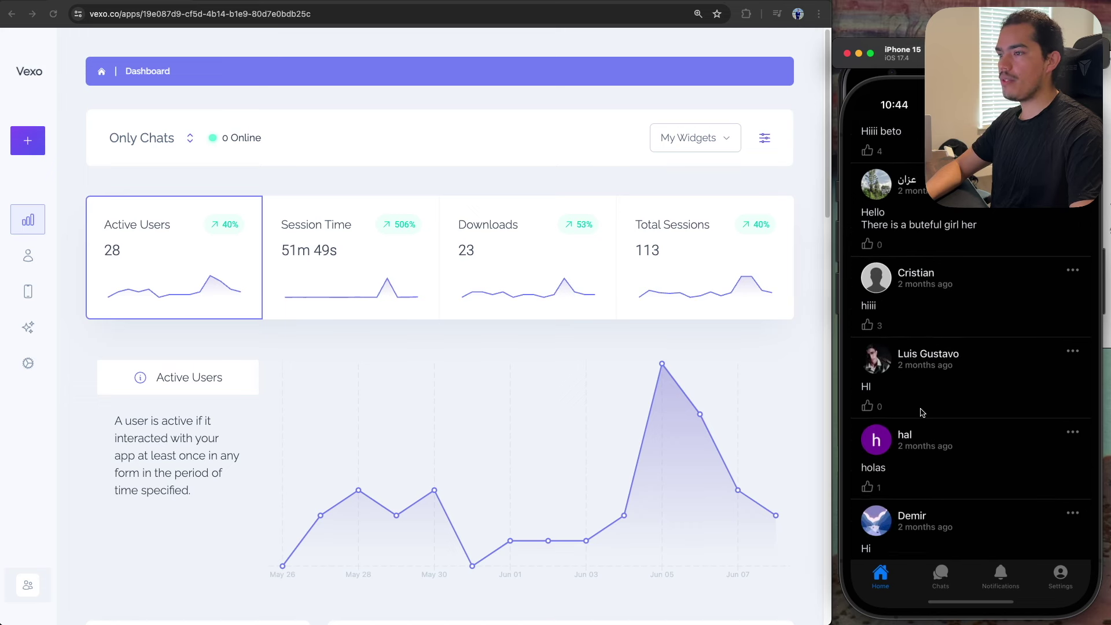
{"action": "left_click", "coordinate": [866, 275]}
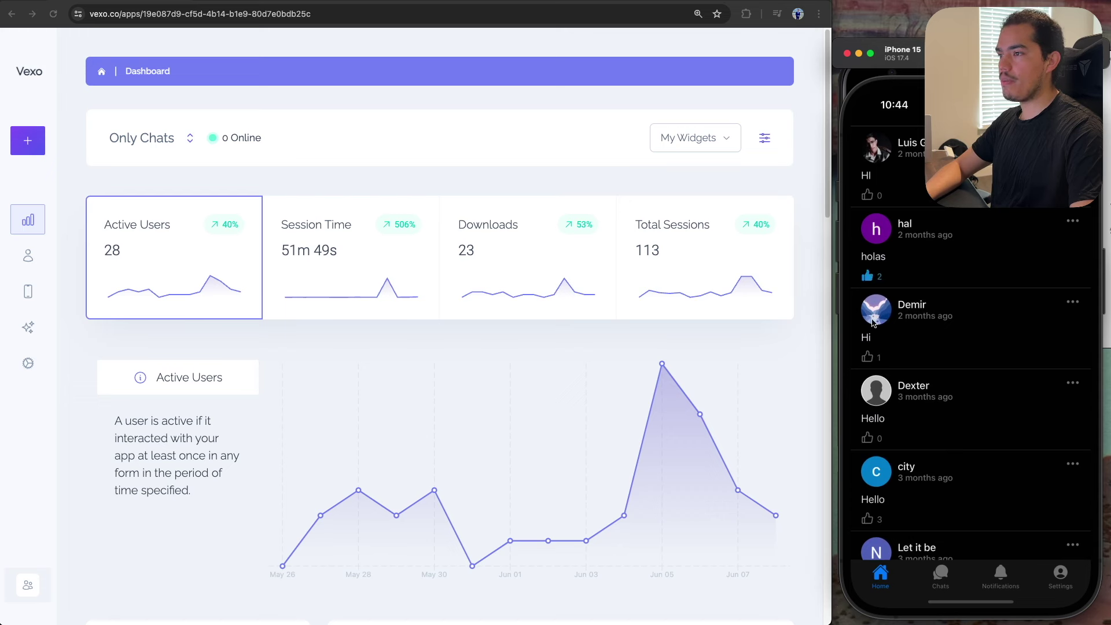
Step: Switch to the Android emulator and like multiple posts down the Only Chats feed
{"action": "key", "text": "super+Tab"}
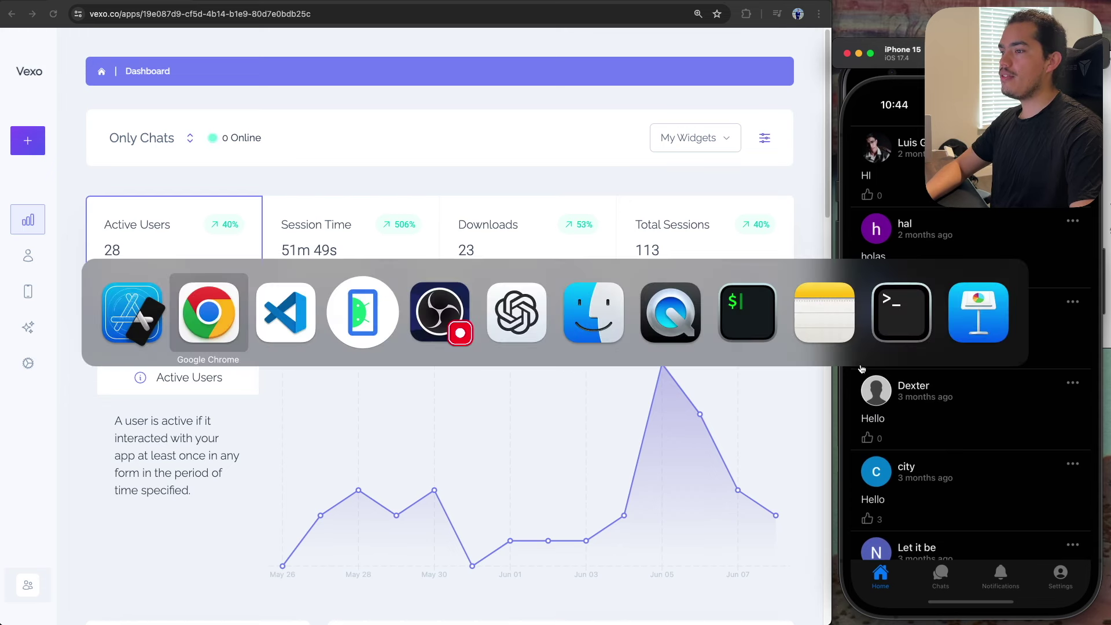
{"action": "key", "text": "Tab"}
{"action": "key", "text": "Tab"}
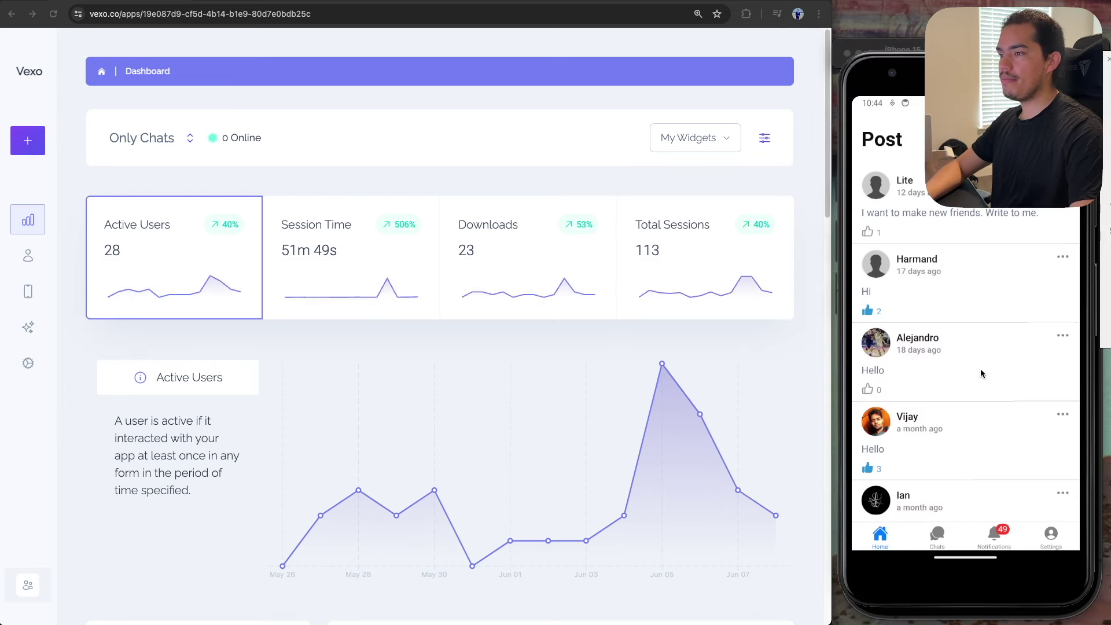
{"action": "left_click_drag", "start_coordinate": [981, 372], "coordinate": [969, 273]}
{"action": "left_click_drag", "start_coordinate": [944, 342], "coordinate": [946, 275]}
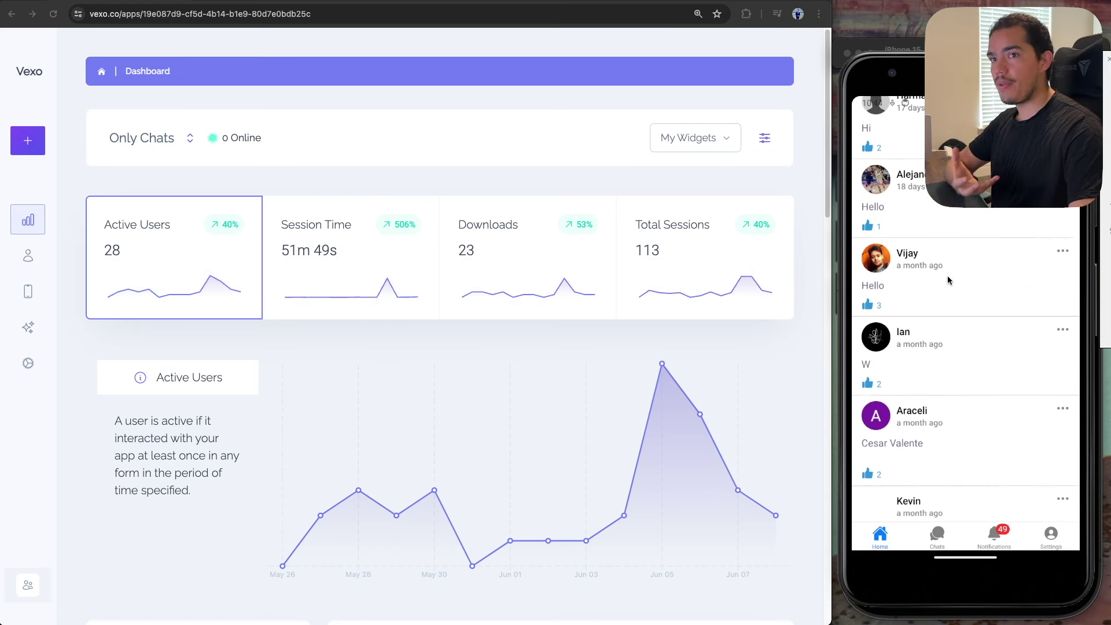
{"action": "left_click_drag", "start_coordinate": [932, 387], "coordinate": [945, 254]}
{"action": "scroll", "coordinate": [949, 260], "scroll_direction": "down", "scroll_amount": 3}
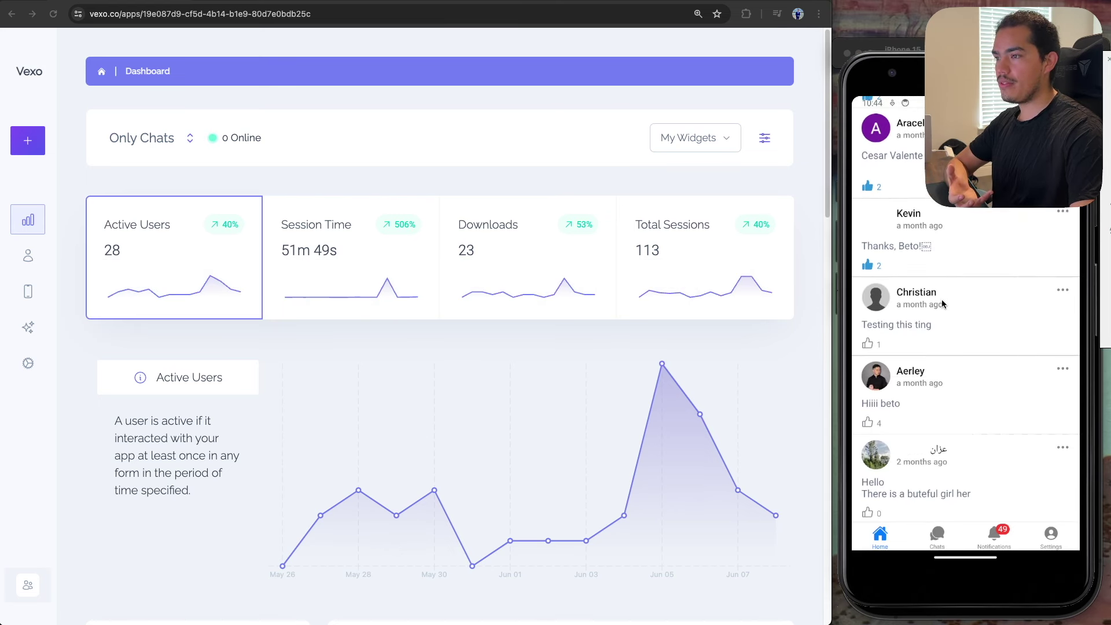
{"action": "left_click_drag", "start_coordinate": [922, 439], "coordinate": [928, 315]}
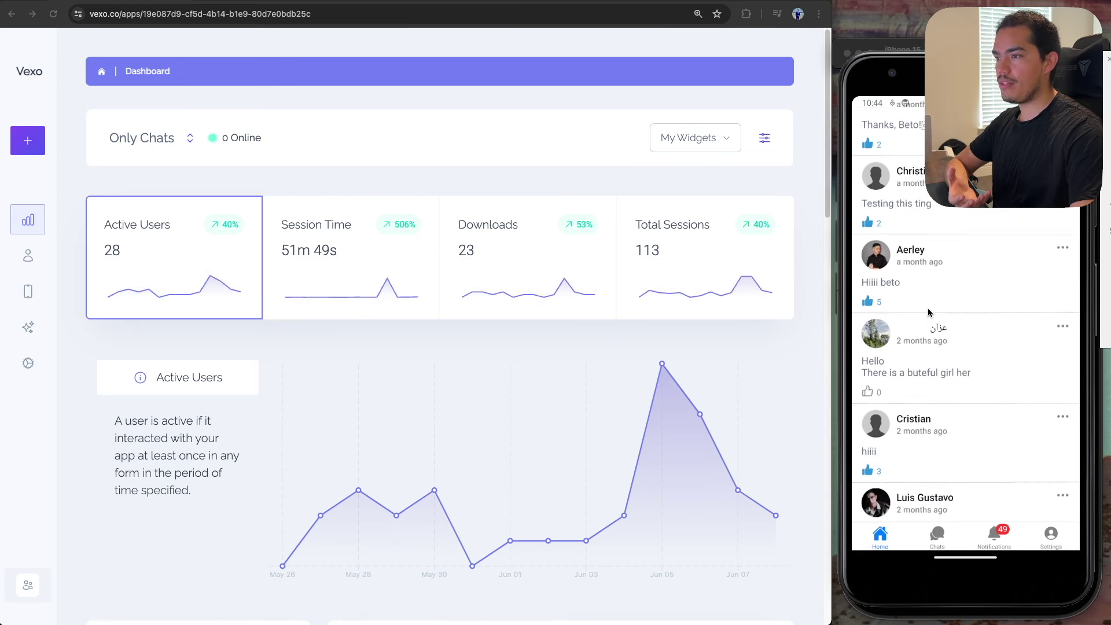
{"action": "left_click", "coordinate": [867, 393]}
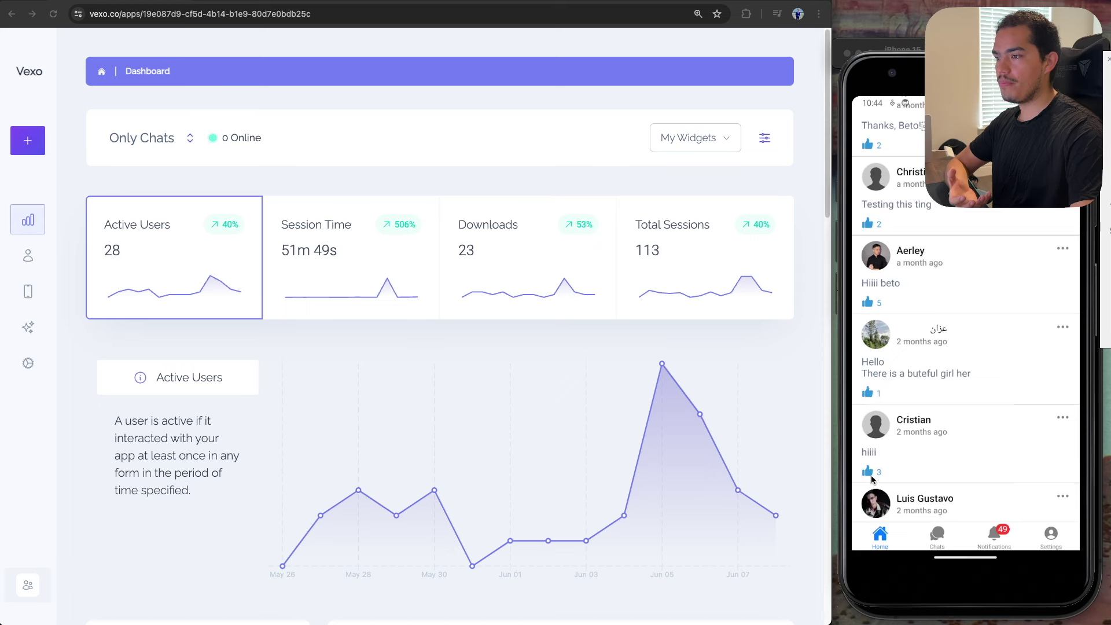
{"action": "left_click_drag", "start_coordinate": [868, 472], "coordinate": [936, 305]}
{"action": "scroll", "coordinate": [913, 324], "scroll_direction": "down", "scroll_amount": 3}
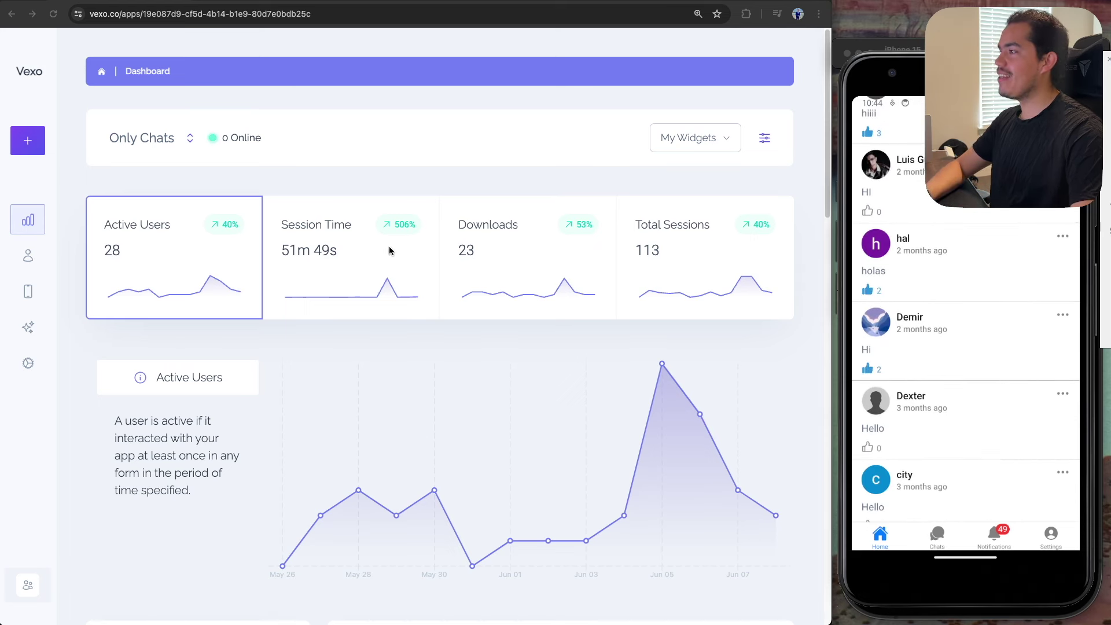
Step: Reload the Only Chats dashboard in the browser and highlight its online users indicator
{"action": "key", "text": "super+r"}
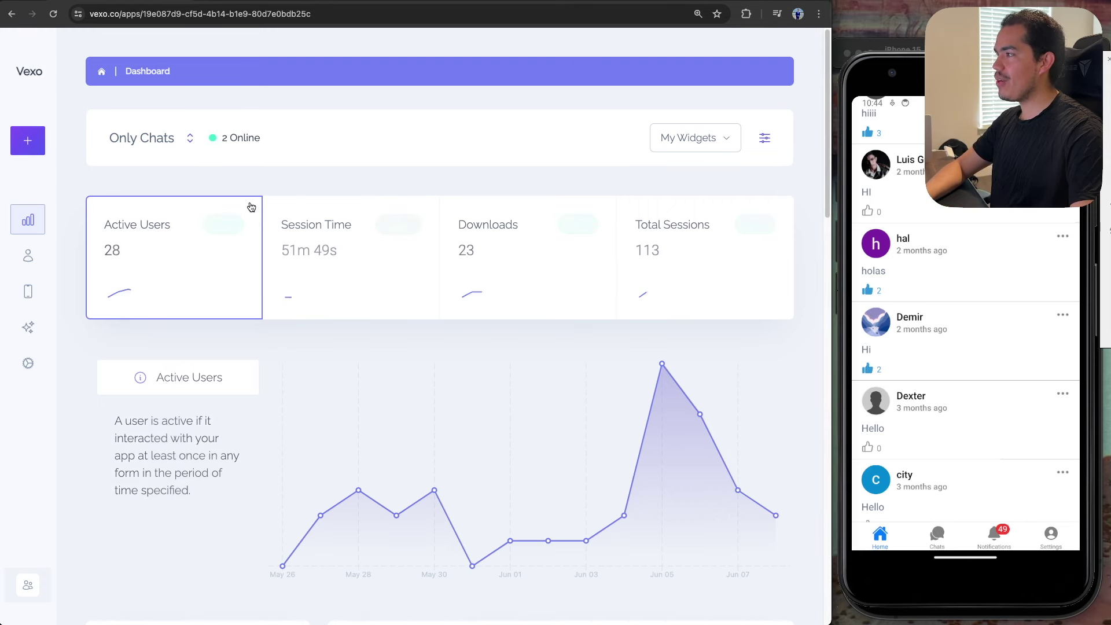
{"action": "left_click_drag", "start_coordinate": [261, 138], "coordinate": [224, 137]}
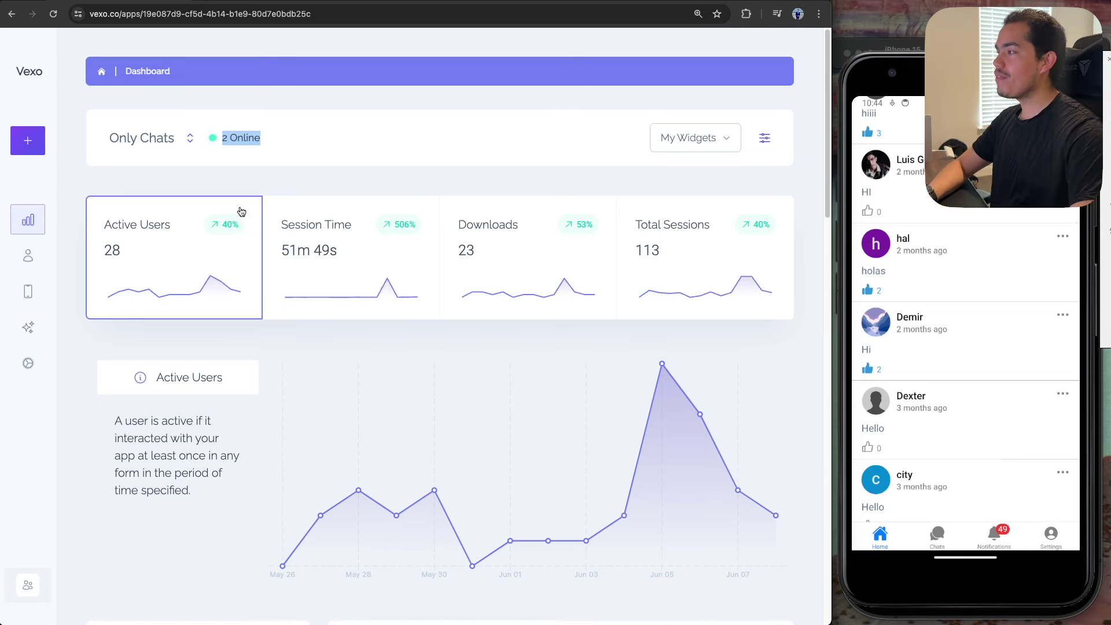
Step: Review the Only Chats dashboard's filter options, active users chart, OS distribution and usage sections down to the custom events area
{"action": "scroll", "coordinate": [541, 349], "scroll_direction": "down", "scroll_amount": 2}
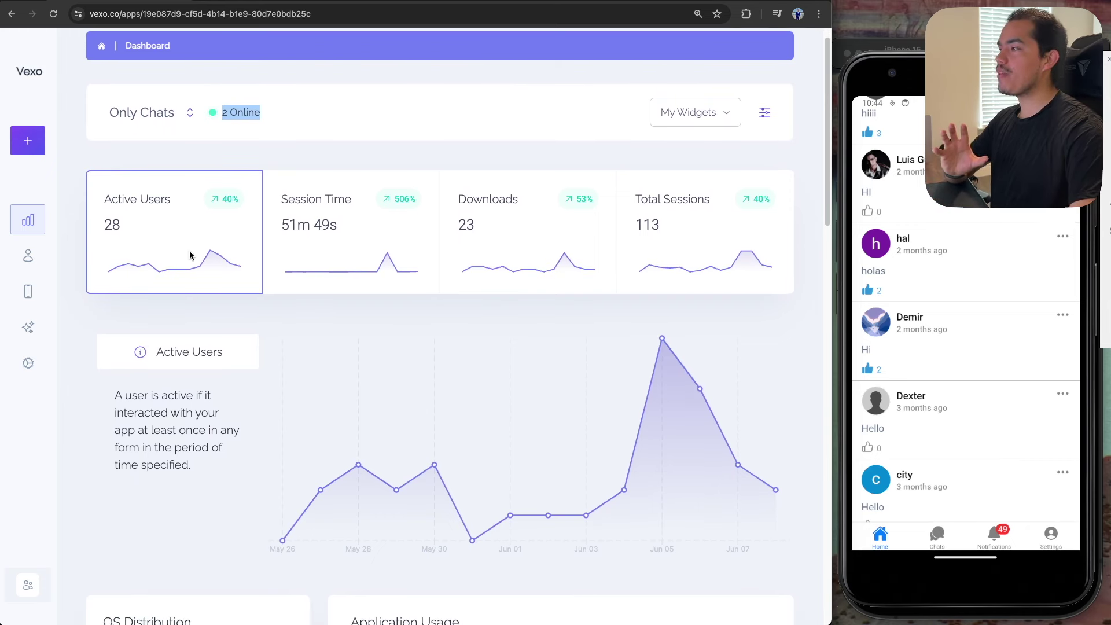
{"action": "scroll", "coordinate": [374, 312], "scroll_direction": "down", "scroll_amount": 1}
{"action": "left_click", "coordinate": [764, 101]}
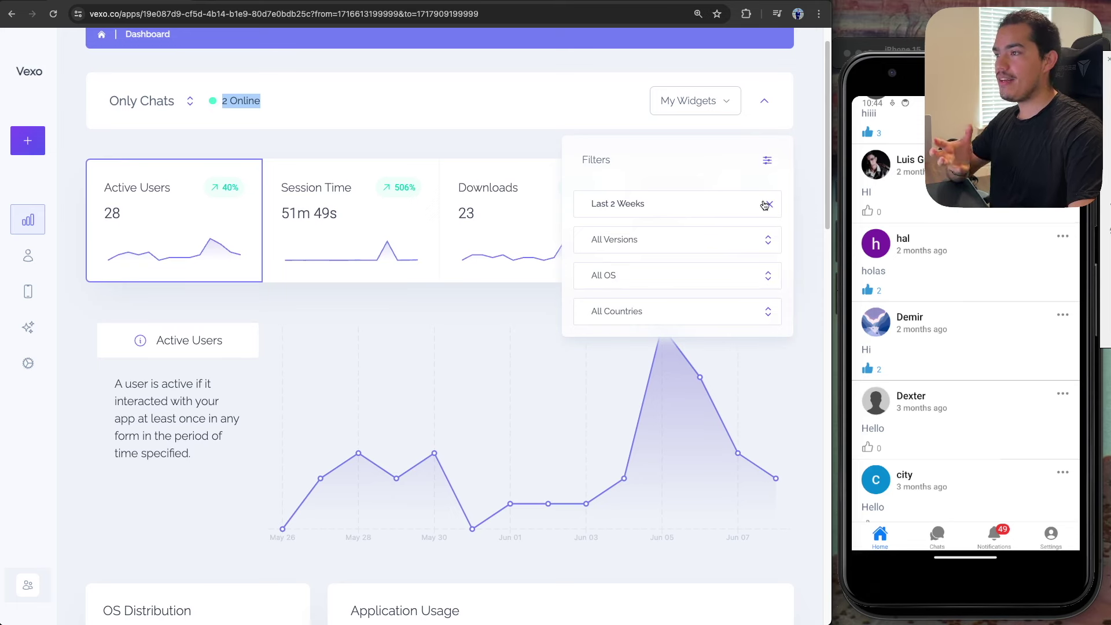
{"action": "left_click", "coordinate": [766, 119]}
{"action": "scroll", "coordinate": [478, 288], "scroll_direction": "down", "scroll_amount": 5}
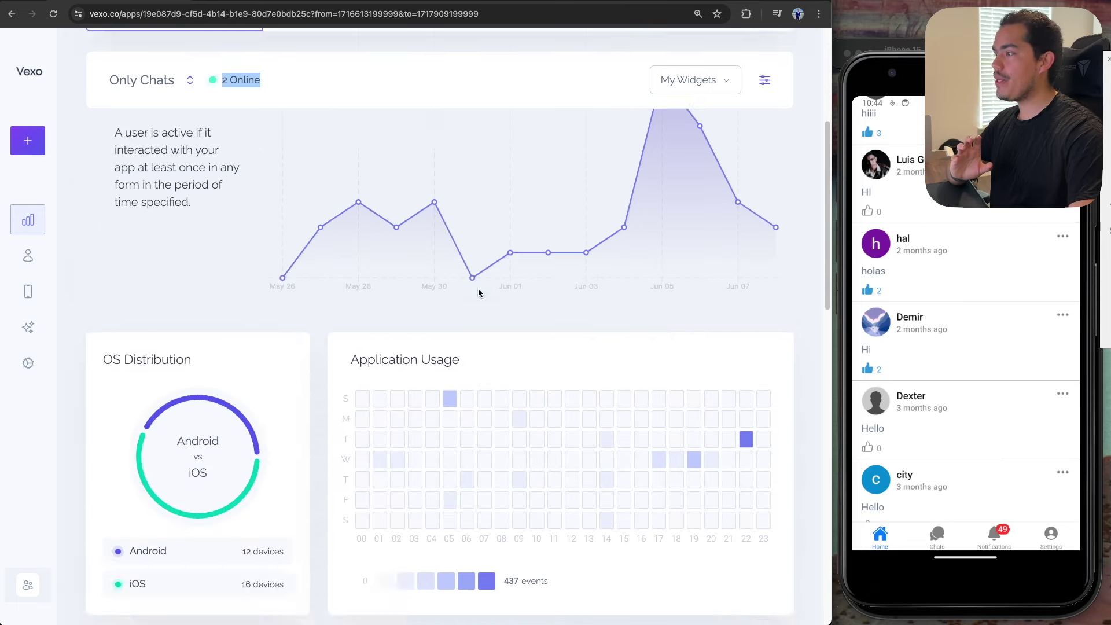
{"action": "scroll", "coordinate": [478, 288], "scroll_direction": "down", "scroll_amount": 5}
{"action": "scroll", "coordinate": [478, 289], "scroll_direction": "up", "scroll_amount": 3}
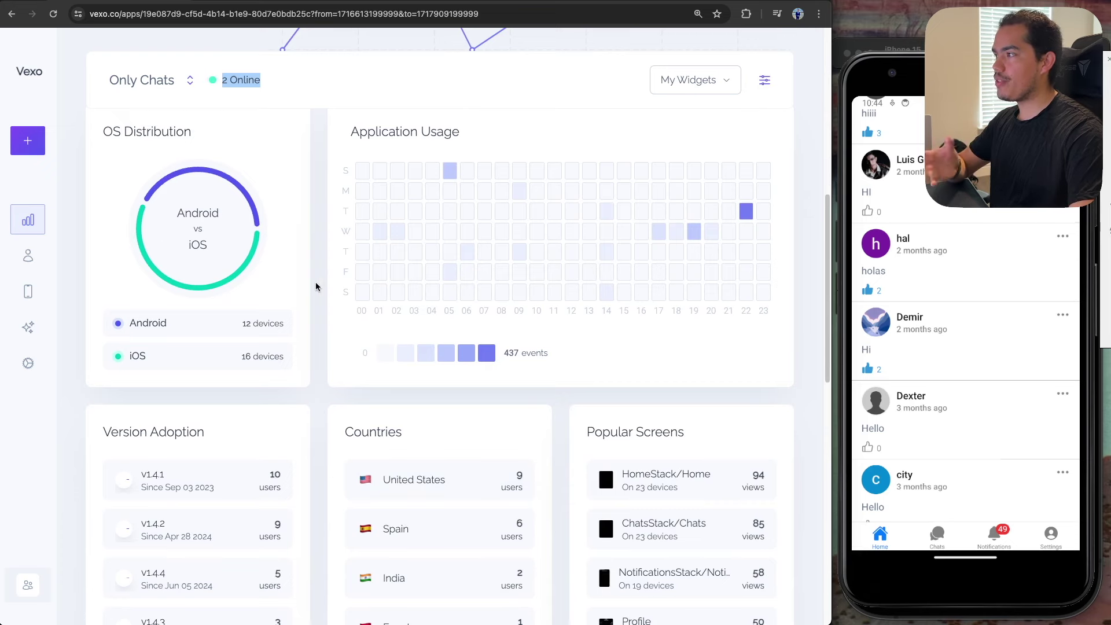
{"action": "scroll", "coordinate": [284, 276], "scroll_direction": "down", "scroll_amount": 10}
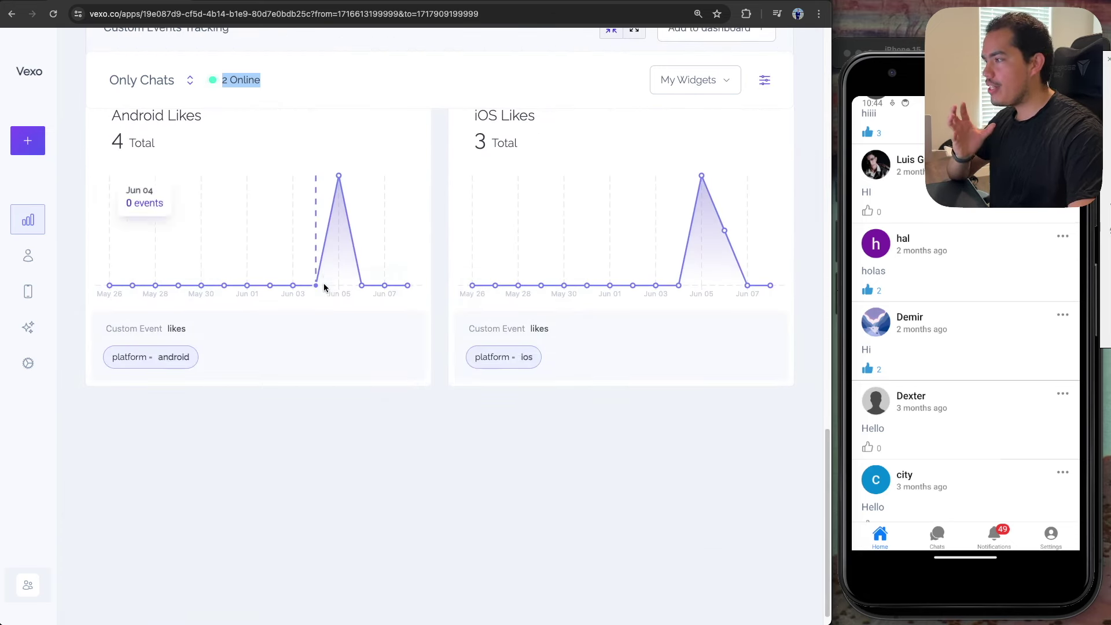
Step: Remove the Android Likes and iOS Likes widgets from the Custom Events Tracking section
{"action": "scroll", "coordinate": [324, 288], "scroll_direction": "up", "scroll_amount": 2}
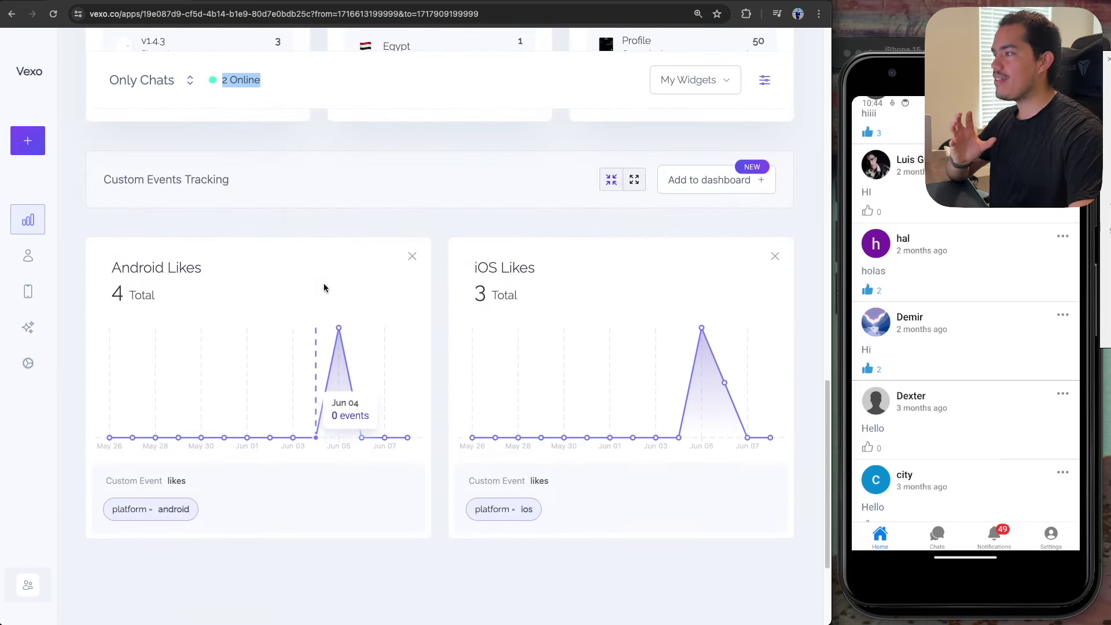
{"action": "left_click", "coordinate": [292, 220]}
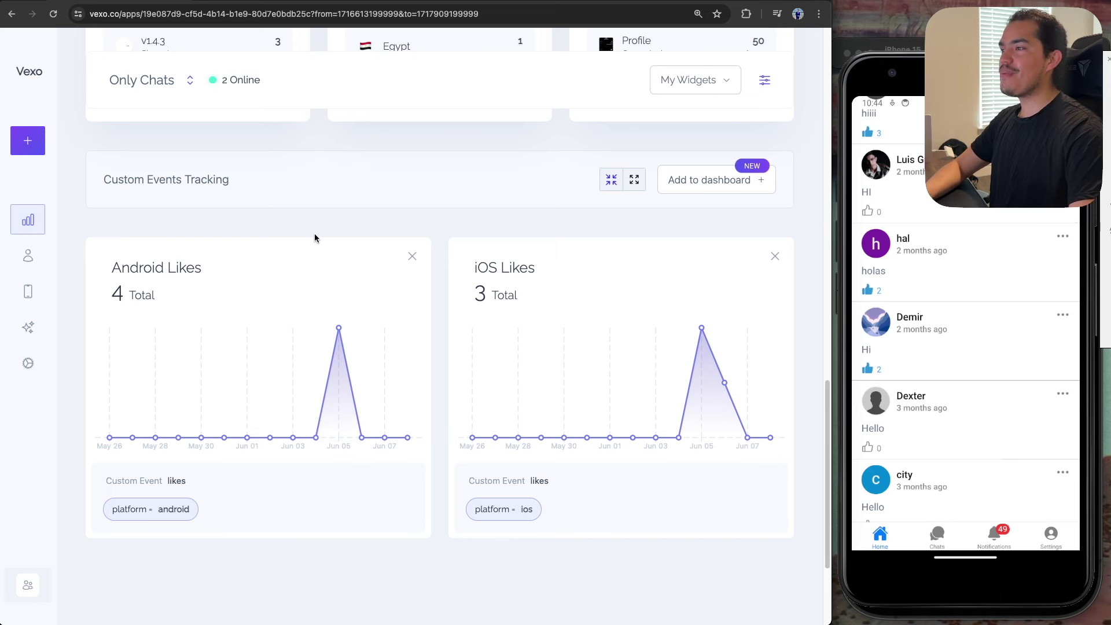
{"action": "left_click", "coordinate": [412, 256]}
{"action": "left_click", "coordinate": [412, 257]}
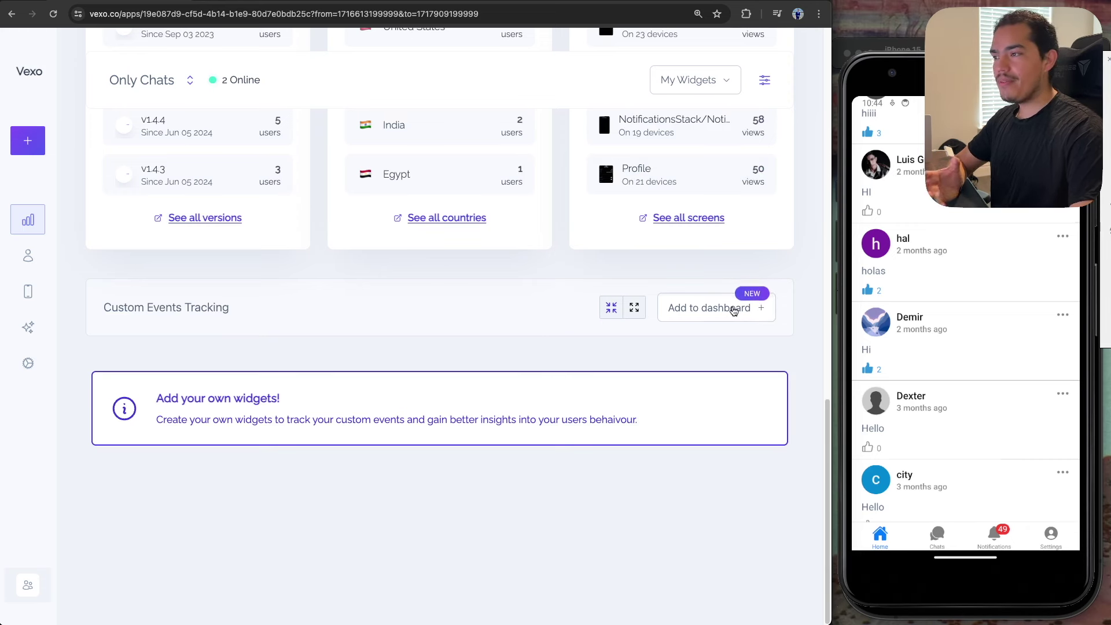
Step: Start a new custom event widget named iOS Likes that tracks the likes event
{"action": "left_click", "coordinate": [724, 310]}
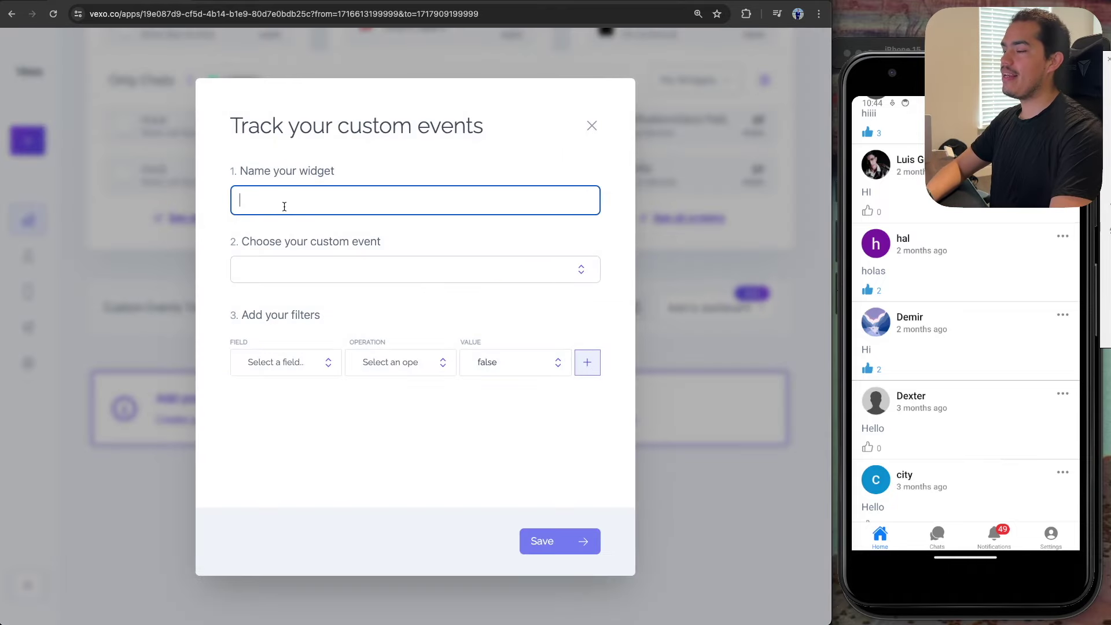
{"action": "type", "text": "A"}
{"action": "key", "text": "BackSpace"}
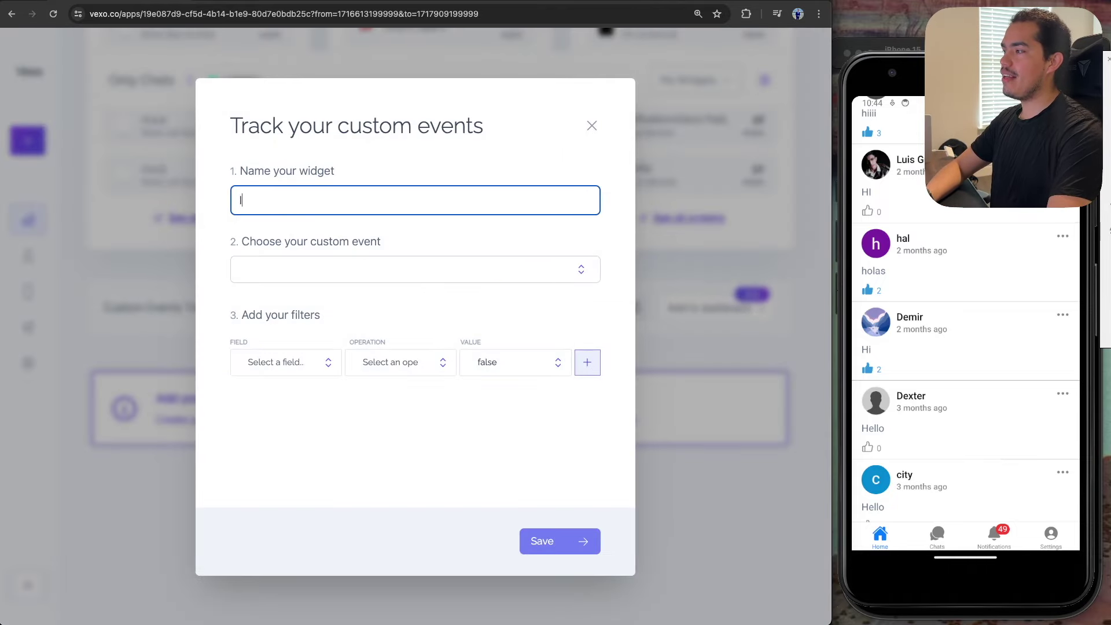
{"action": "type", "text": "iOS Likes"}
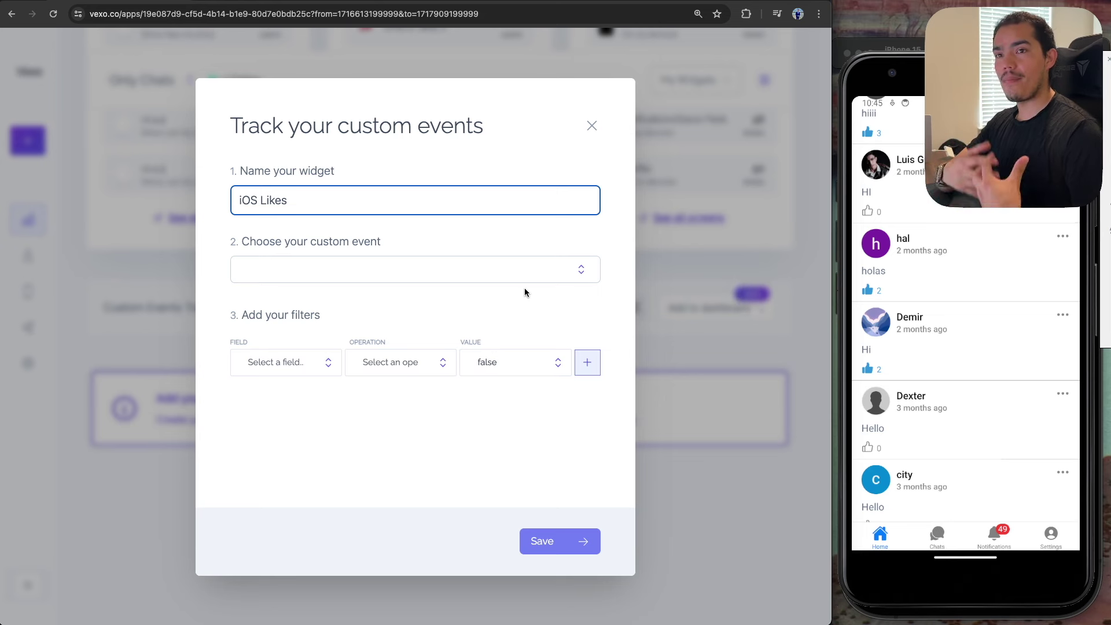
{"action": "left_click", "coordinate": [575, 277]}
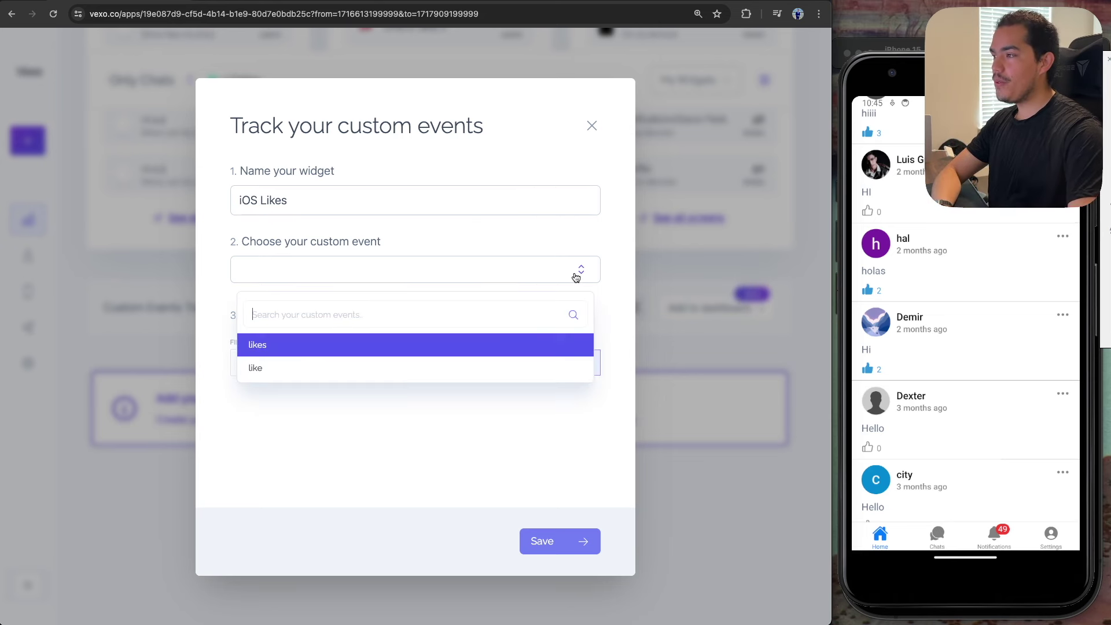
{"action": "left_click", "coordinate": [263, 345]}
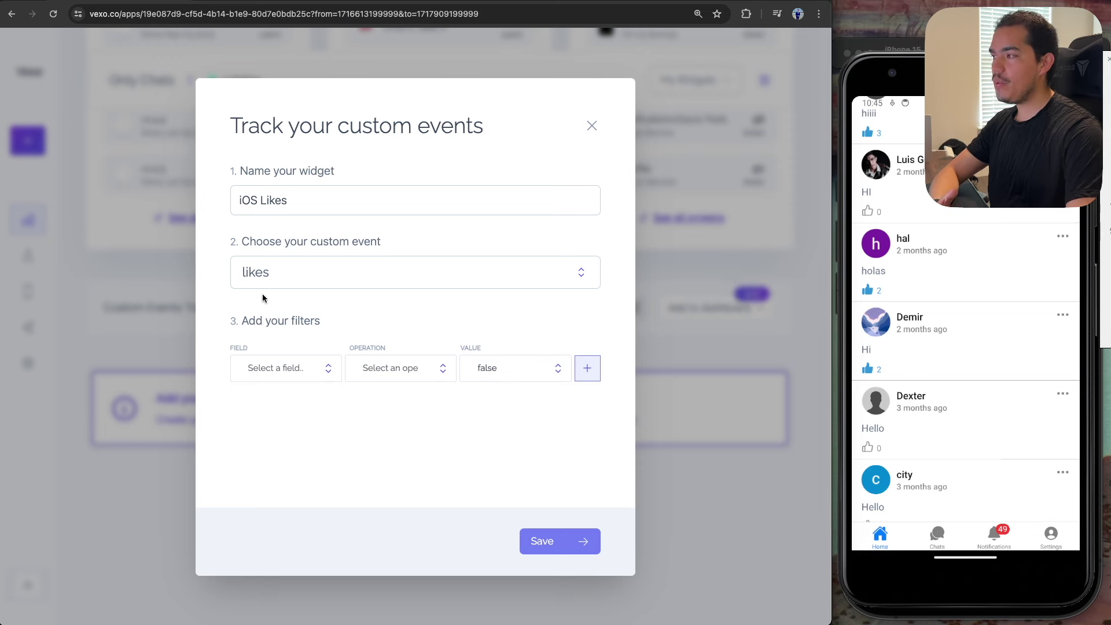
Step: Add the filter "platform is ios" to the iOS Likes widget and save it to the dashboard
{"action": "left_click", "coordinate": [328, 373]}
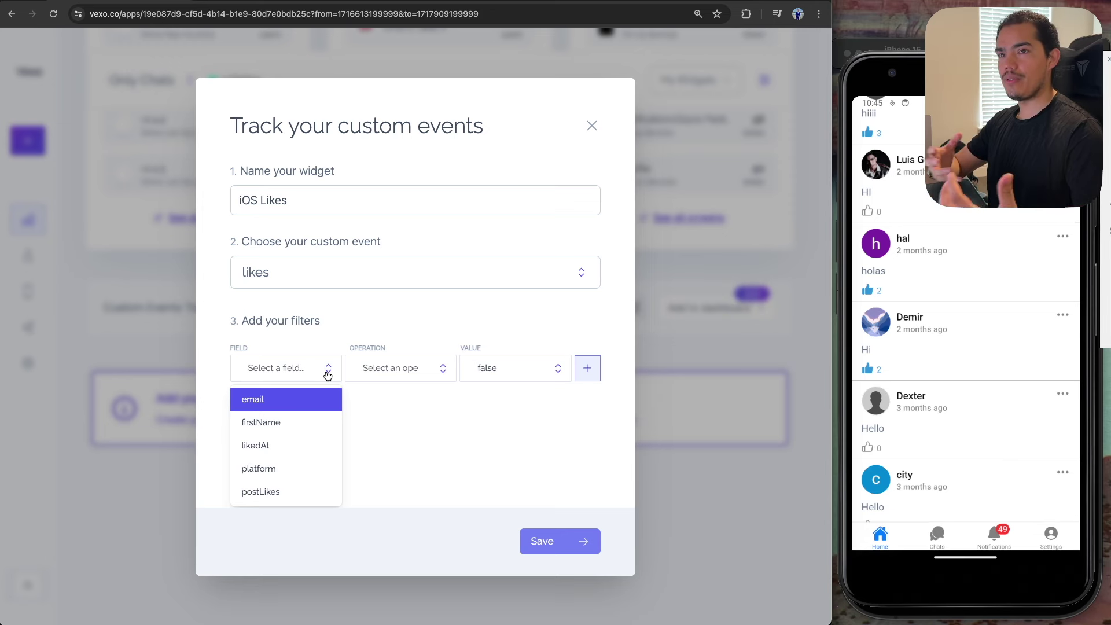
{"action": "left_click", "coordinate": [268, 474]}
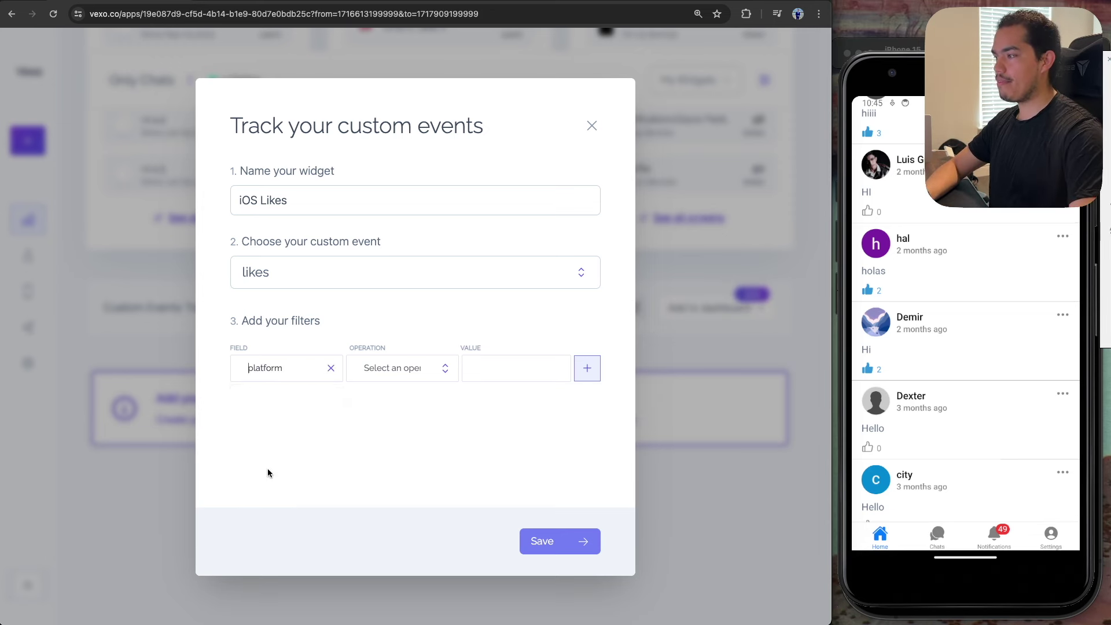
{"action": "left_click", "coordinate": [442, 377]}
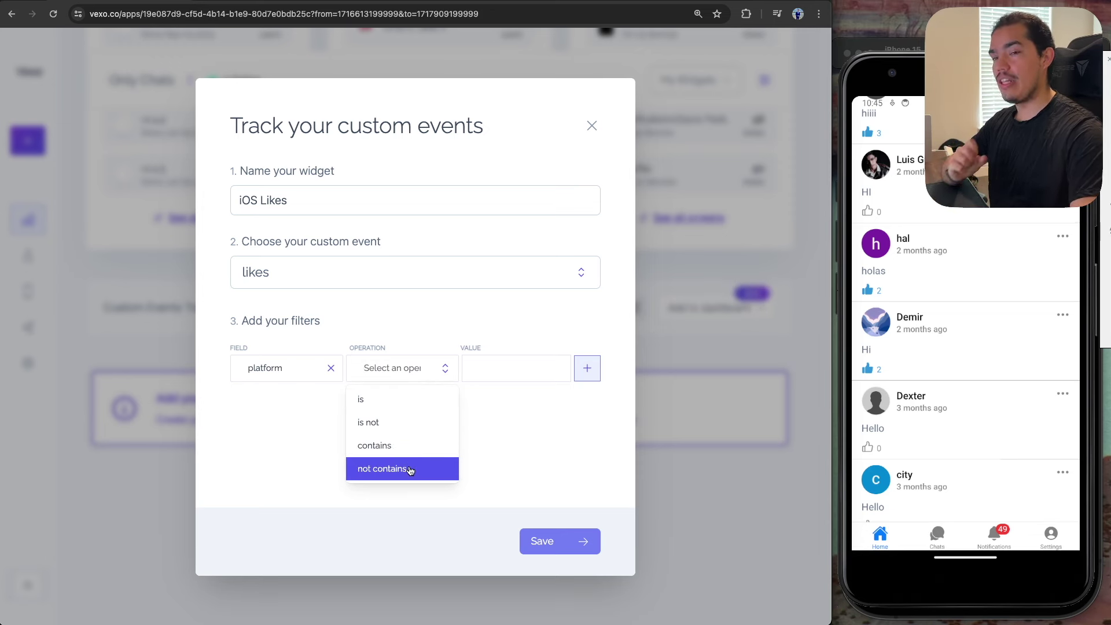
{"action": "left_click", "coordinate": [388, 399]}
{"action": "left_click", "coordinate": [504, 374]}
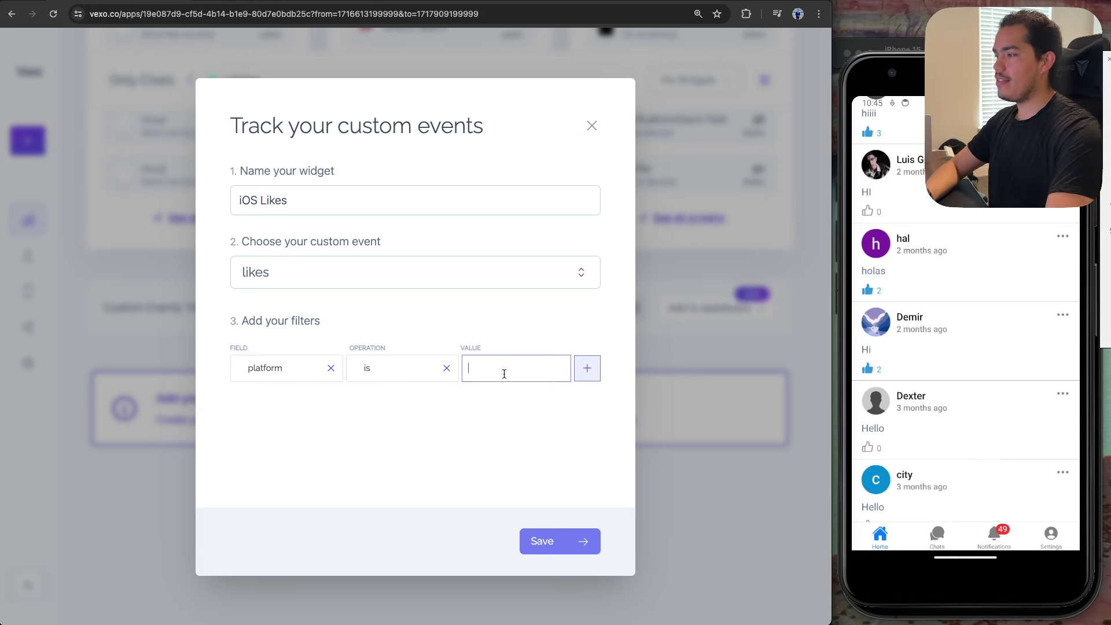
{"action": "type", "text": "ios"}
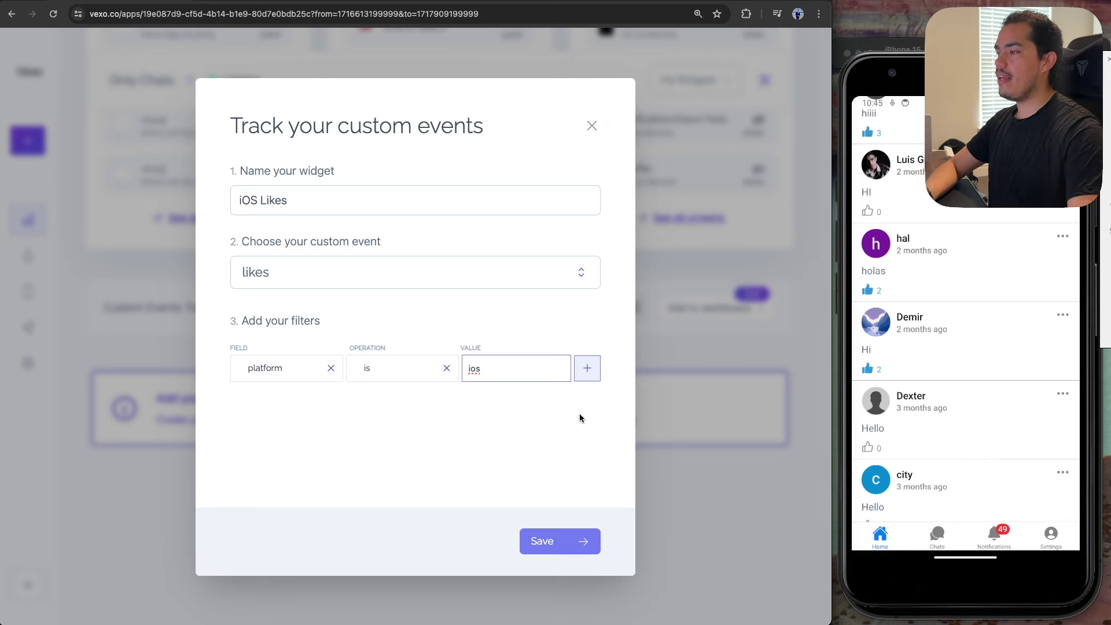
{"action": "left_click", "coordinate": [588, 377]}
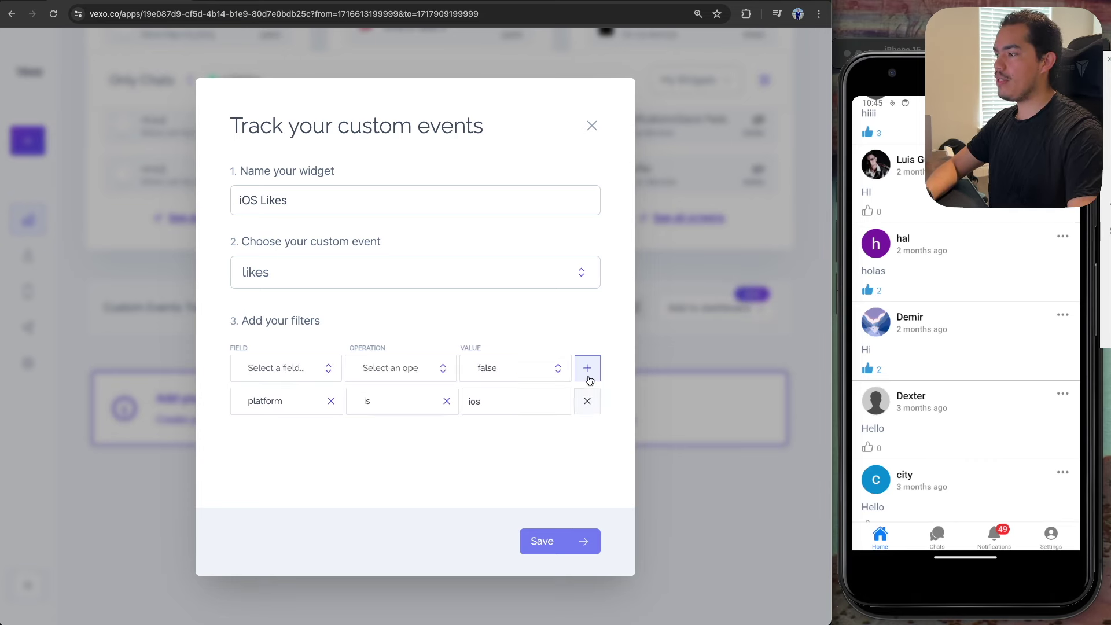
{"action": "left_click", "coordinate": [546, 542]}
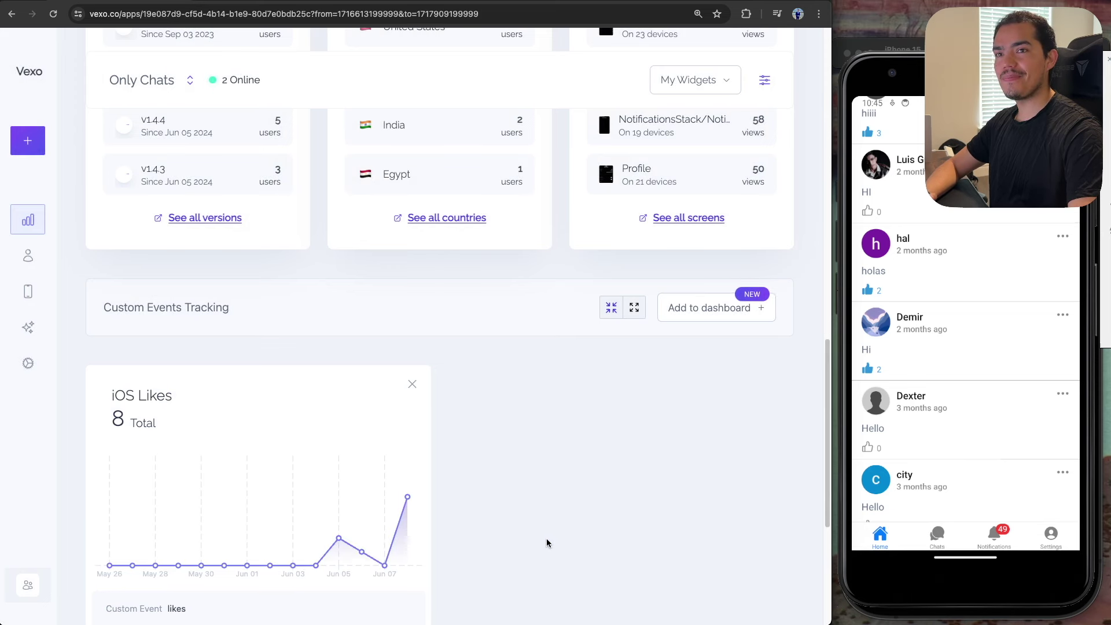
Step: Check the iOS Likes widget's total and chart, highlighting the total briefly
{"action": "scroll", "coordinate": [546, 541], "scroll_direction": "down", "scroll_amount": 3}
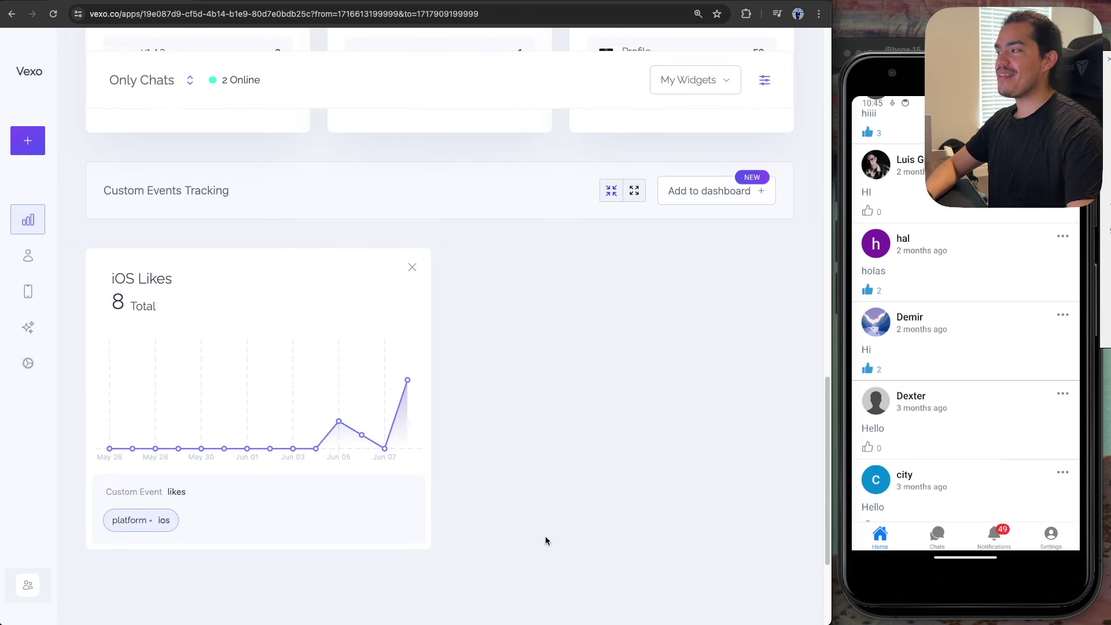
{"action": "double_click", "coordinate": [117, 302]}
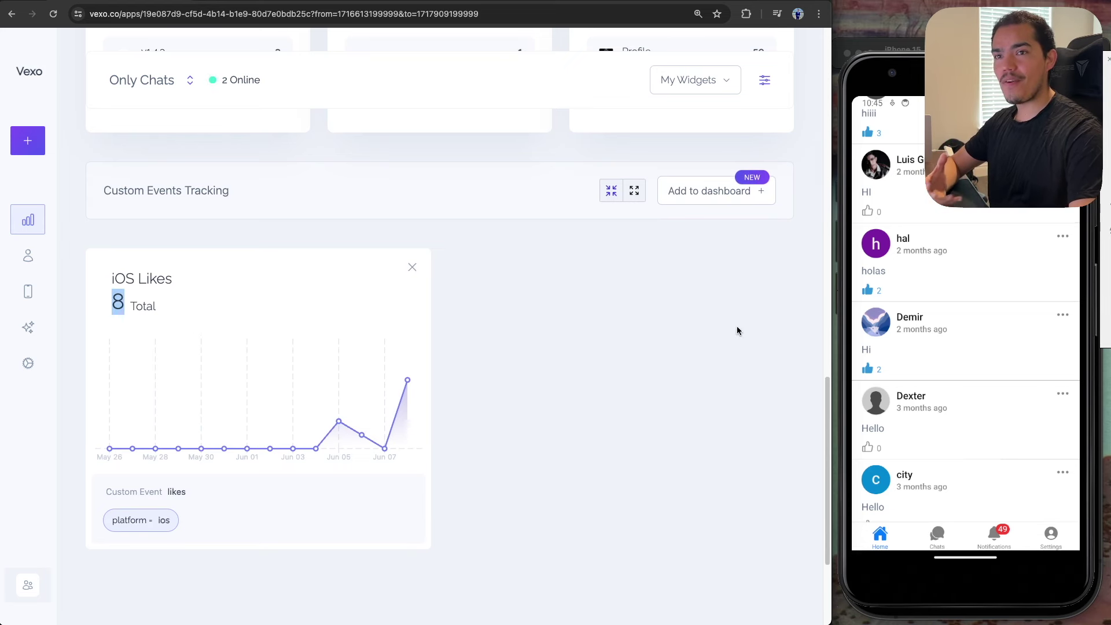
{"action": "left_click", "coordinate": [733, 305]}
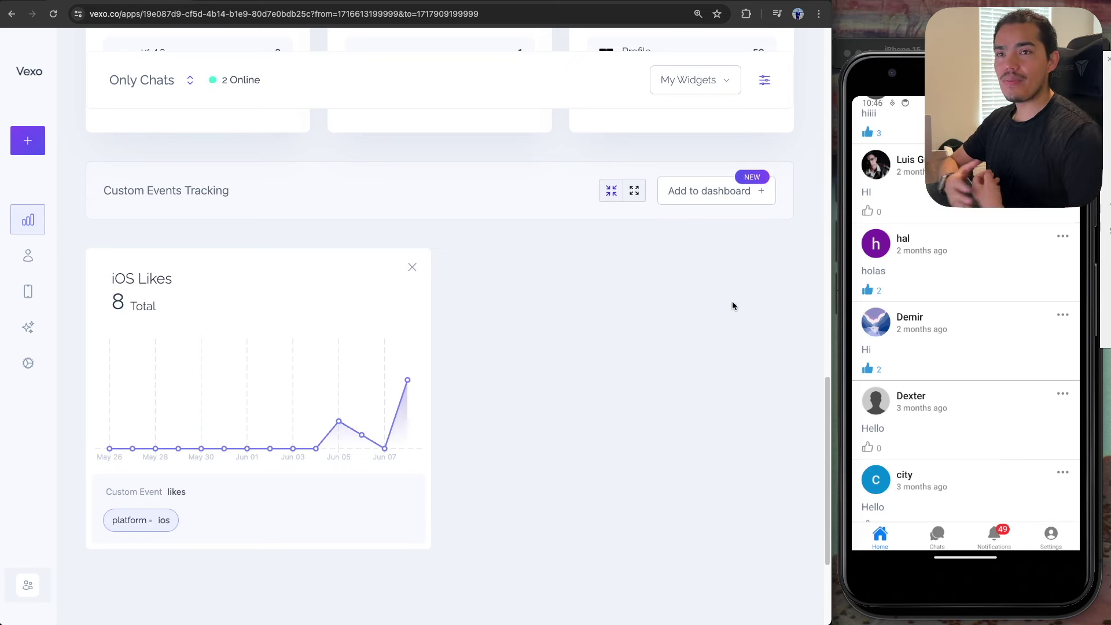
Step: Add a second custom event widget named Total likes that tracks the likes event without filters, and save it
{"action": "scroll", "coordinate": [671, 298], "scroll_direction": "down", "scroll_amount": 1}
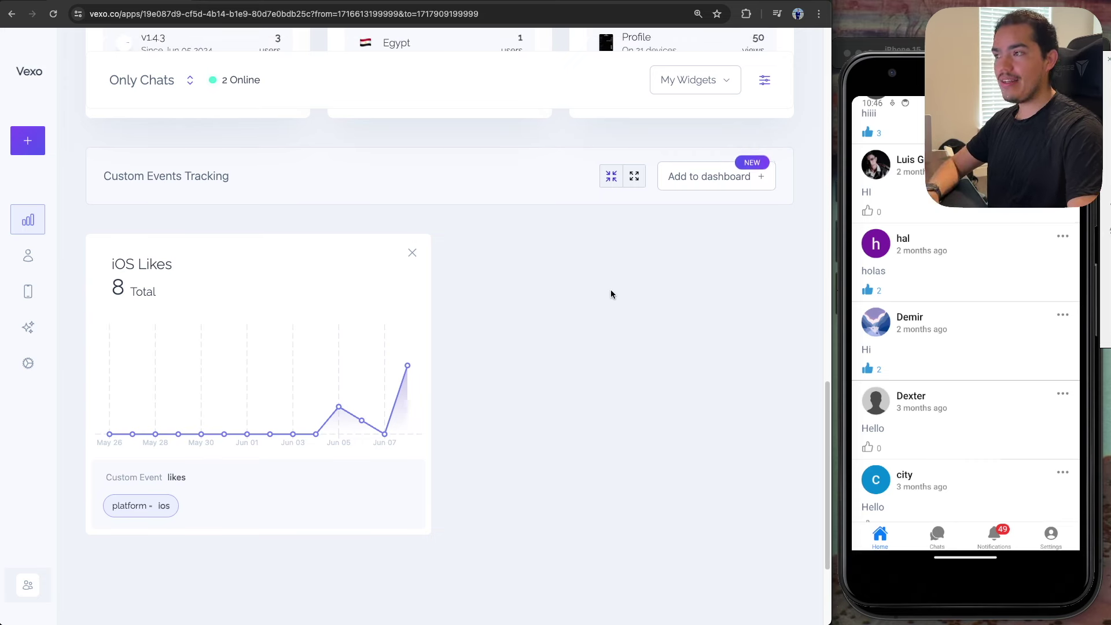
{"action": "left_click", "coordinate": [728, 176]}
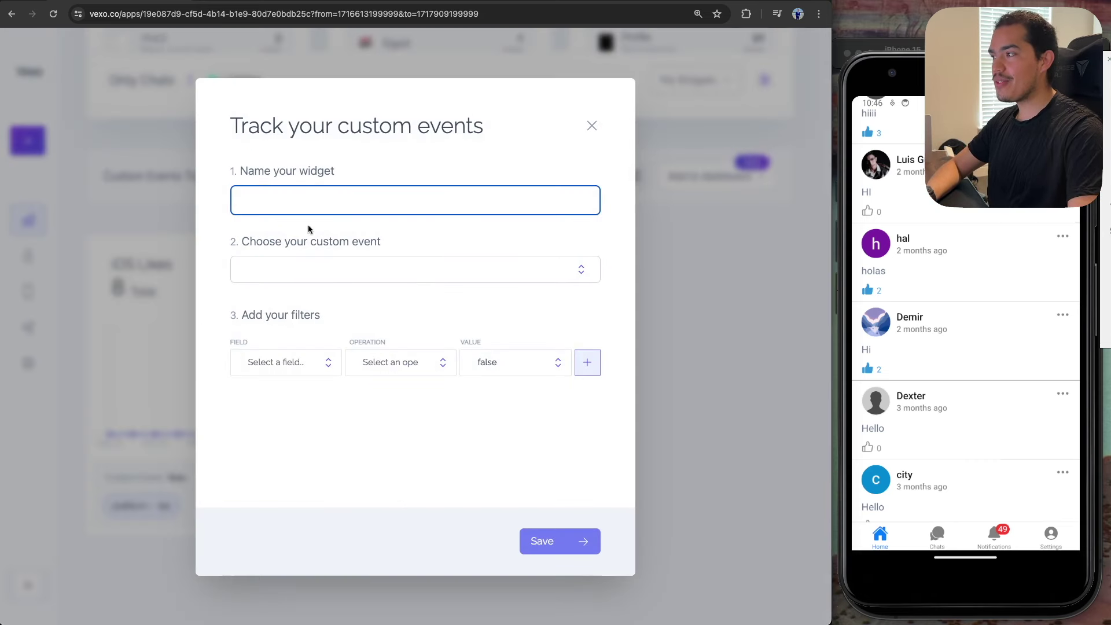
{"action": "type", "text": "Tot"}
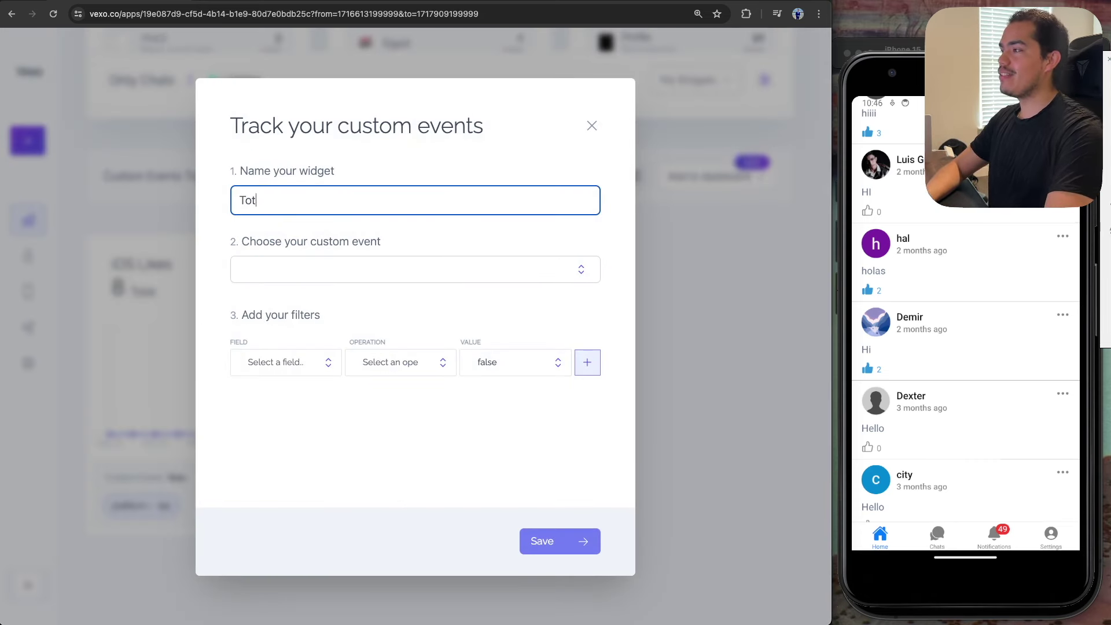
{"action": "type", "text": "al likes"}
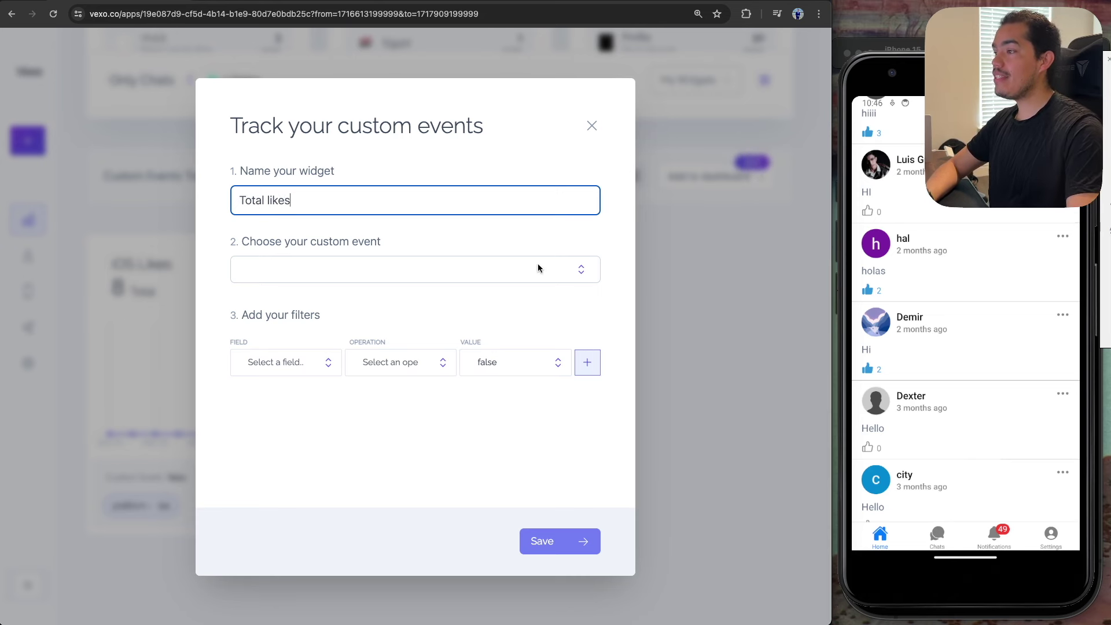
{"action": "left_click", "coordinate": [580, 268]}
{"action": "left_click", "coordinate": [268, 347]}
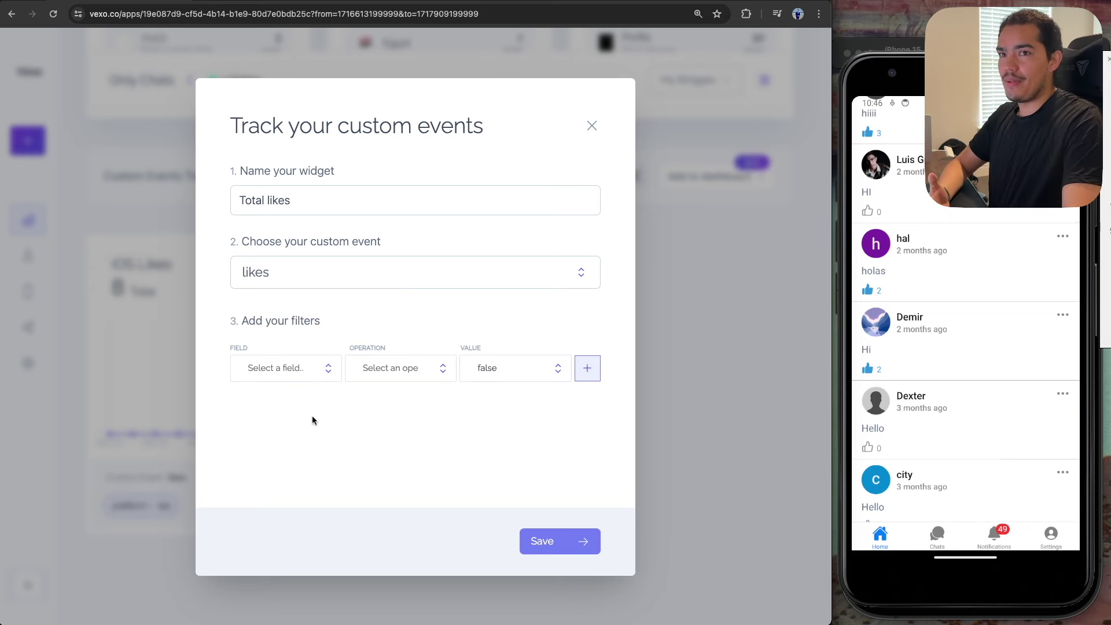
{"action": "left_click", "coordinate": [553, 540]}
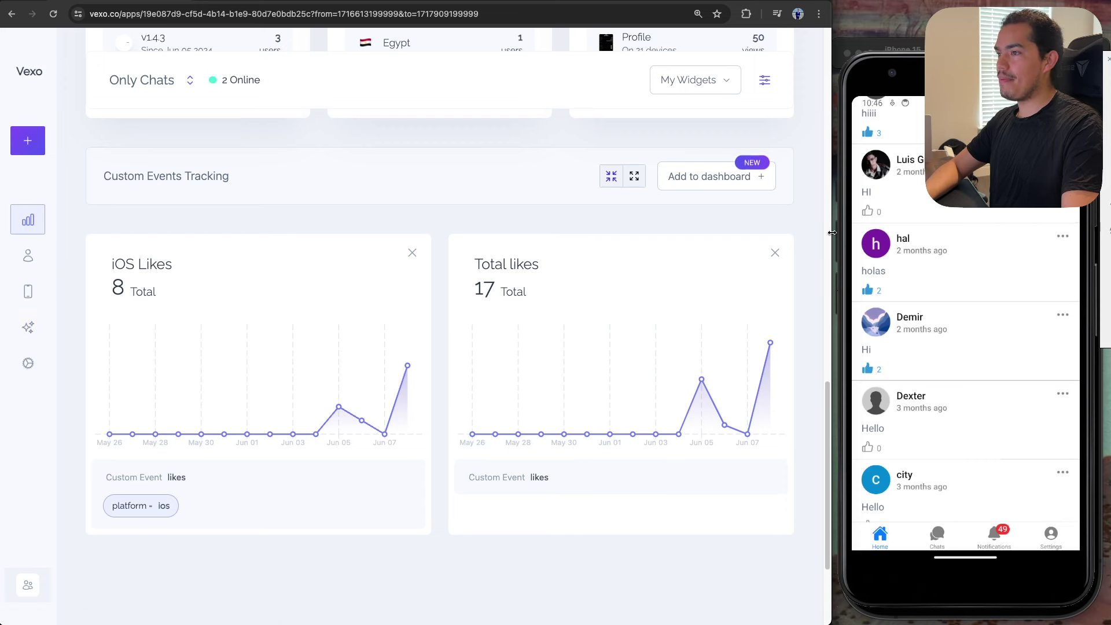
Step: Widen the browser window and open the details of the likes event from the app's custom events list
{"action": "left_click_drag", "start_coordinate": [832, 233], "coordinate": [1009, 233]}
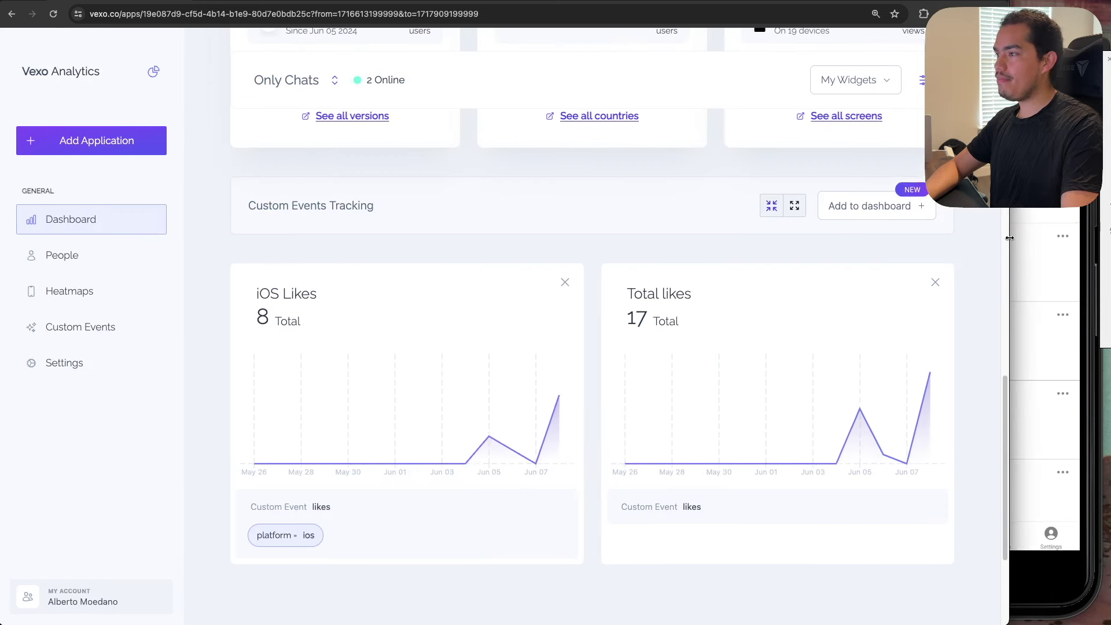
{"action": "left_click", "coordinate": [91, 328]}
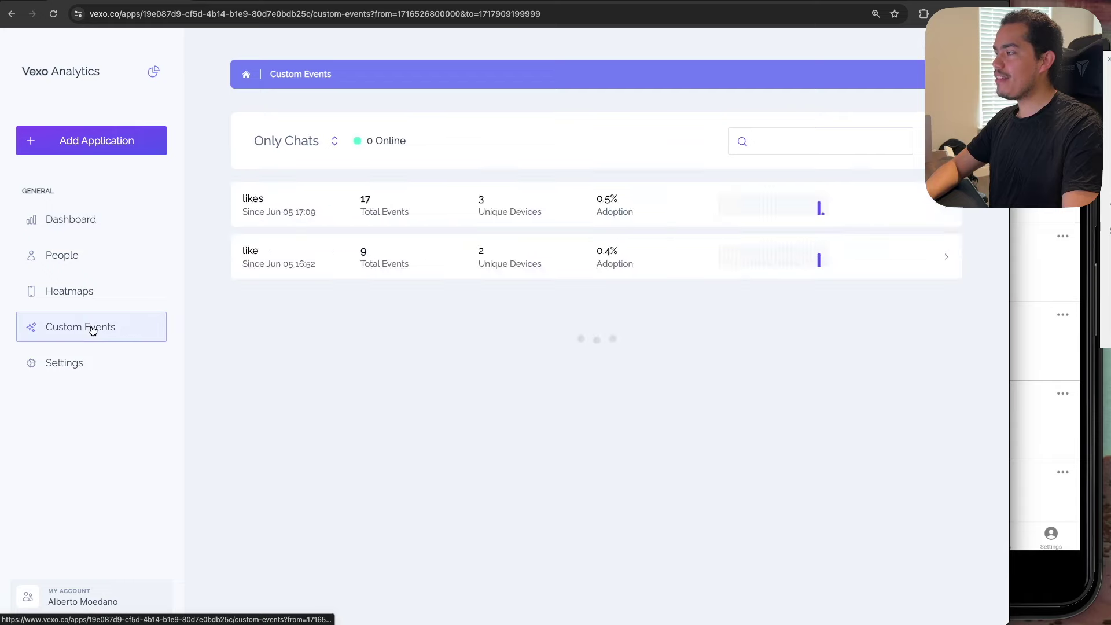
{"action": "left_click", "coordinate": [300, 210]}
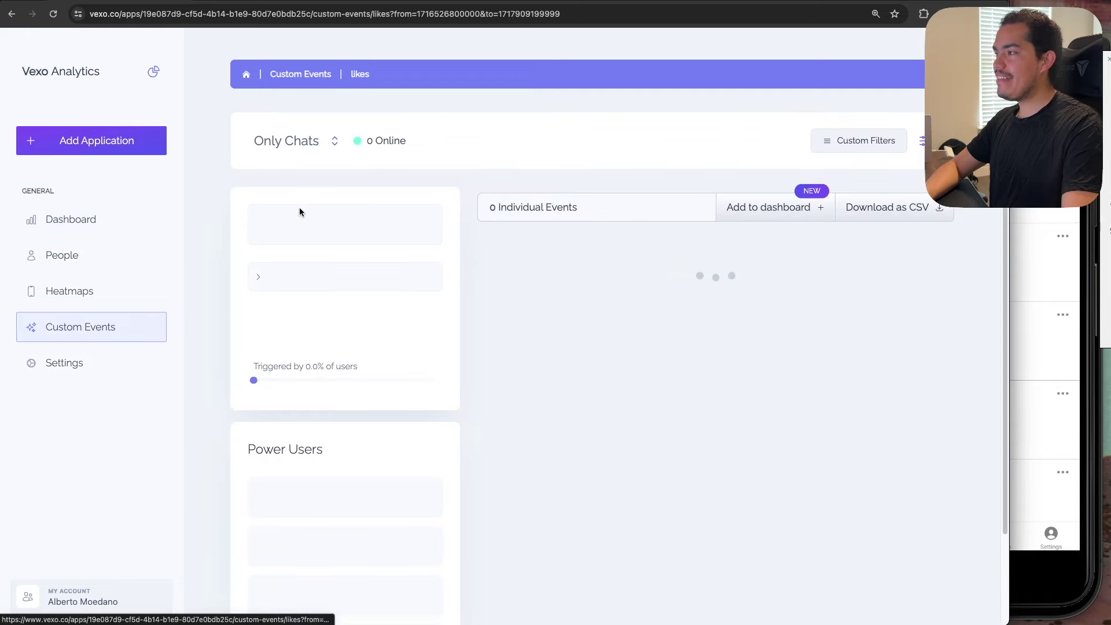
{"action": "scroll", "coordinate": [648, 290], "scroll_direction": "down", "scroll_amount": 1}
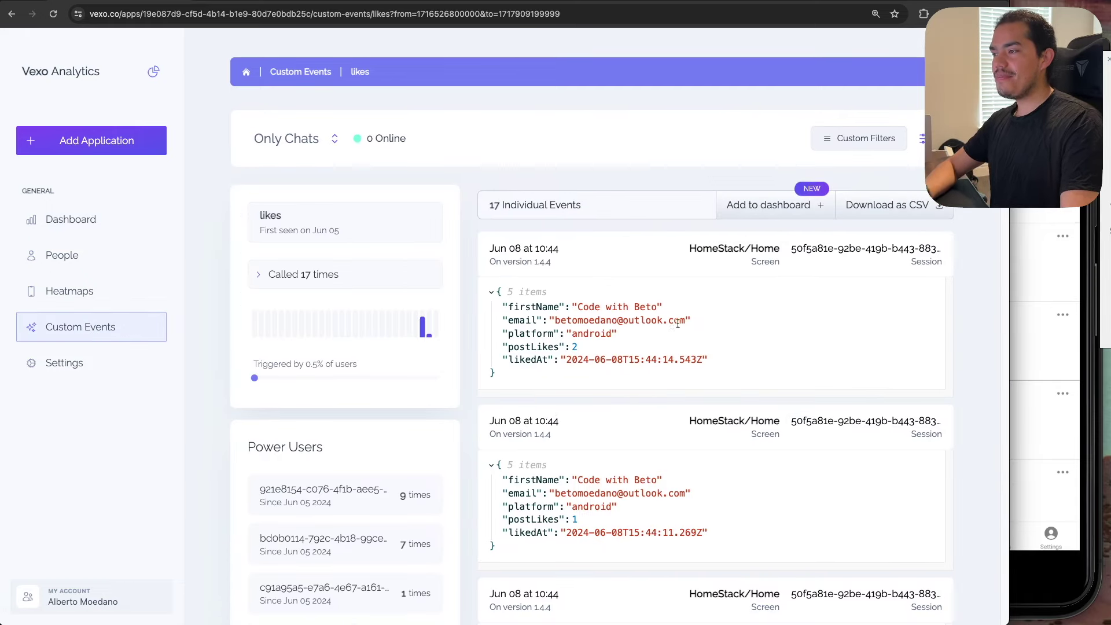
Step: Copy the e-mail value from the newest likes event and narrow the browser window to fit beside the Android emulator
{"action": "left_click_drag", "start_coordinate": [687, 320], "coordinate": [554, 321]}
{"action": "key", "text": "ctrl+c"}
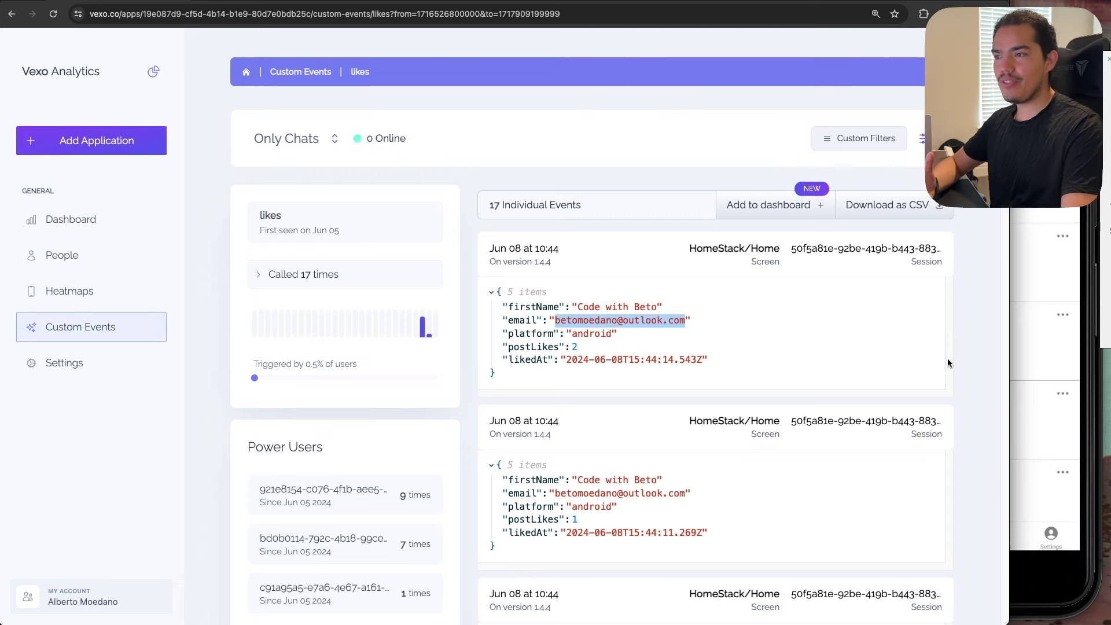
{"action": "left_click_drag", "start_coordinate": [1008, 360], "coordinate": [829, 343]}
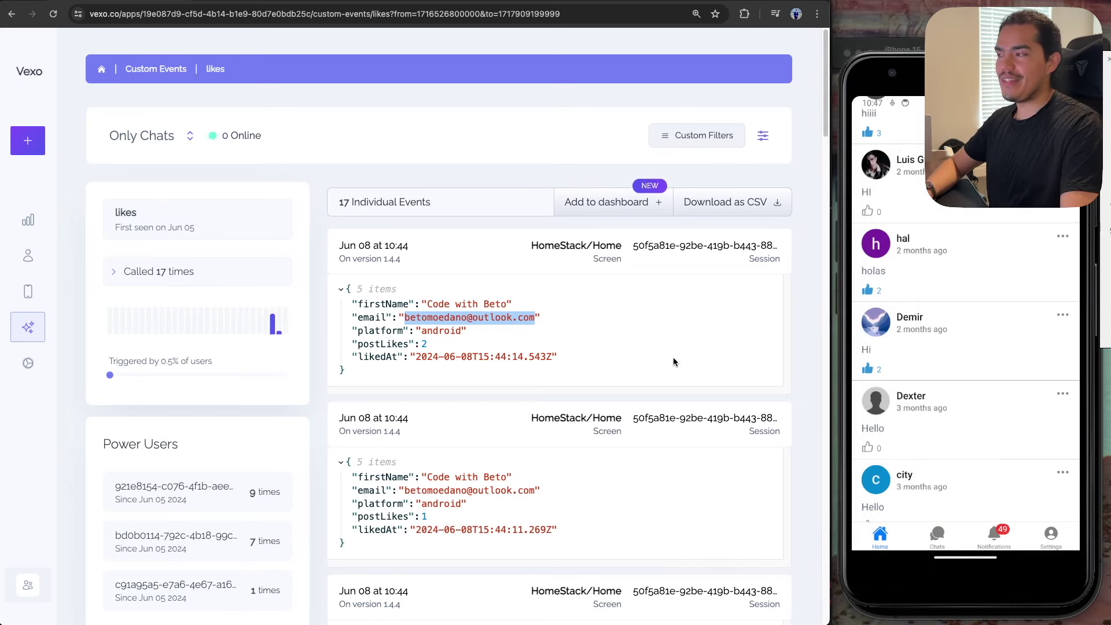
Step: Return to the dashboard and bring its custom event widgets into view
{"action": "left_click", "coordinate": [27, 220]}
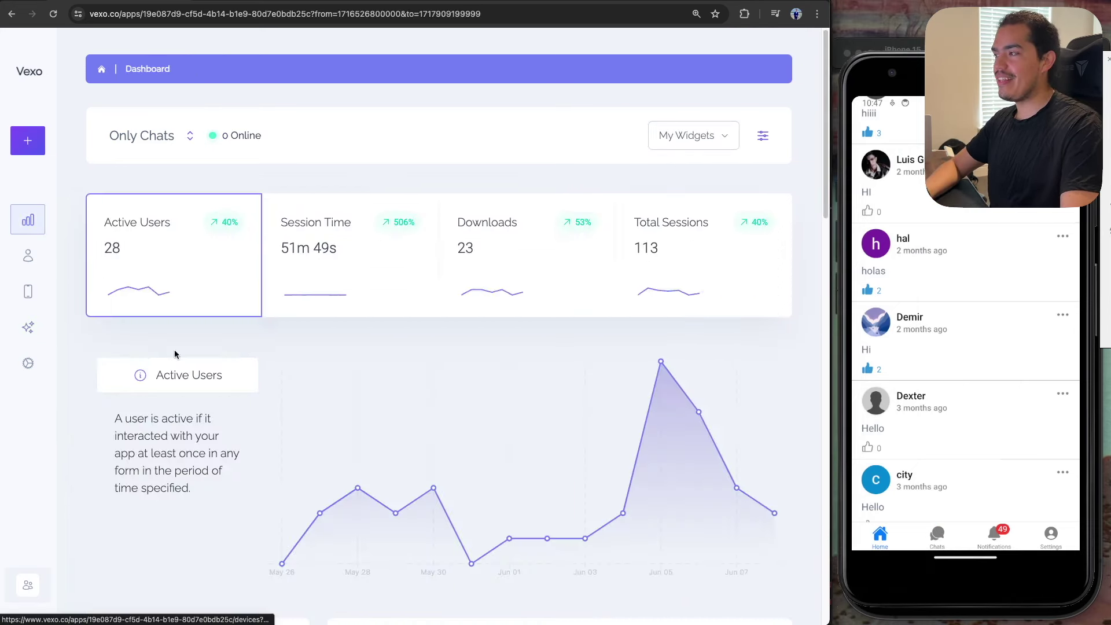
{"action": "scroll", "coordinate": [320, 401], "scroll_direction": "down", "scroll_amount": 5}
{"action": "scroll", "coordinate": [321, 400], "scroll_direction": "down", "scroll_amount": 10}
{"action": "scroll", "coordinate": [521, 385], "scroll_direction": "up", "scroll_amount": 2}
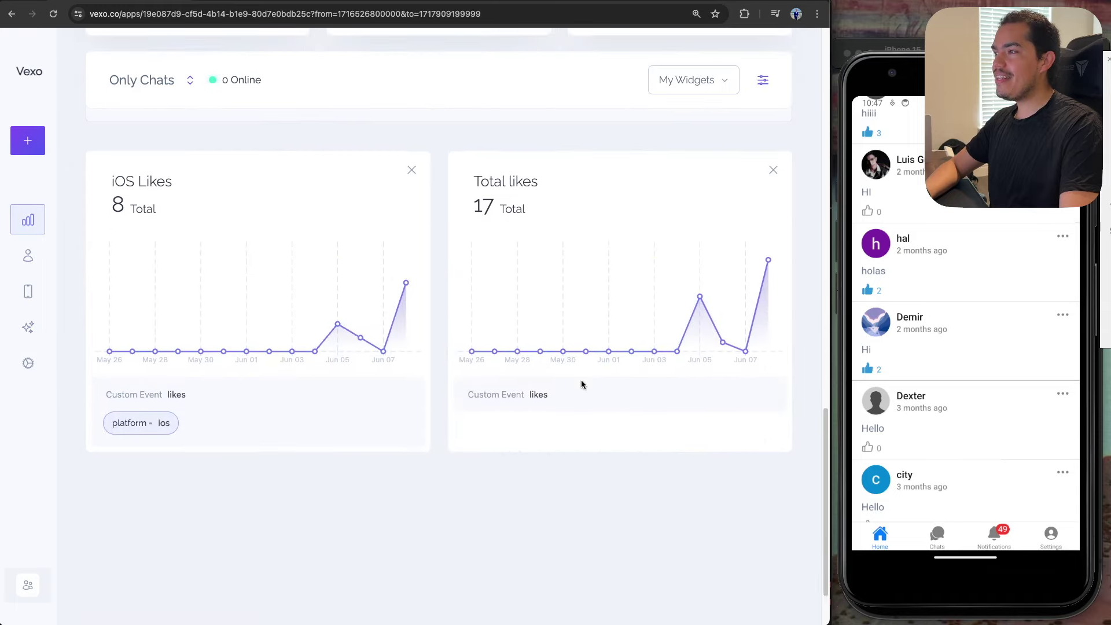
Step: Start a new custom event widget and name it "Likes by" followed by the copied e-mail address
{"action": "left_click", "coordinate": [707, 115]}
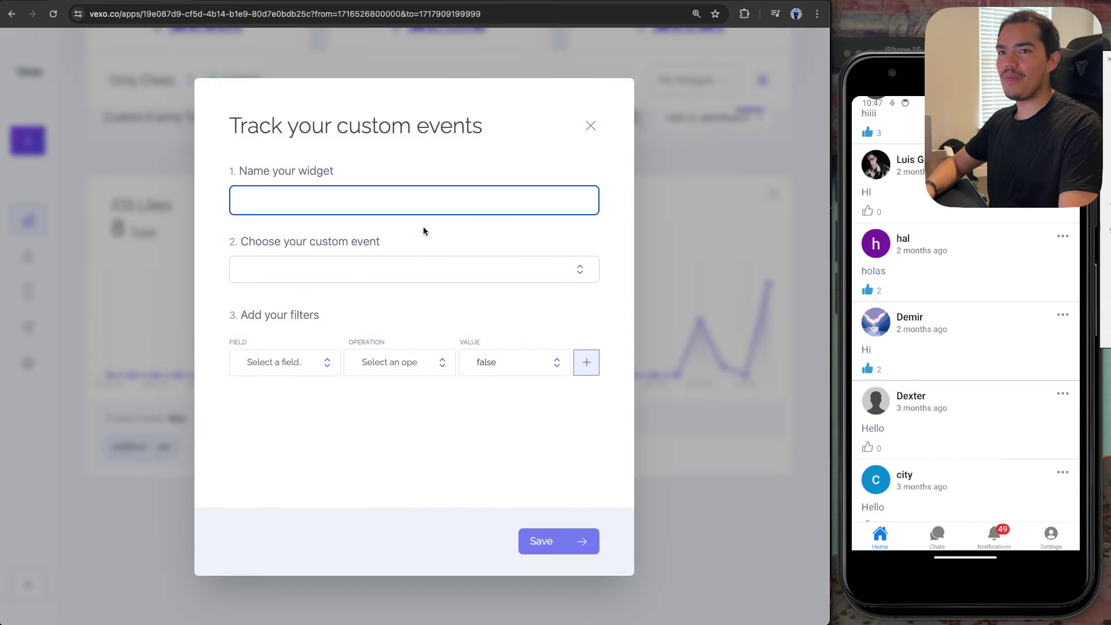
{"action": "type", "text": "Usal"}
{"action": "key", "text": "BackSpace"}
{"action": "key", "text": "BackSpace"}
{"action": "key", "text": "BackSpace"}
{"action": "key", "text": "BackSpace"}
{"action": "type", "text": "Likes by "}
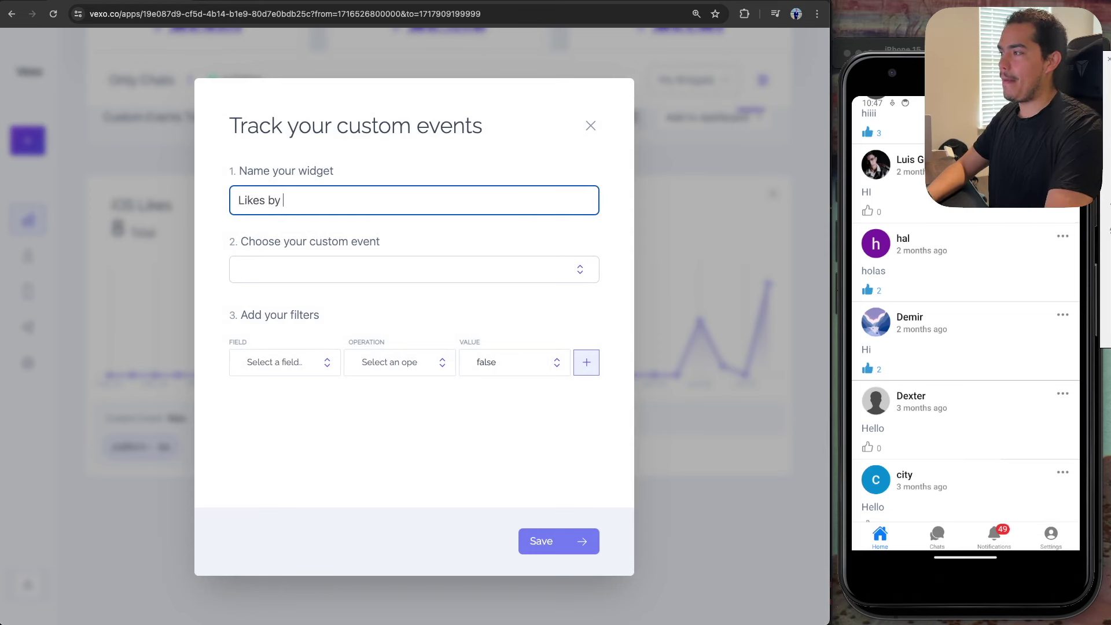
{"action": "type", "text": "Beto"}
{"action": "key", "text": "BackSpace"}
{"action": "key", "text": "BackSpace"}
{"action": "key", "text": "BackSpace"}
{"action": "key", "text": "BackSpace"}
{"action": "key", "text": "ctrl+v"}
{"action": "left_click_drag", "start_coordinate": [453, 201], "coordinate": [265, 201]}
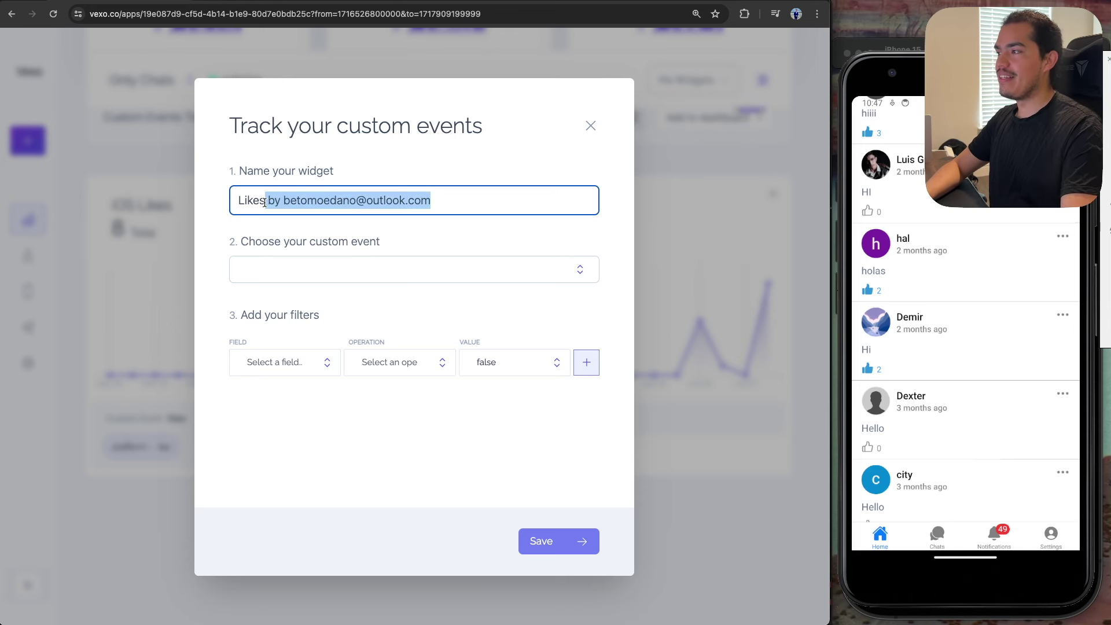
Step: Track the likes event with a filter where email is the copied address, save the widget and highlight its title
{"action": "left_click", "coordinate": [319, 267]}
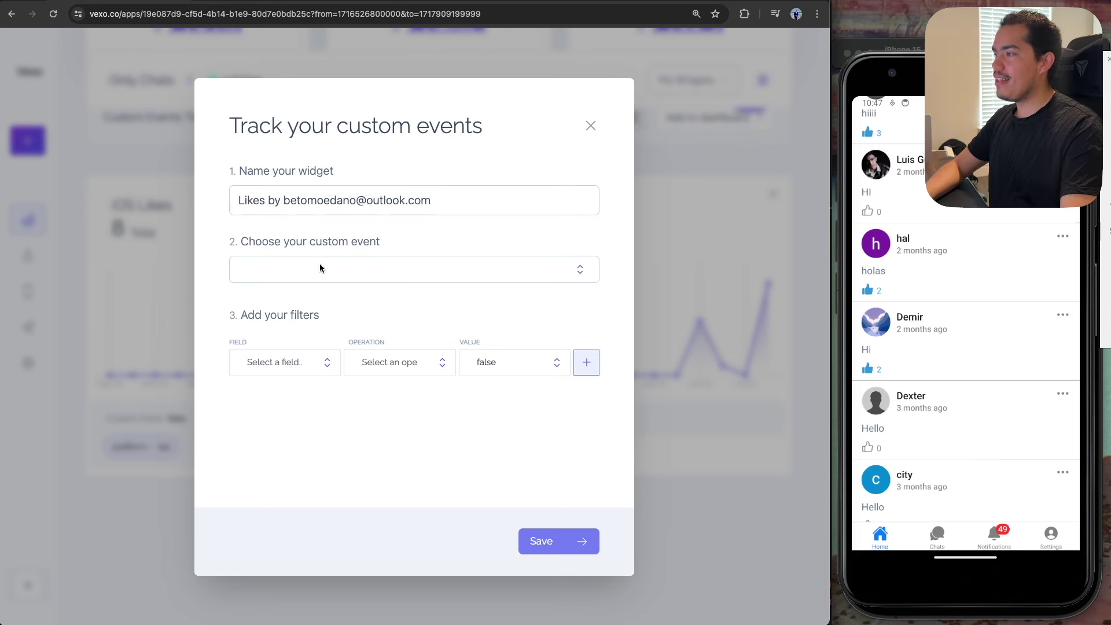
{"action": "left_click", "coordinate": [591, 272]}
{"action": "left_click", "coordinate": [283, 354]}
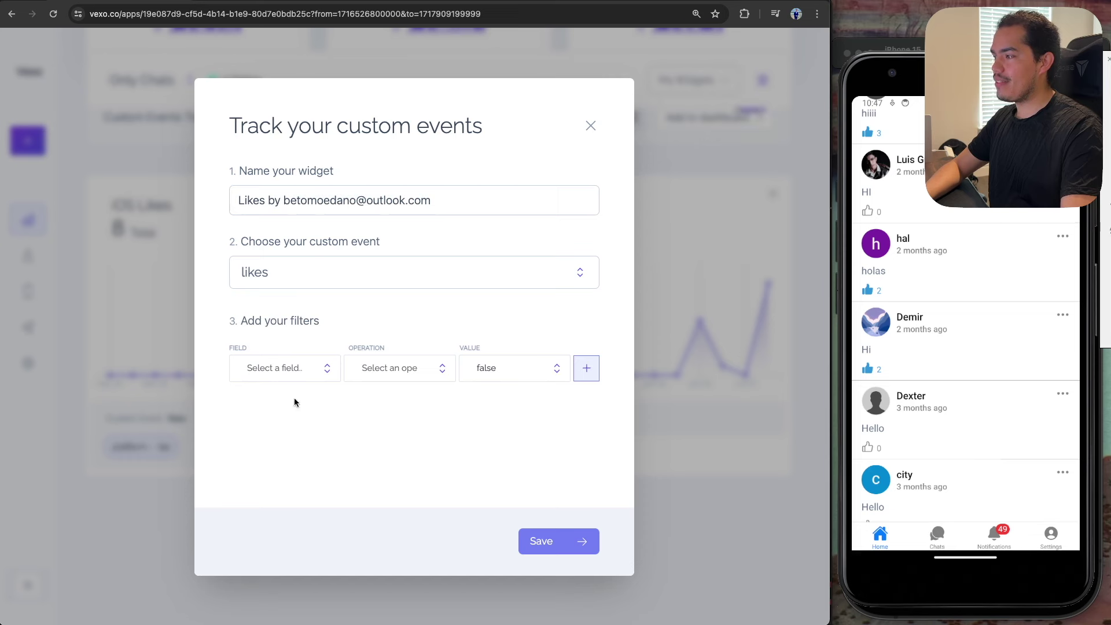
{"action": "left_click", "coordinate": [313, 380]}
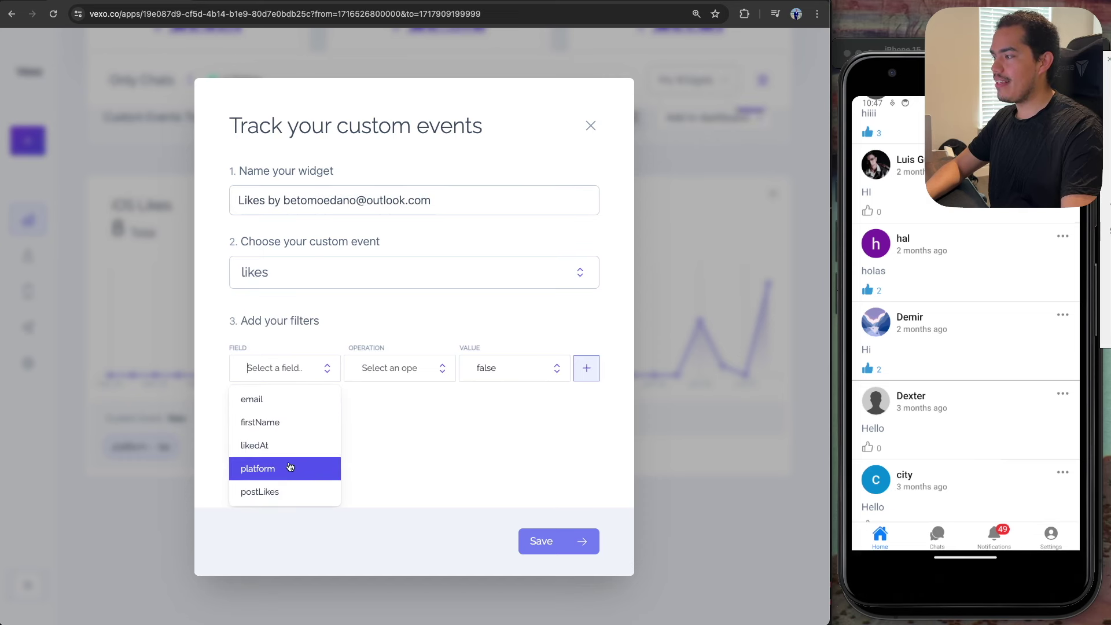
{"action": "left_click", "coordinate": [272, 407]}
{"action": "left_click", "coordinate": [443, 372]}
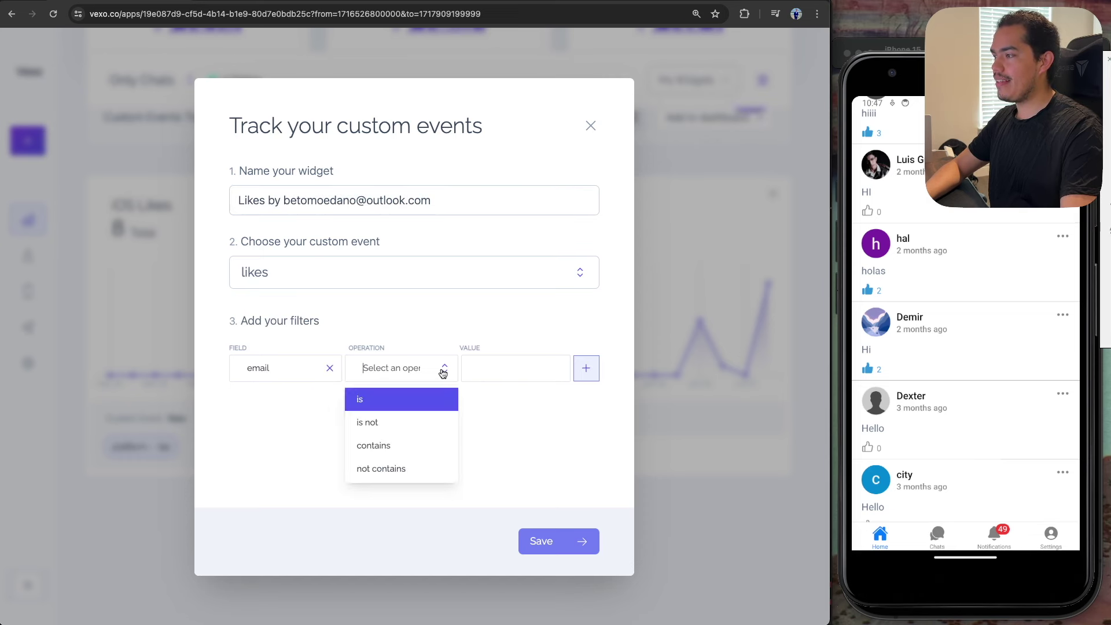
{"action": "left_click", "coordinate": [406, 403]}
{"action": "key", "text": "super+v"}
{"action": "left_click", "coordinate": [504, 371]}
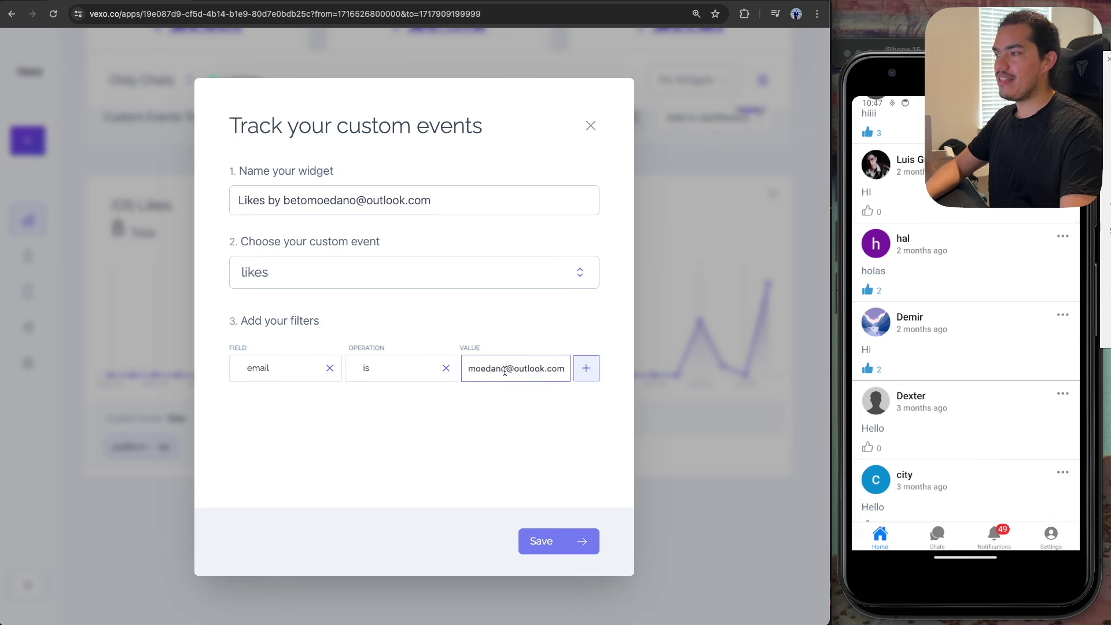
{"action": "left_click", "coordinate": [586, 368]}
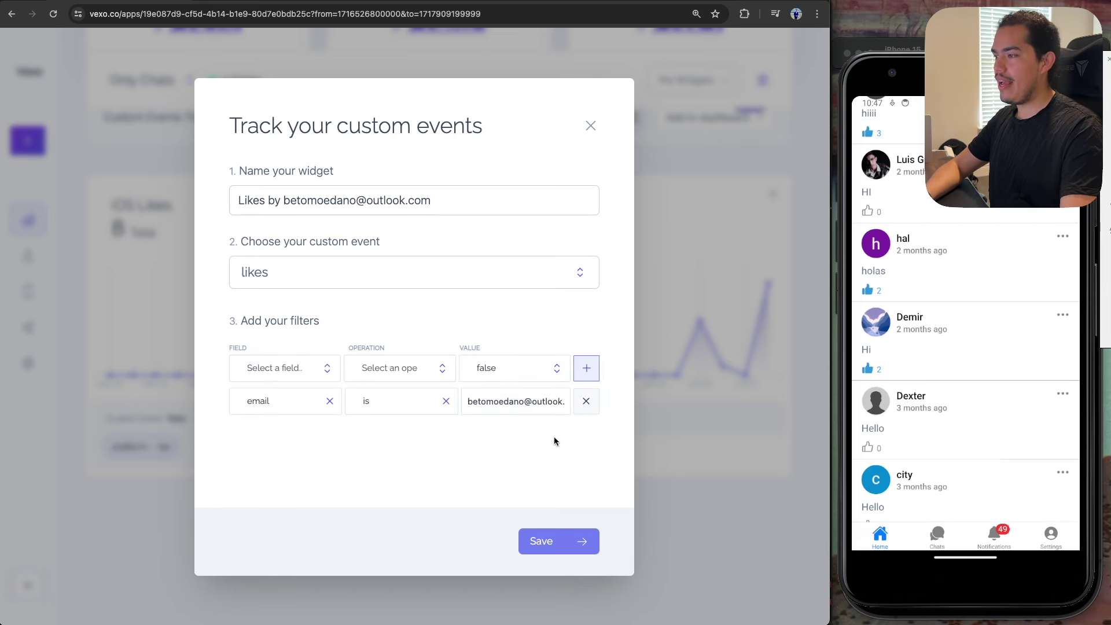
{"action": "left_click", "coordinate": [542, 541]}
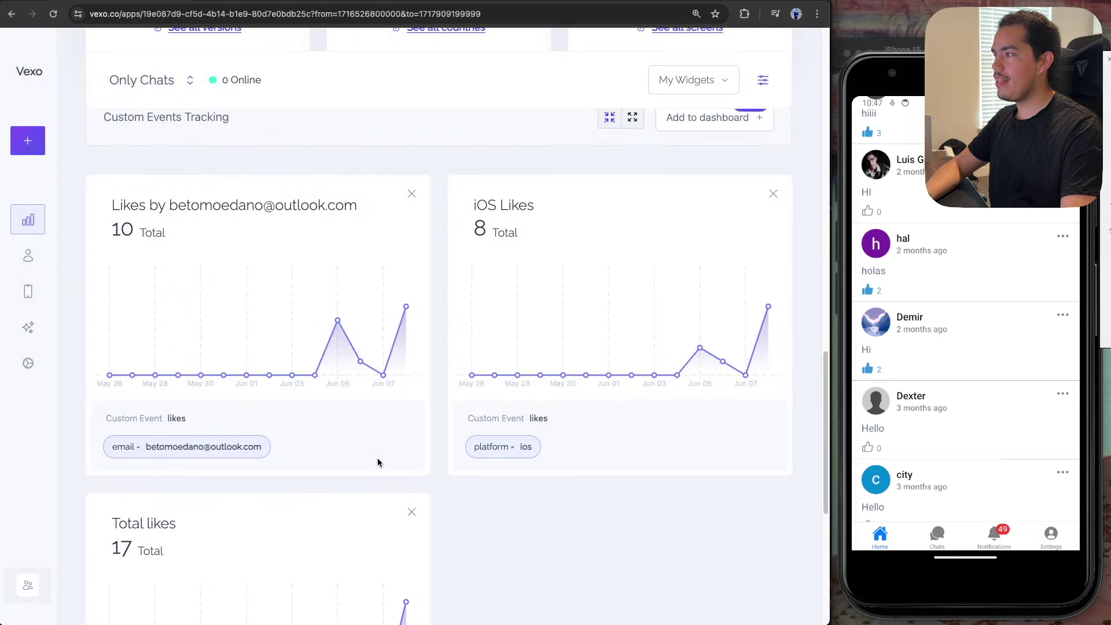
{"action": "left_click_drag", "start_coordinate": [120, 205], "coordinate": [306, 201]}
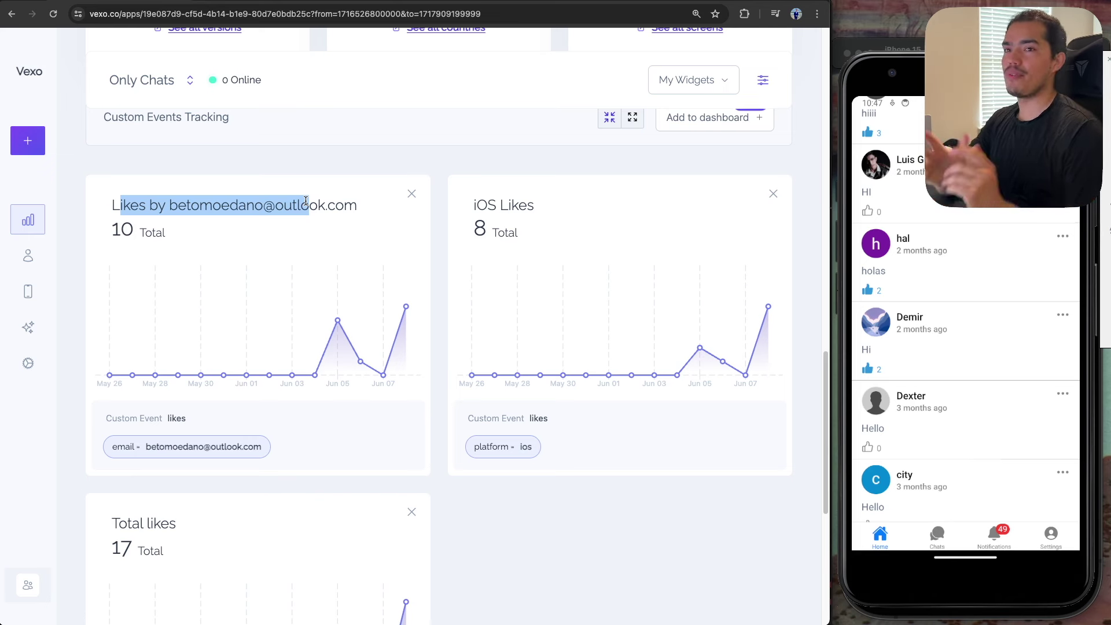
{"action": "left_click", "coordinate": [429, 169]}
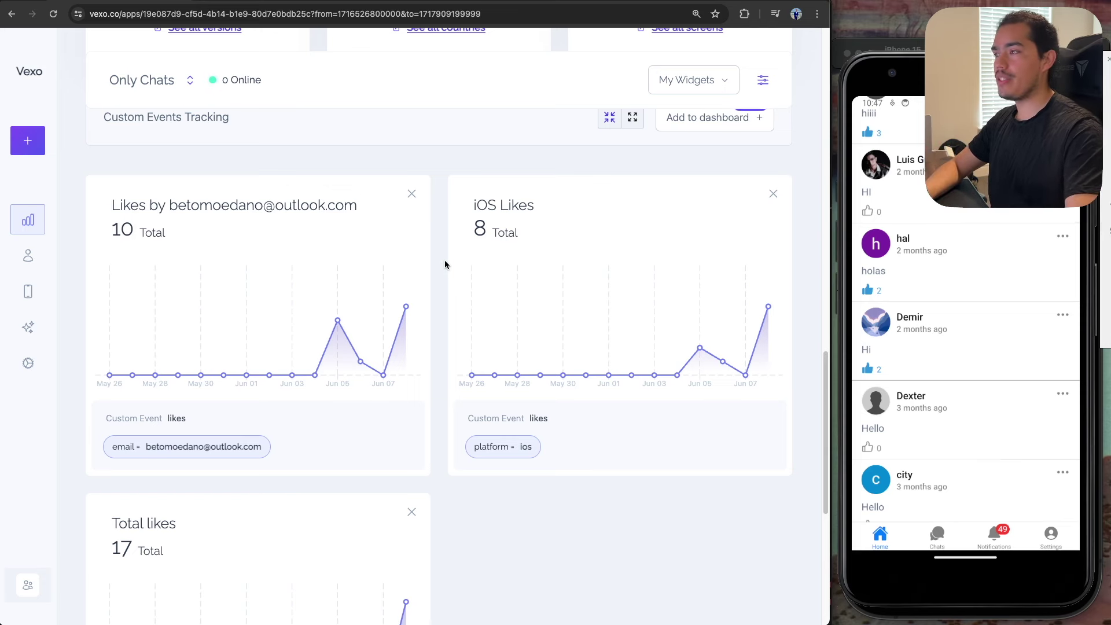
Step: Start another custom event widget for the likes event, named "Likes without" followed by the copied e-mail address
{"action": "scroll", "coordinate": [677, 163], "scroll_direction": "up", "scroll_amount": 1}
{"action": "left_click", "coordinate": [677, 139]}
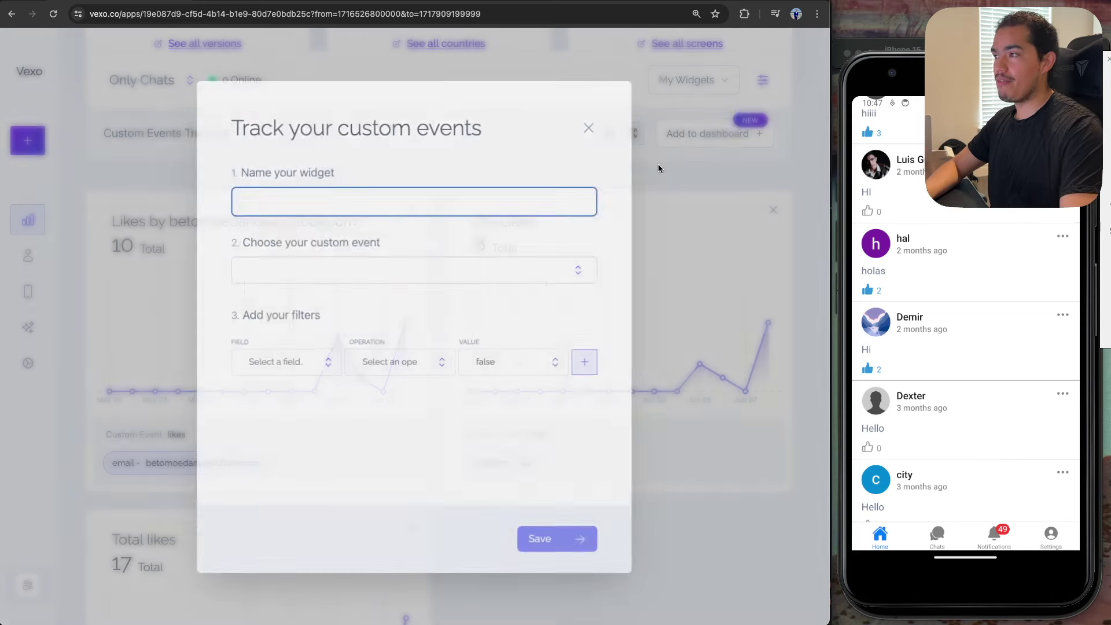
{"action": "type", "text": "Likes without"}
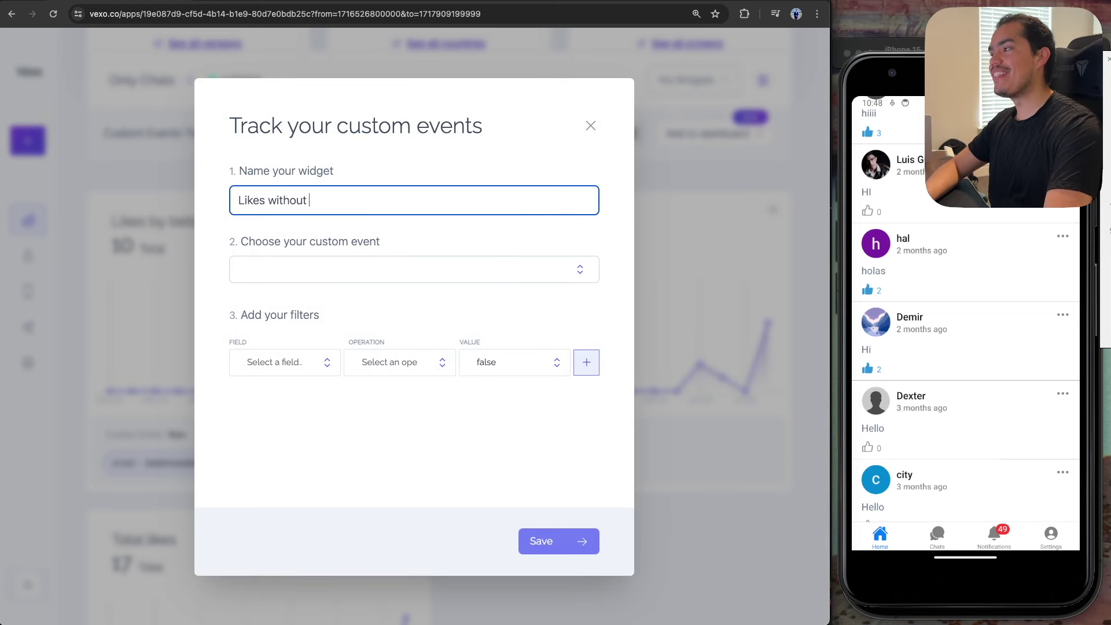
{"action": "key", "text": "super+v"}
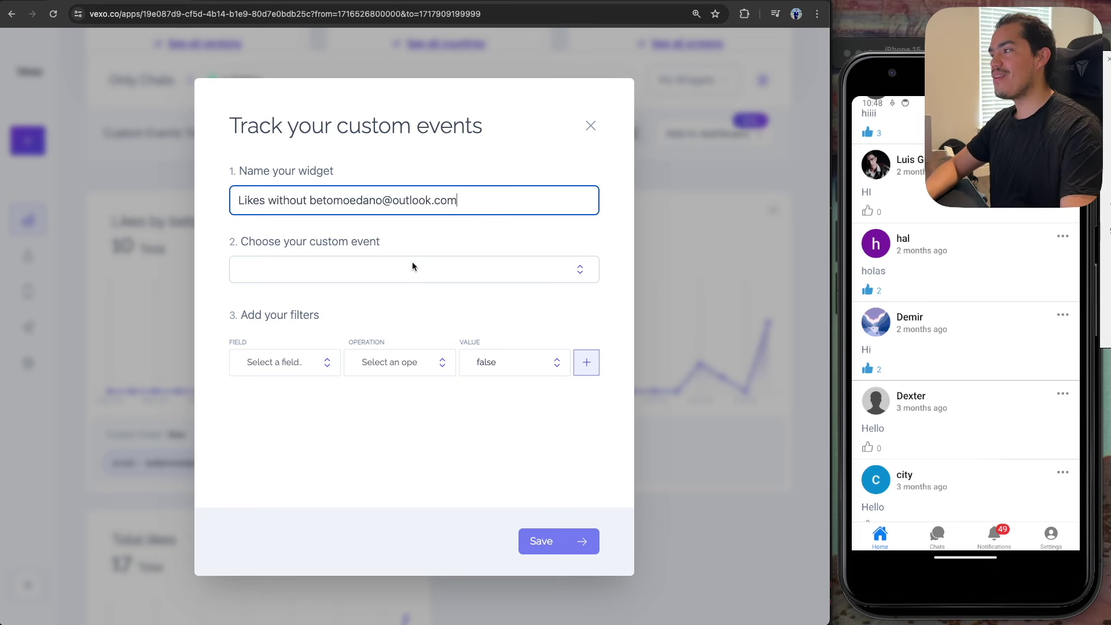
{"action": "left_click", "coordinate": [543, 272]}
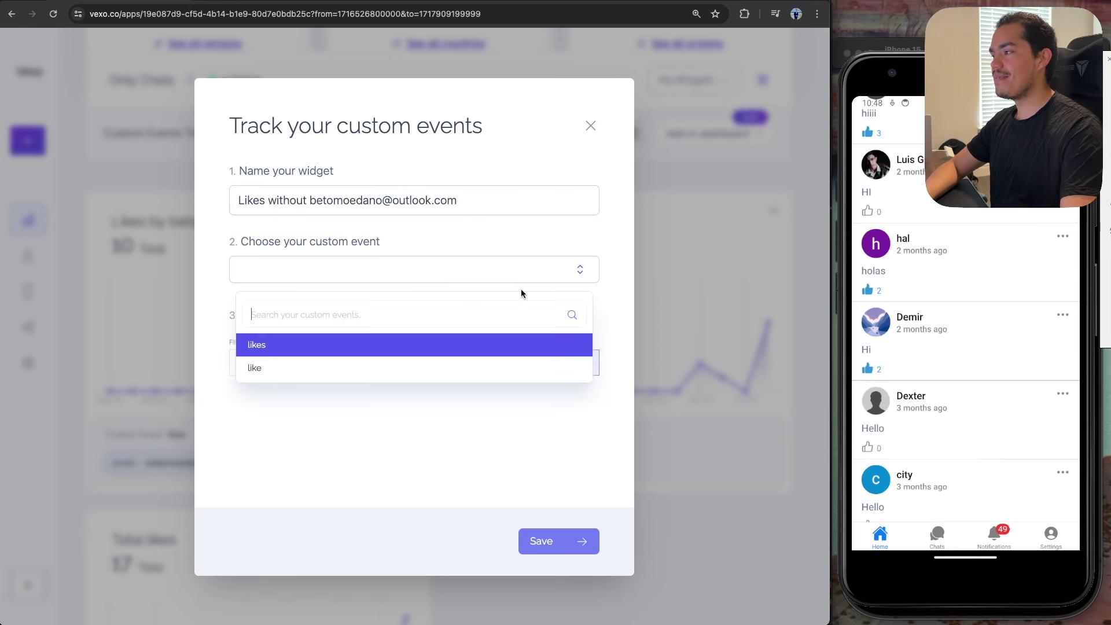
{"action": "left_click", "coordinate": [267, 346]}
Step: Add a filter where email is not the copied address, and save the widget
{"action": "left_click", "coordinate": [325, 375]}
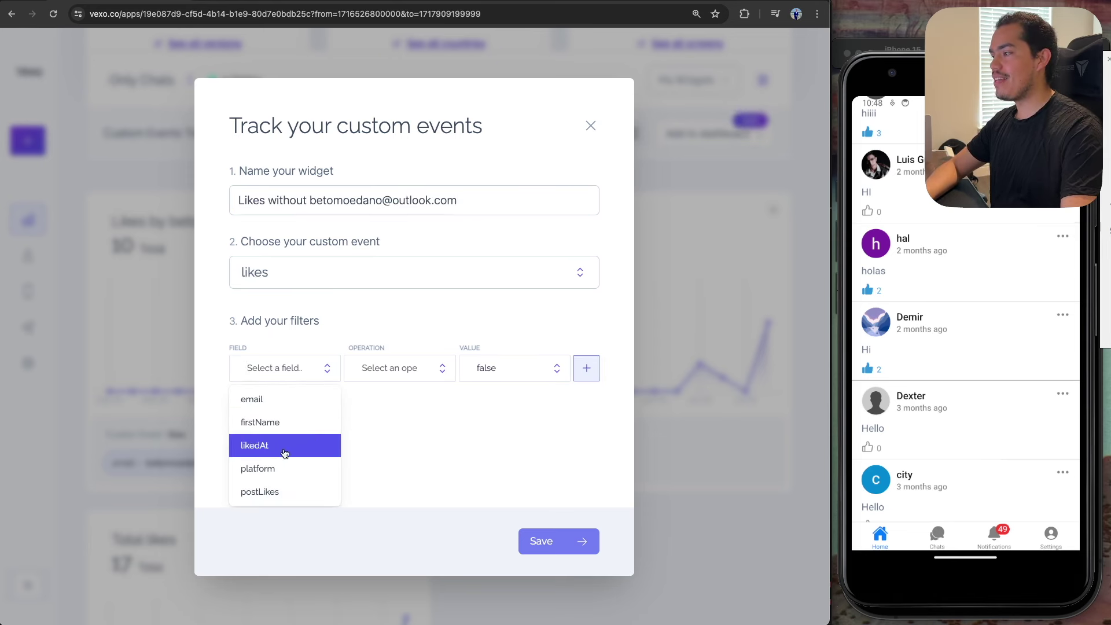
{"action": "left_click", "coordinate": [264, 399]}
{"action": "left_click", "coordinate": [435, 370]}
{"action": "left_click", "coordinate": [382, 424]}
{"action": "left_click", "coordinate": [498, 374]}
{"action": "left_click", "coordinate": [586, 369]}
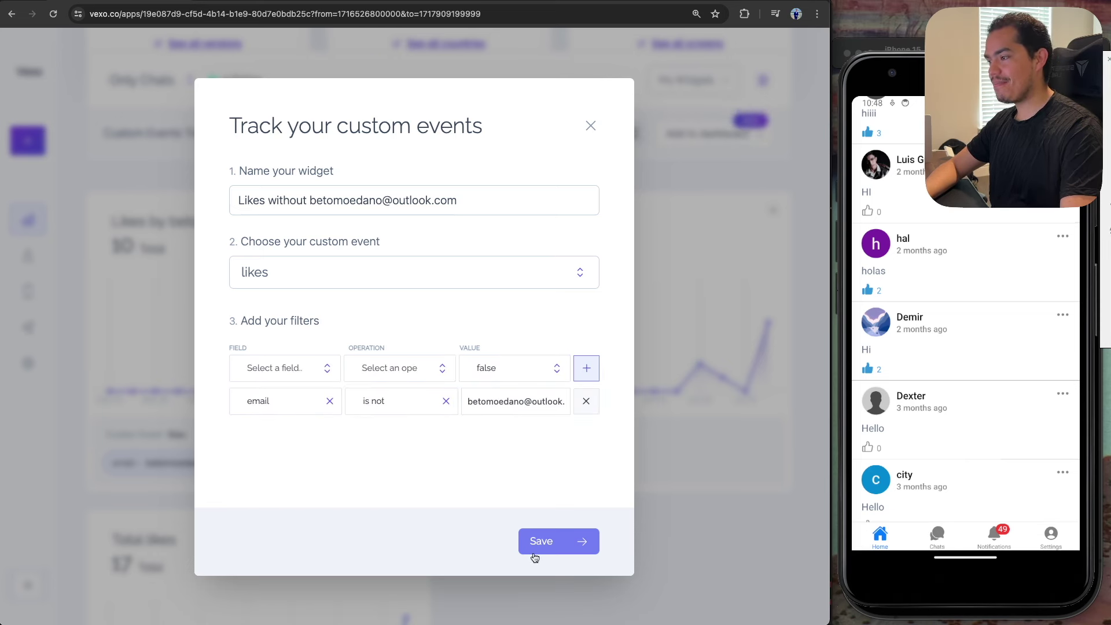
{"action": "left_click", "coordinate": [535, 547]}
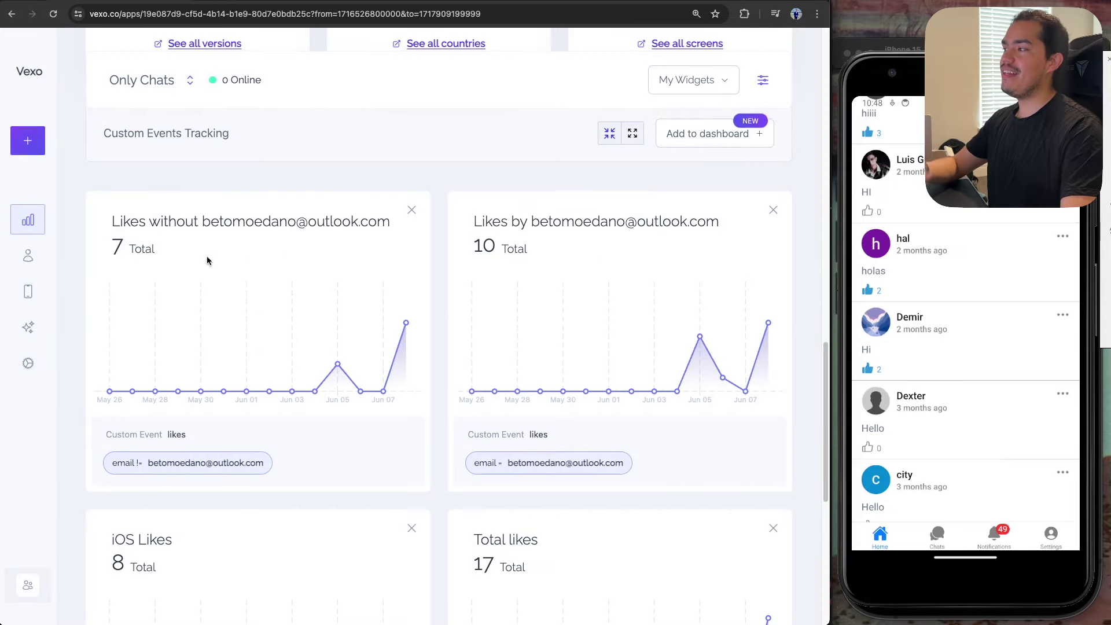
Step: Check the title and total of the widget that excludes the e-mail address
{"action": "double_click", "coordinate": [140, 226]}
{"action": "double_click", "coordinate": [261, 222]}
{"action": "left_click_drag", "start_coordinate": [101, 249], "coordinate": [128, 243]}
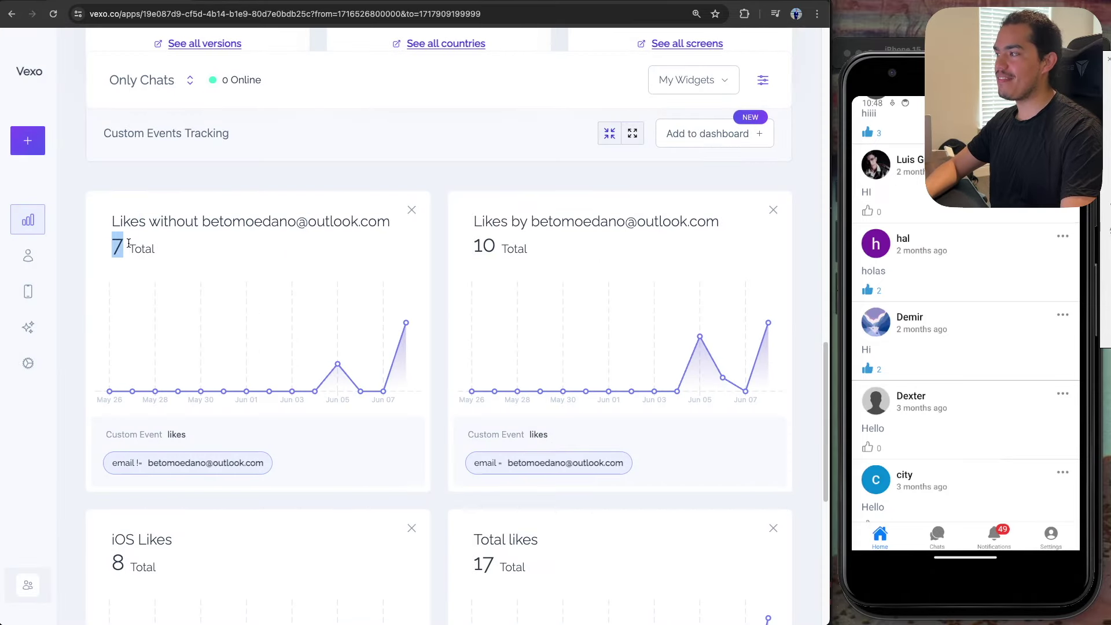
Step: Remove the two e-mail-filtered likes widgets from the dashboard
{"action": "left_click", "coordinate": [410, 212]}
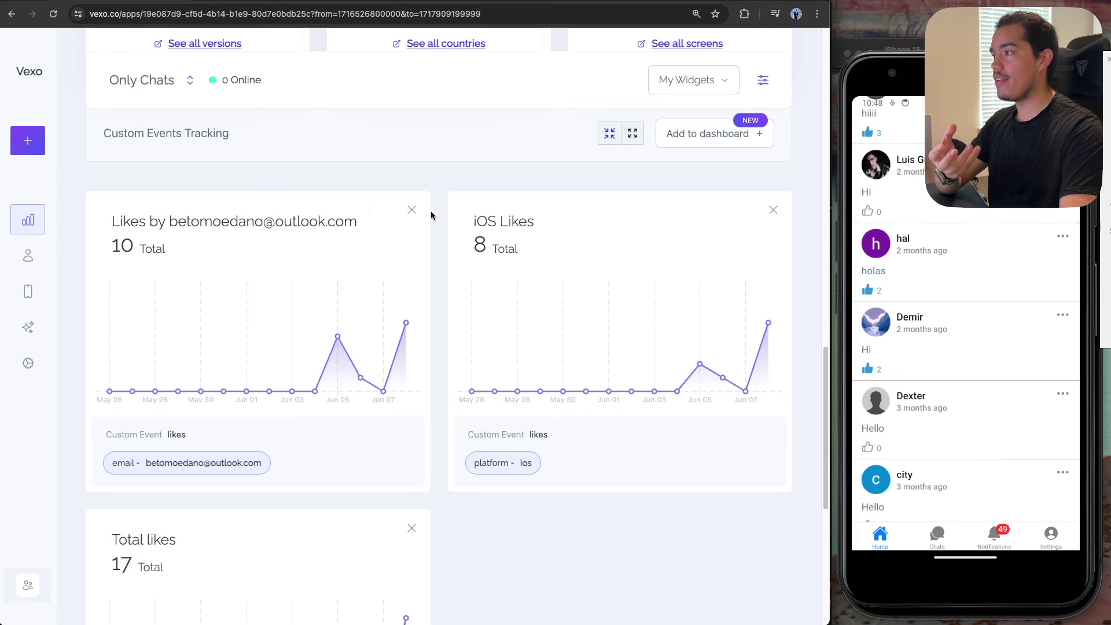
{"action": "left_click", "coordinate": [411, 210]}
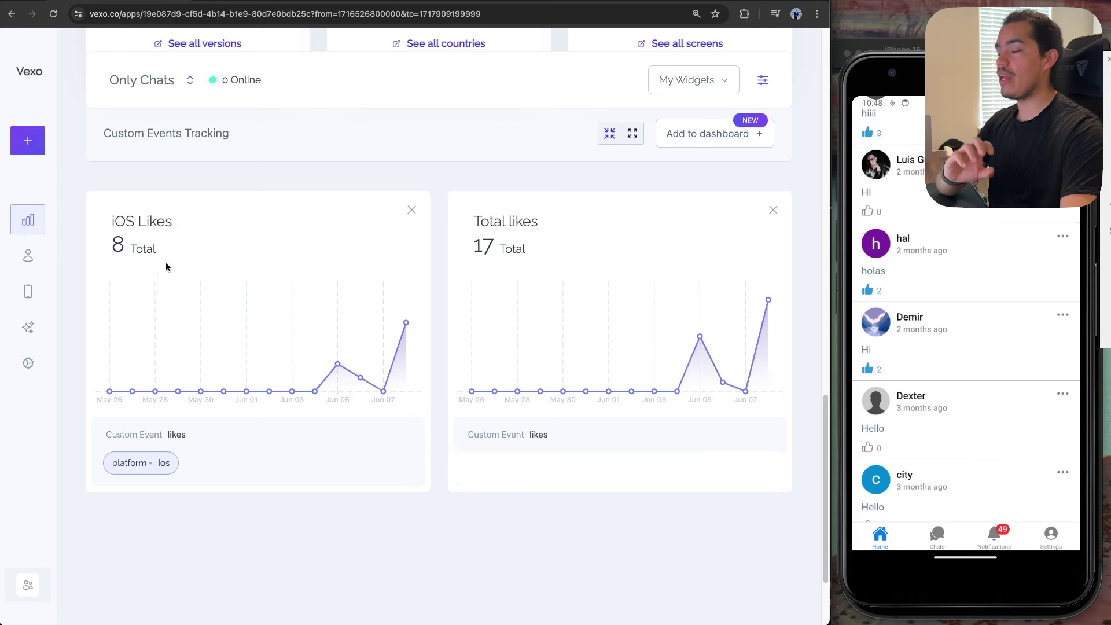
Step: Start a new custom event widget named Android likes that tracks the likes event
{"action": "left_click", "coordinate": [717, 142]}
{"action": "type", "text": "Android likes"}
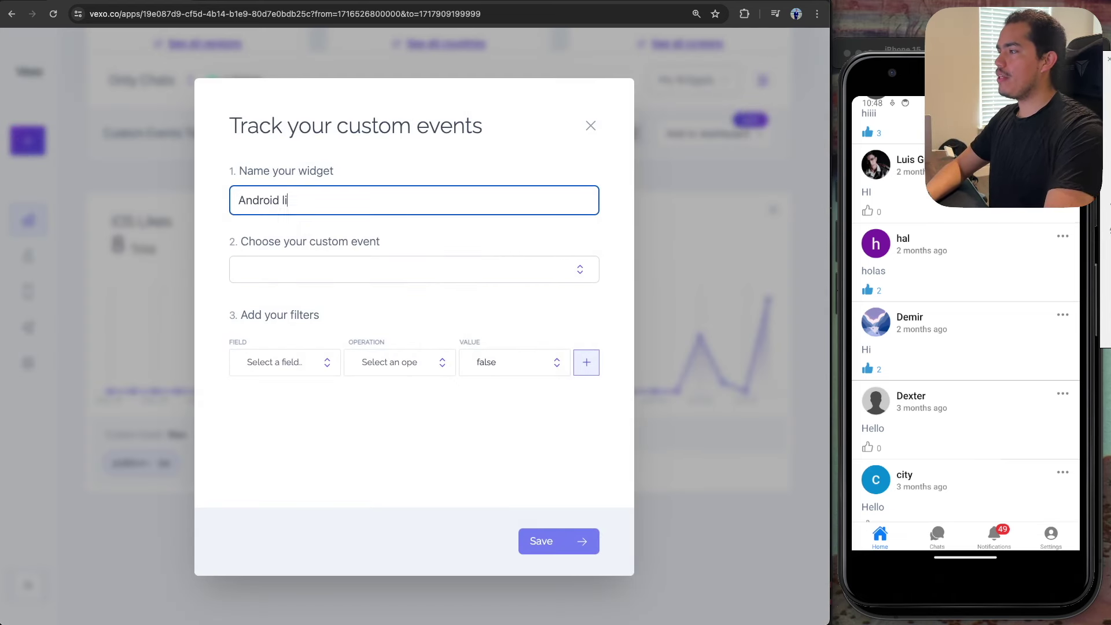
{"action": "left_click", "coordinate": [575, 270]}
{"action": "left_click", "coordinate": [272, 347]}
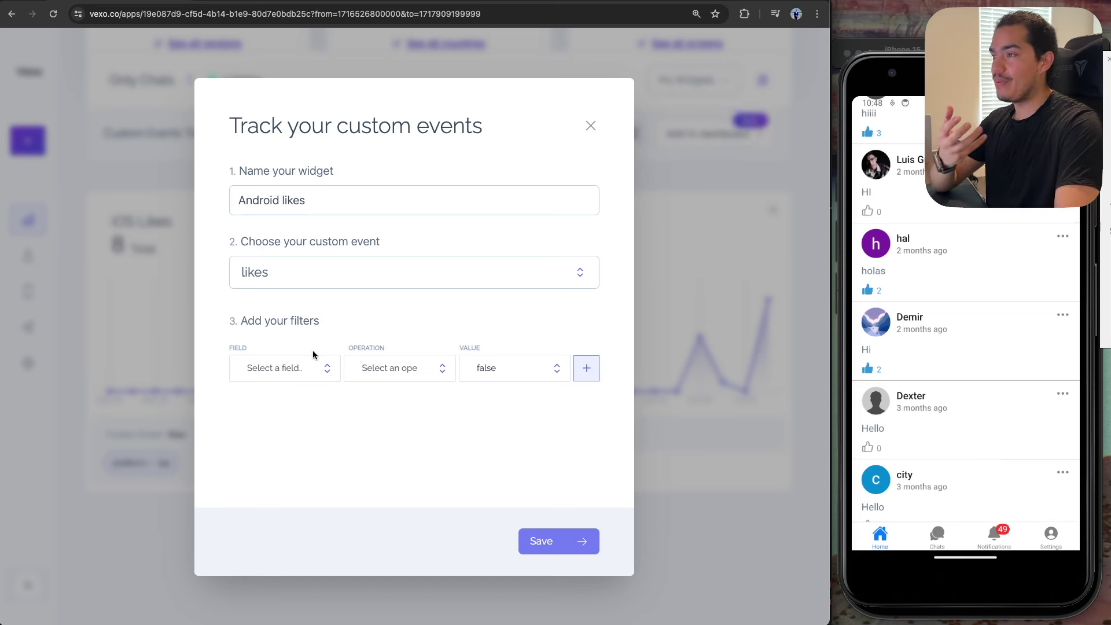
Step: Add the filter platform is android to the Android likes widget and save it
{"action": "left_click", "coordinate": [329, 371]}
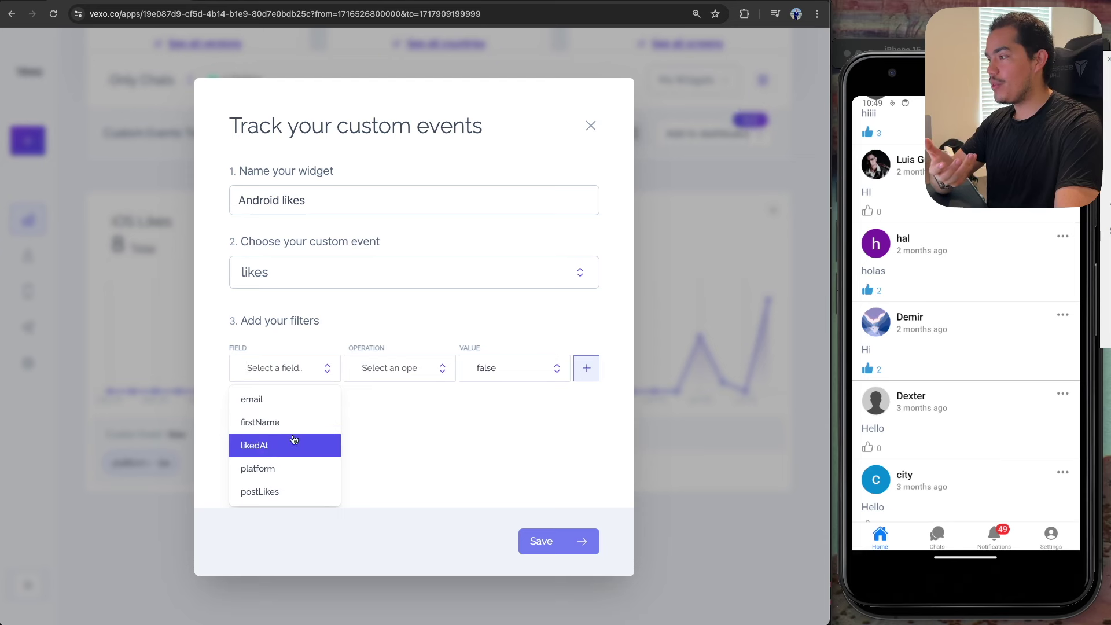
{"action": "left_click", "coordinate": [271, 467]}
{"action": "left_click", "coordinate": [434, 373]}
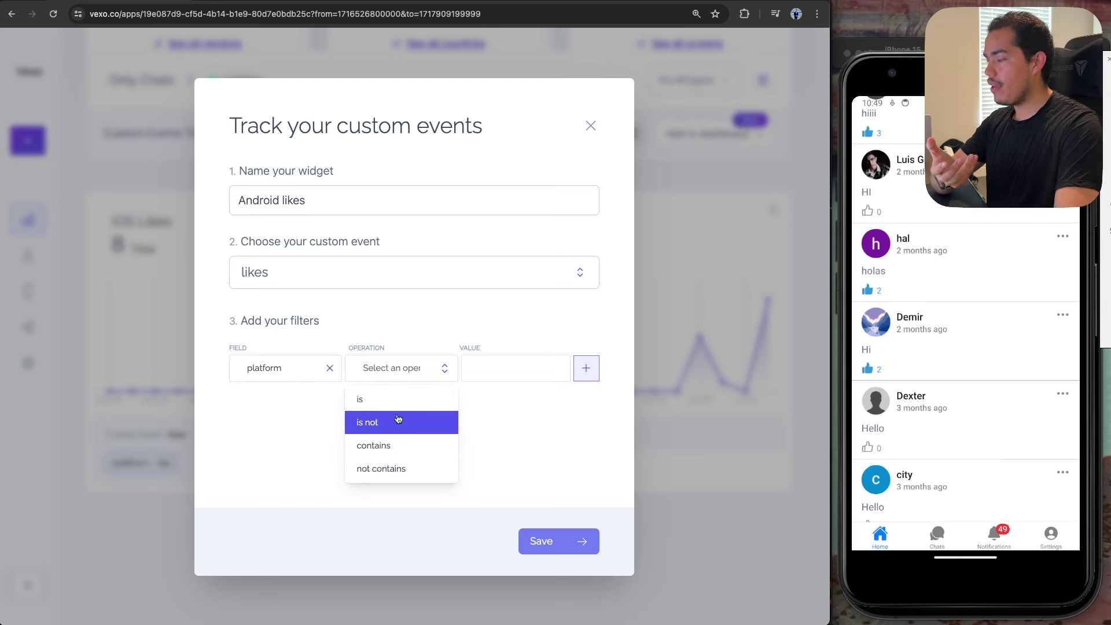
{"action": "left_click", "coordinate": [397, 424]}
{"action": "left_click", "coordinate": [502, 374]}
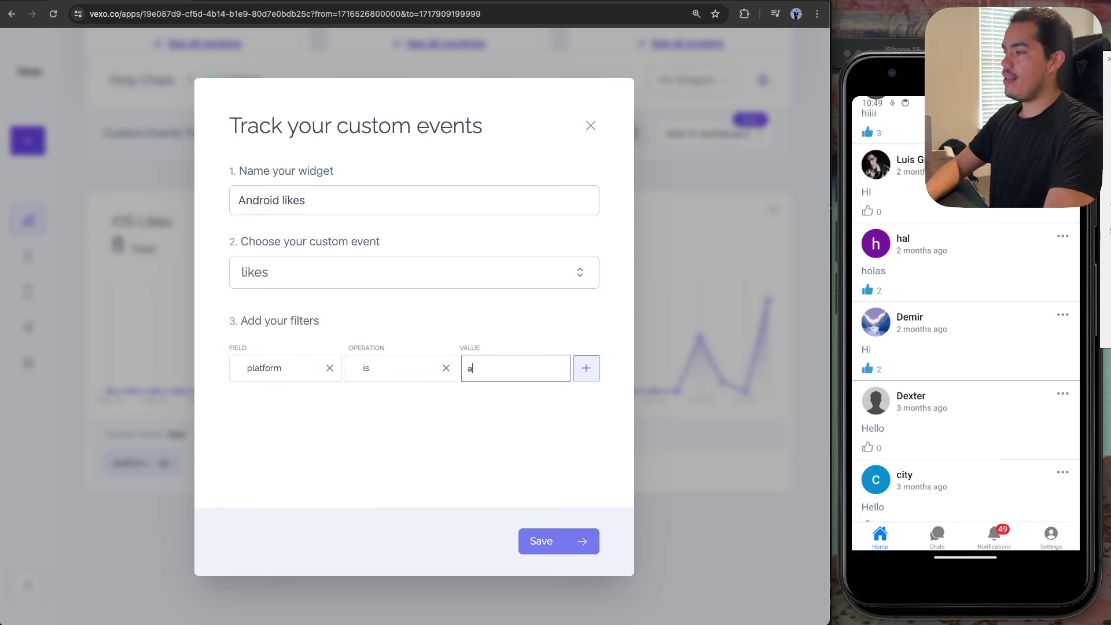
{"action": "type", "text": "android"}
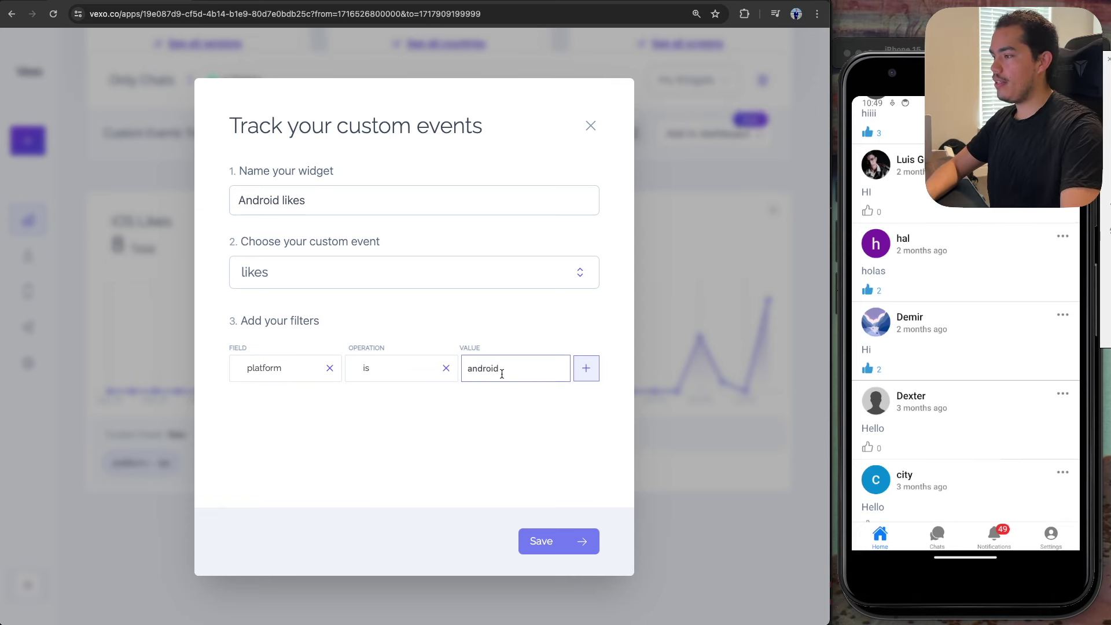
{"action": "left_click", "coordinate": [585, 368]}
{"action": "left_click", "coordinate": [546, 541]}
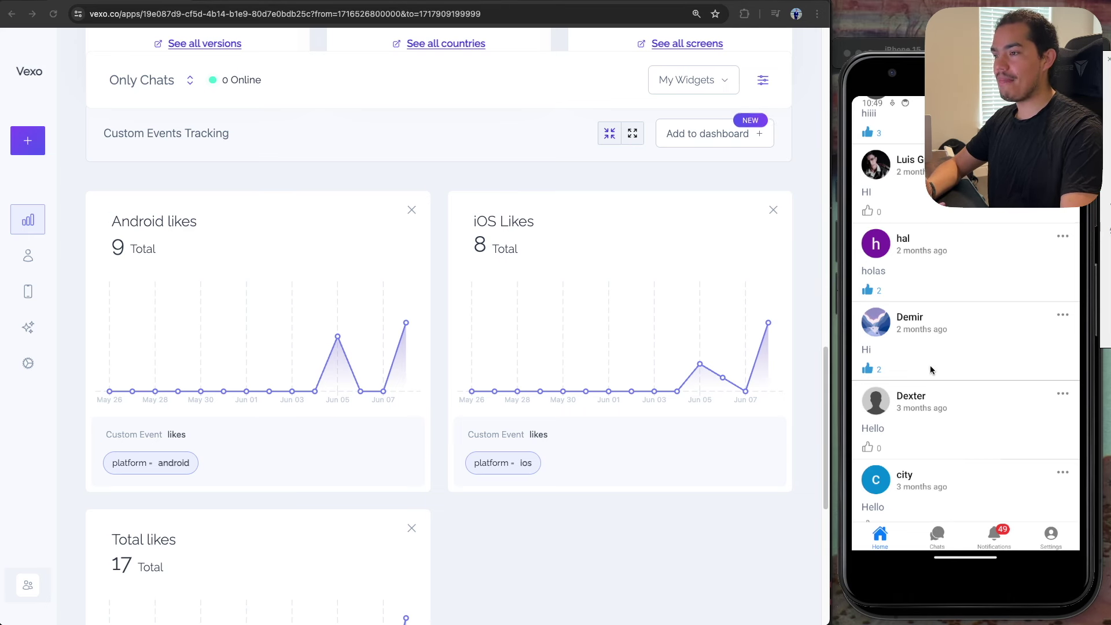
Step: In the Android emulator, like the "Hlo" post with emojis, and check the Android likes widget's total in the browser
{"action": "scroll", "coordinate": [936, 352], "scroll_direction": "down", "scroll_amount": 5}
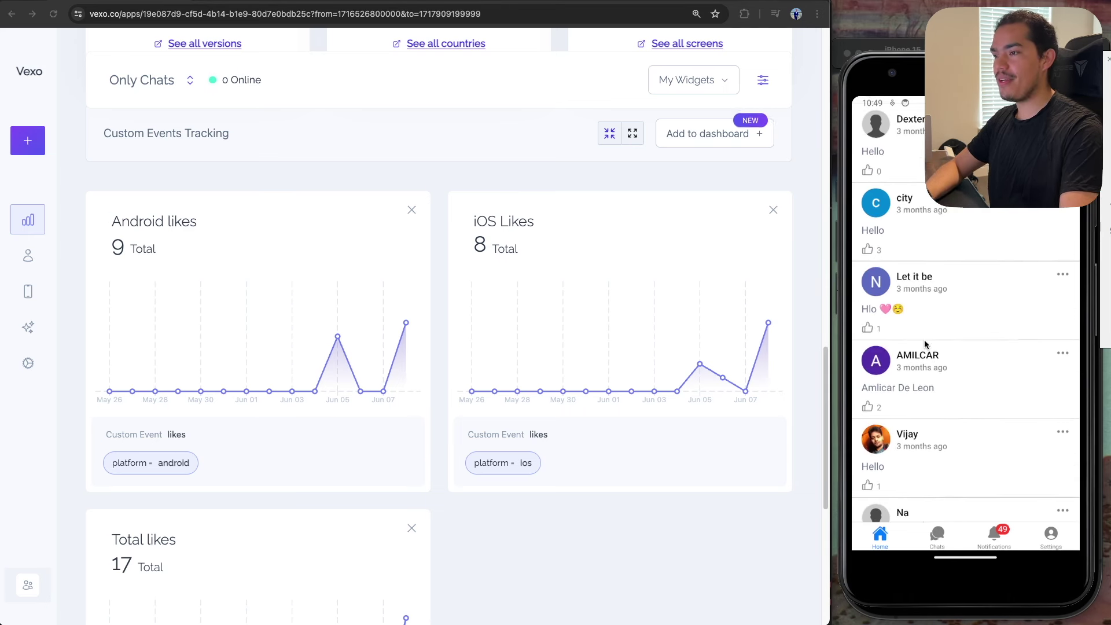
{"action": "left_click", "coordinate": [868, 329]}
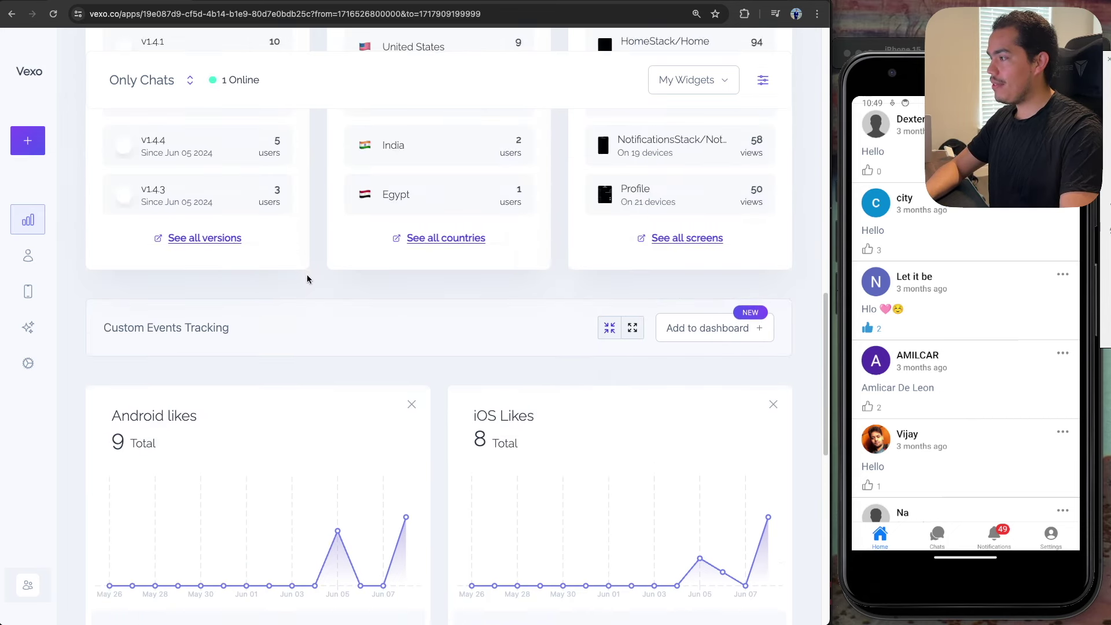
{"action": "left_click_drag", "start_coordinate": [111, 331], "coordinate": [140, 334]}
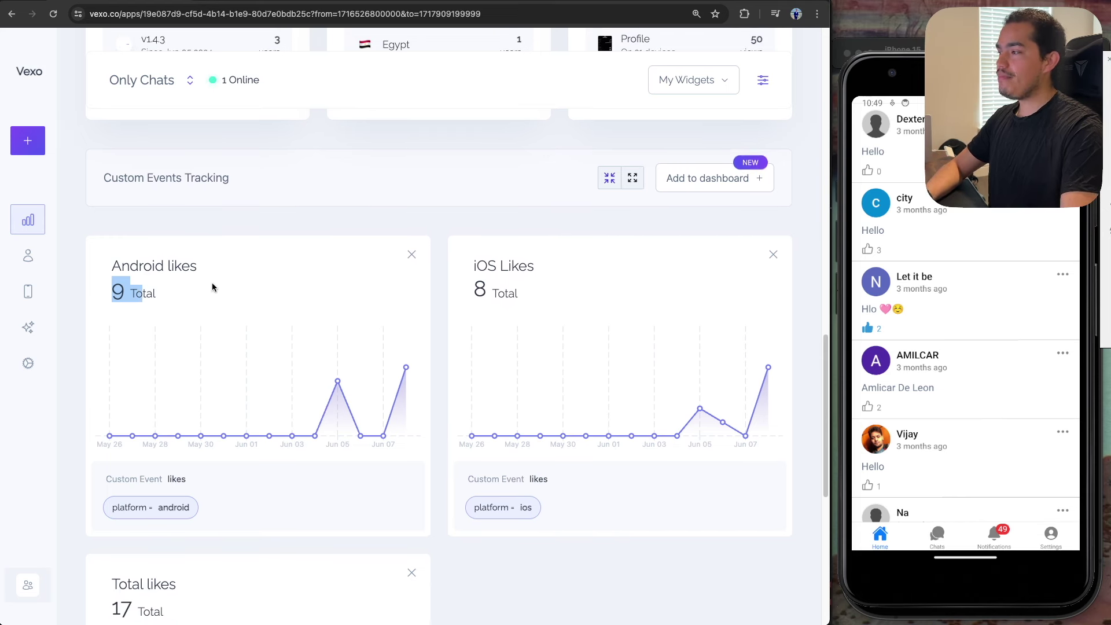
{"action": "left_click", "coordinate": [311, 230]}
{"action": "scroll", "coordinate": [316, 234], "scroll_direction": "down", "scroll_amount": 2}
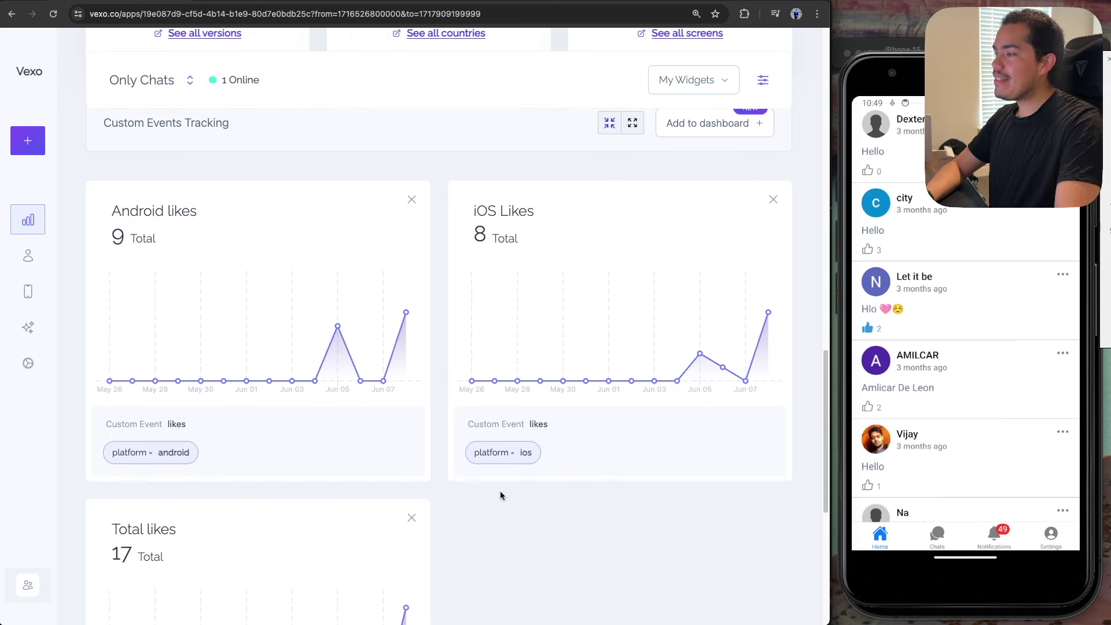
Step: Open a new custom event widget form and look through the posts' like counts in the Android emulator
{"action": "scroll", "coordinate": [500, 496], "scroll_direction": "down", "scroll_amount": 1}
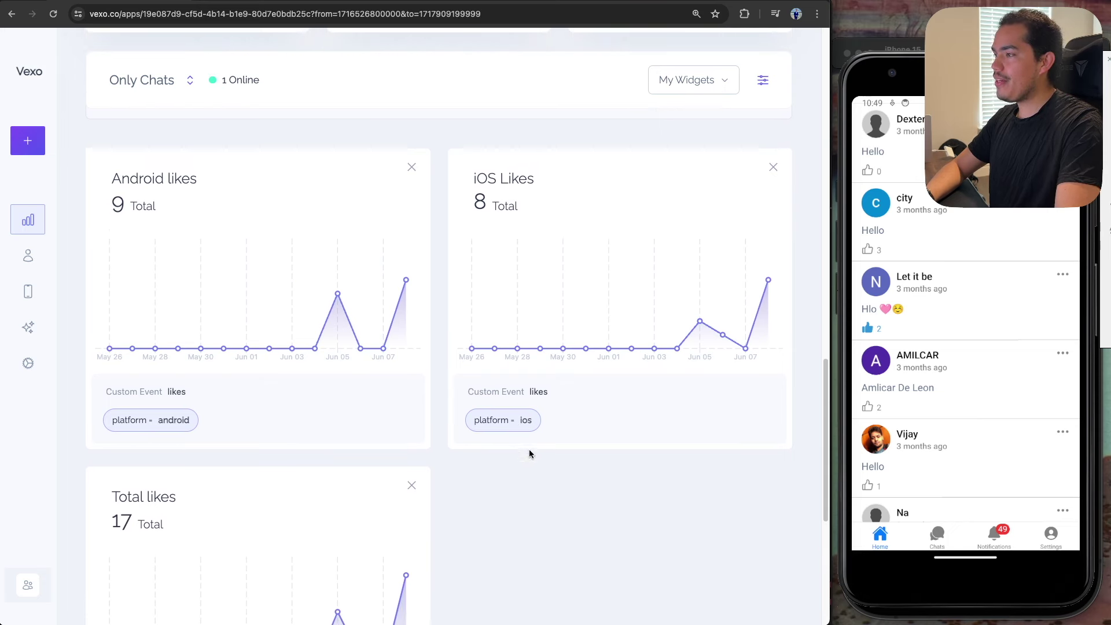
{"action": "scroll", "coordinate": [527, 450], "scroll_direction": "up", "scroll_amount": 2}
{"action": "left_click", "coordinate": [708, 149]}
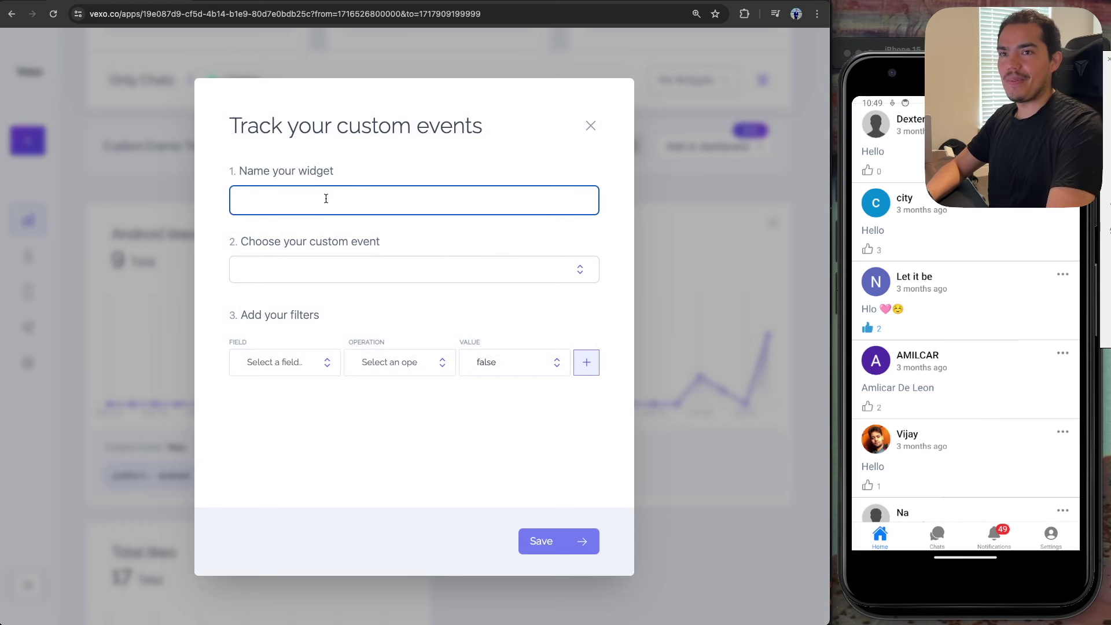
{"action": "left_click", "coordinate": [974, 467]}
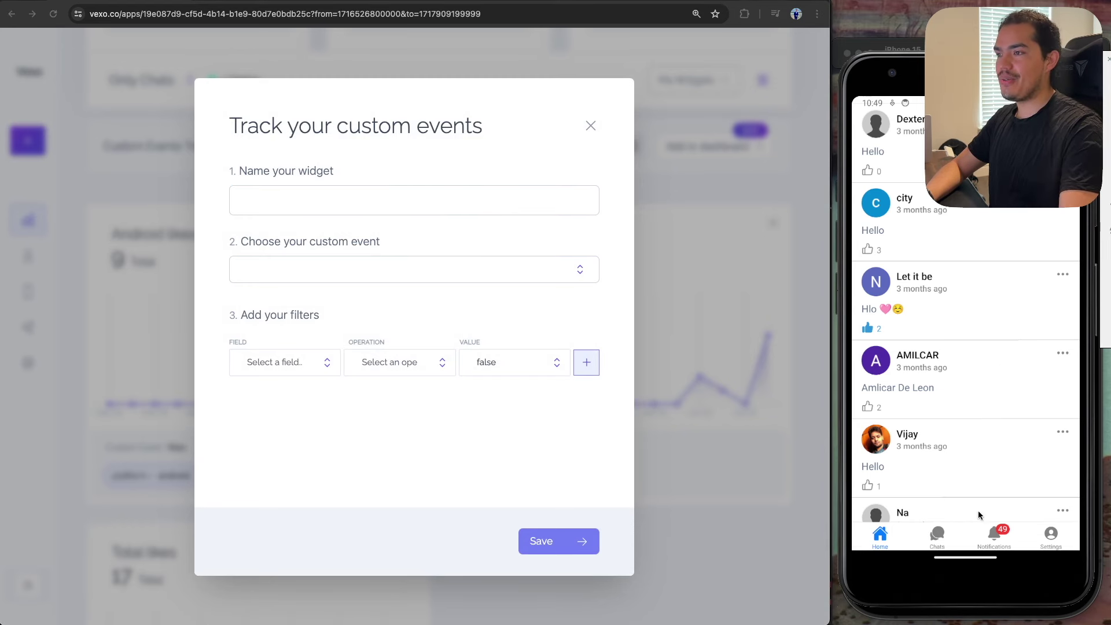
{"action": "scroll", "coordinate": [942, 464], "scroll_direction": "up", "scroll_amount": 1}
{"action": "scroll", "coordinate": [942, 464], "scroll_direction": "up", "scroll_amount": 10}
{"action": "left_click_drag", "start_coordinate": [957, 447], "coordinate": [952, 233]}
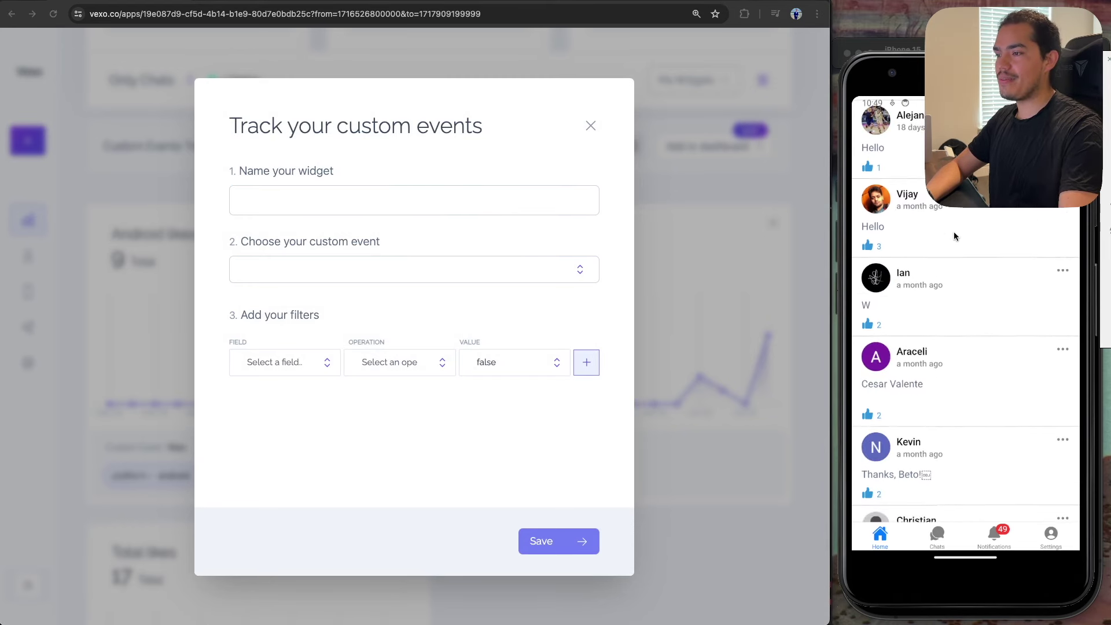
{"action": "left_click_drag", "start_coordinate": [980, 282], "coordinate": [988, 425]}
Step: Name the new widget "Post with more than 3 likes" and choose likes as its custom event
{"action": "left_click", "coordinate": [283, 209]}
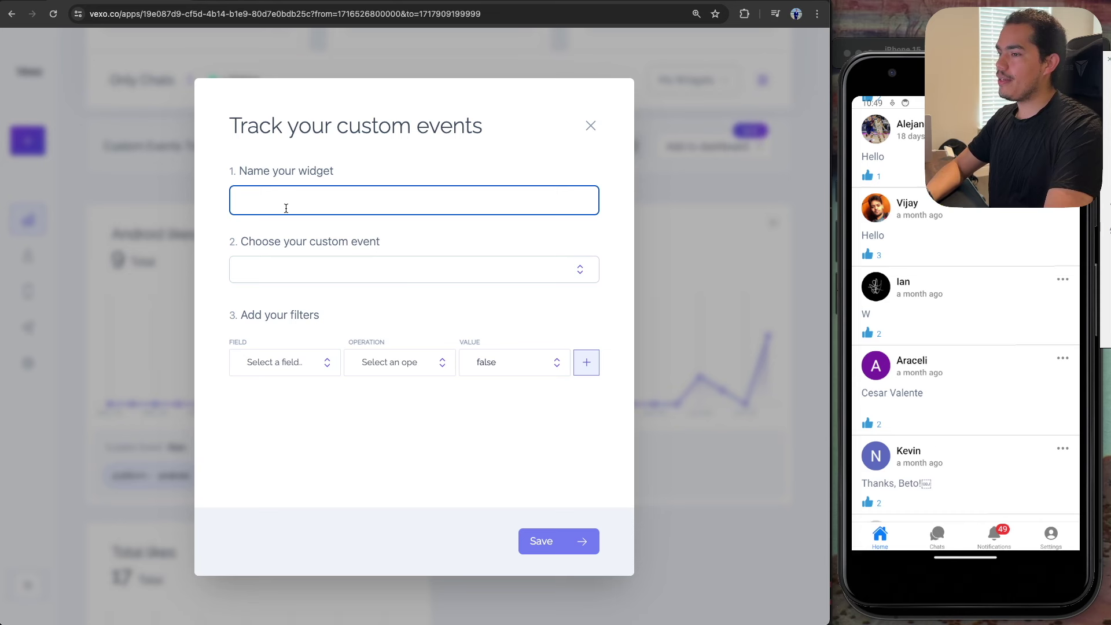
{"action": "type", "text": "Likes with more than 3"}
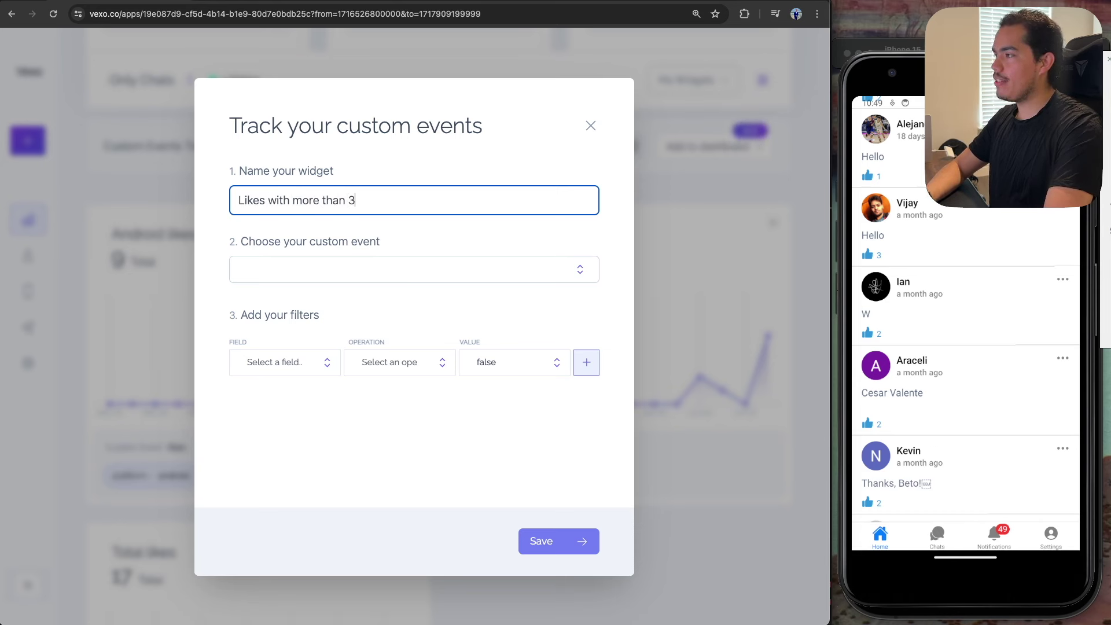
{"action": "type", "text": " like"}
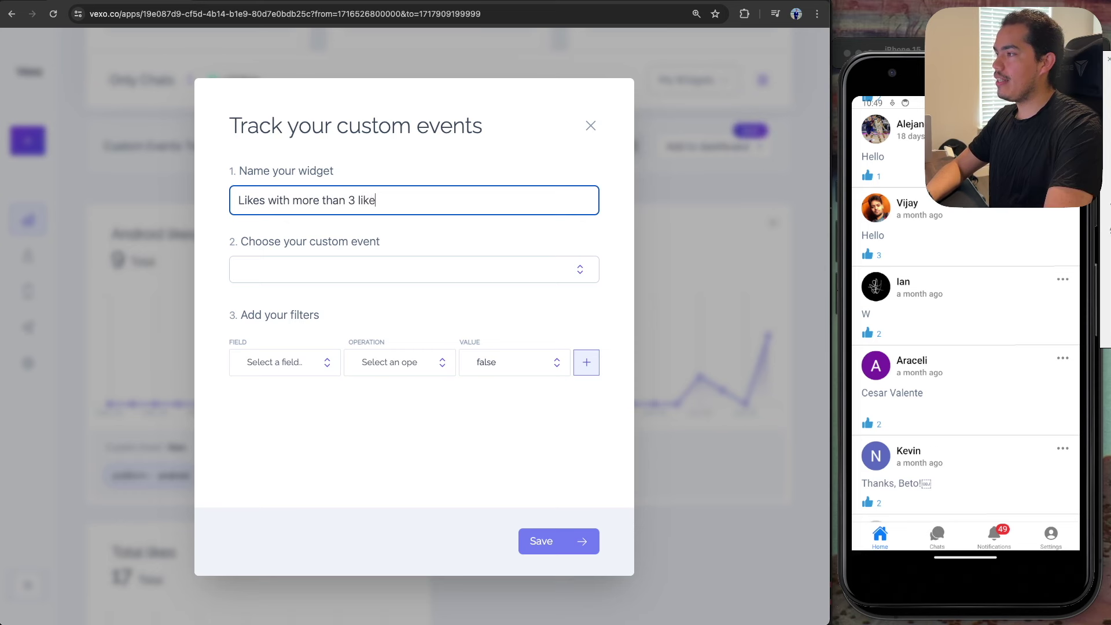
{"action": "type", "text": "s"}
{"action": "left_click", "coordinate": [346, 200]}
{"action": "key", "text": "BackSpace"}
{"action": "key", "text": "BackSpace"}
{"action": "key", "text": "BackSpace"}
{"action": "key", "text": "BackSpace"}
{"action": "key", "text": "BackSpace"}
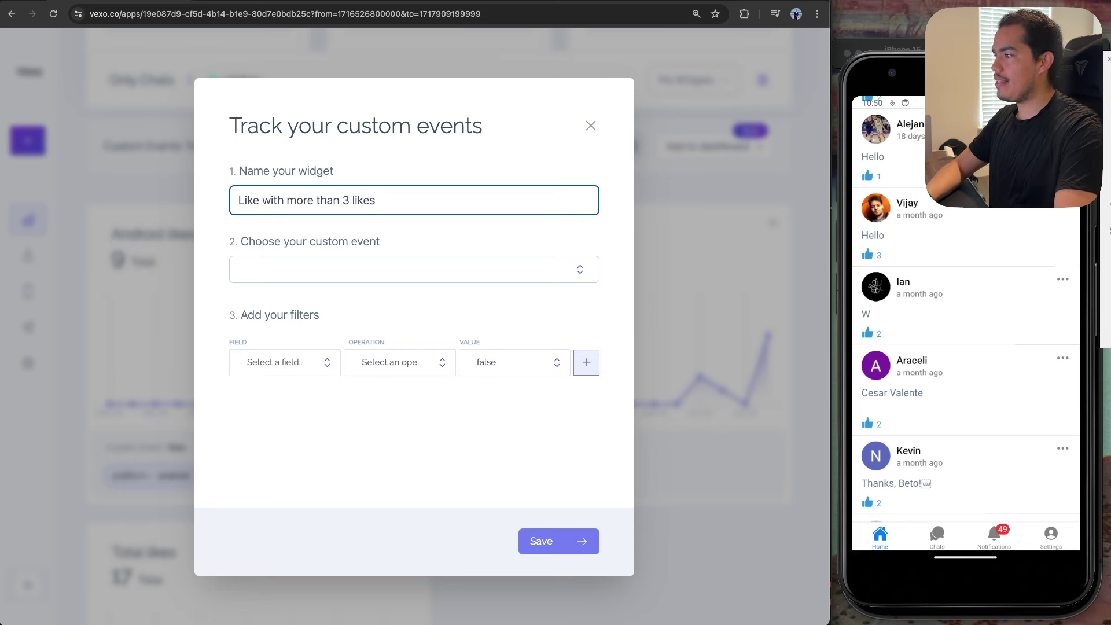
{"action": "type", "text": "Post"}
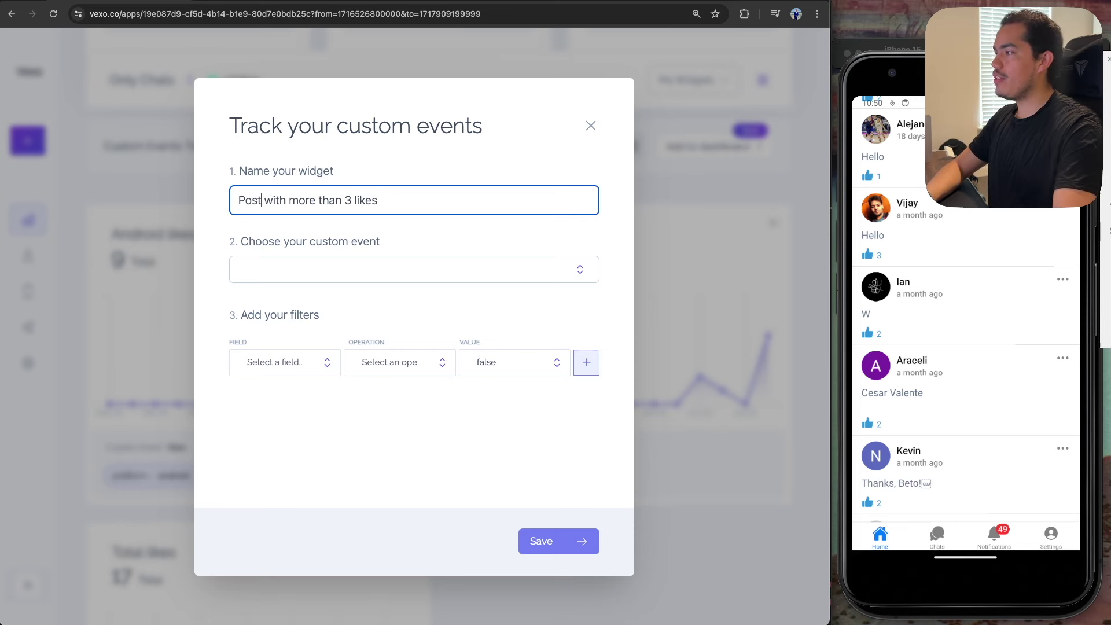
{"action": "left_click", "coordinate": [503, 254]}
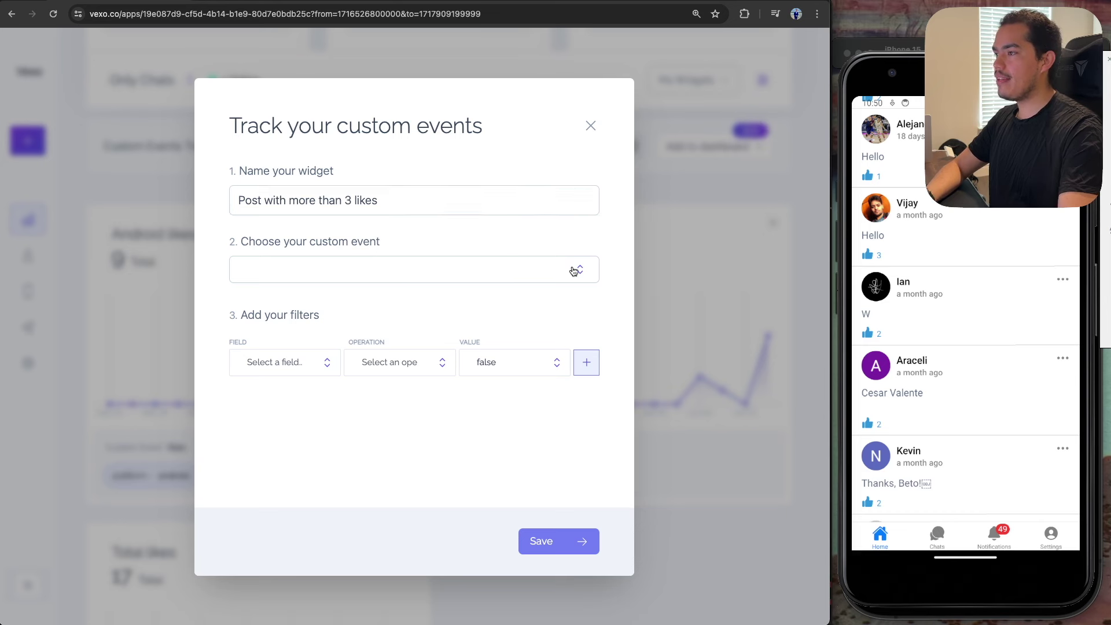
{"action": "left_click", "coordinate": [577, 272]}
{"action": "left_click", "coordinate": [281, 364]}
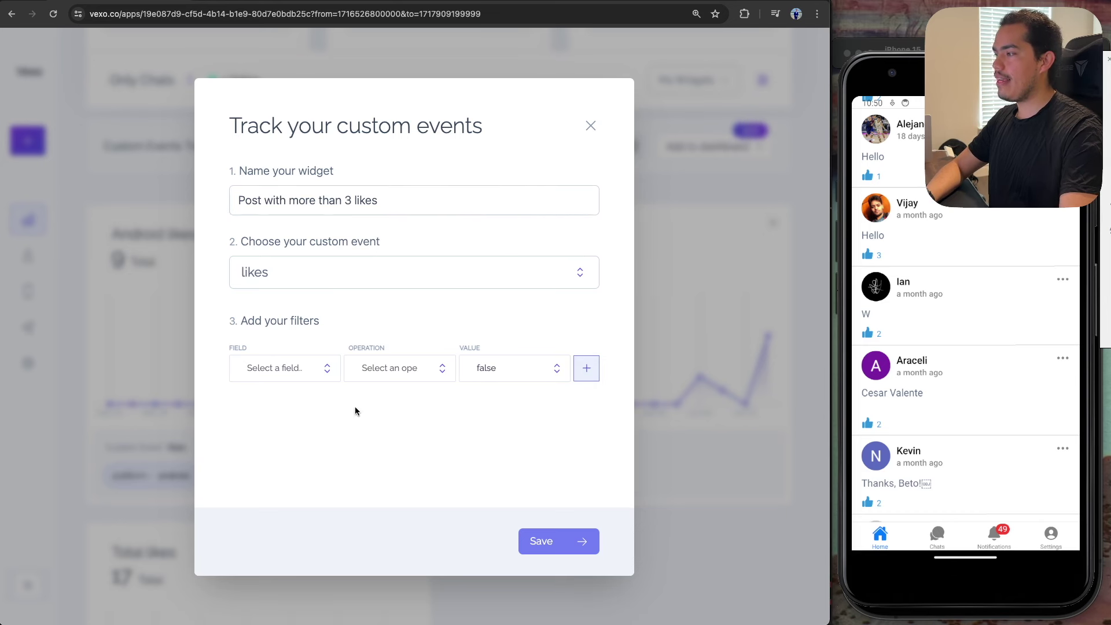
Step: Add the filter postLikes is greater than 3 to the widget and save it to the dashboard
{"action": "left_click", "coordinate": [327, 377]}
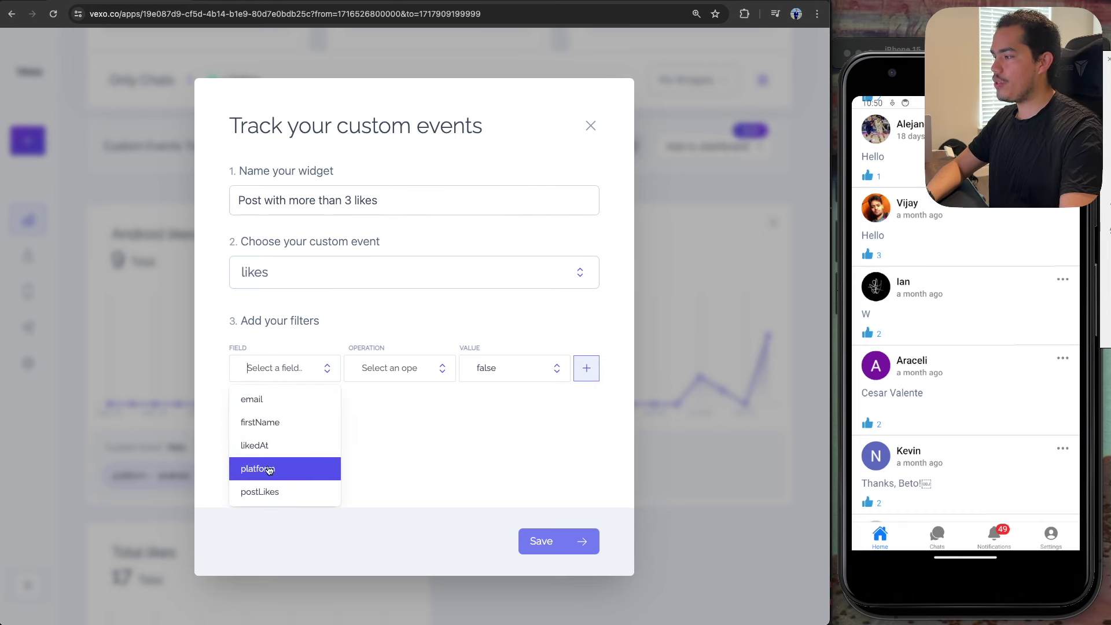
{"action": "left_click", "coordinate": [280, 494]}
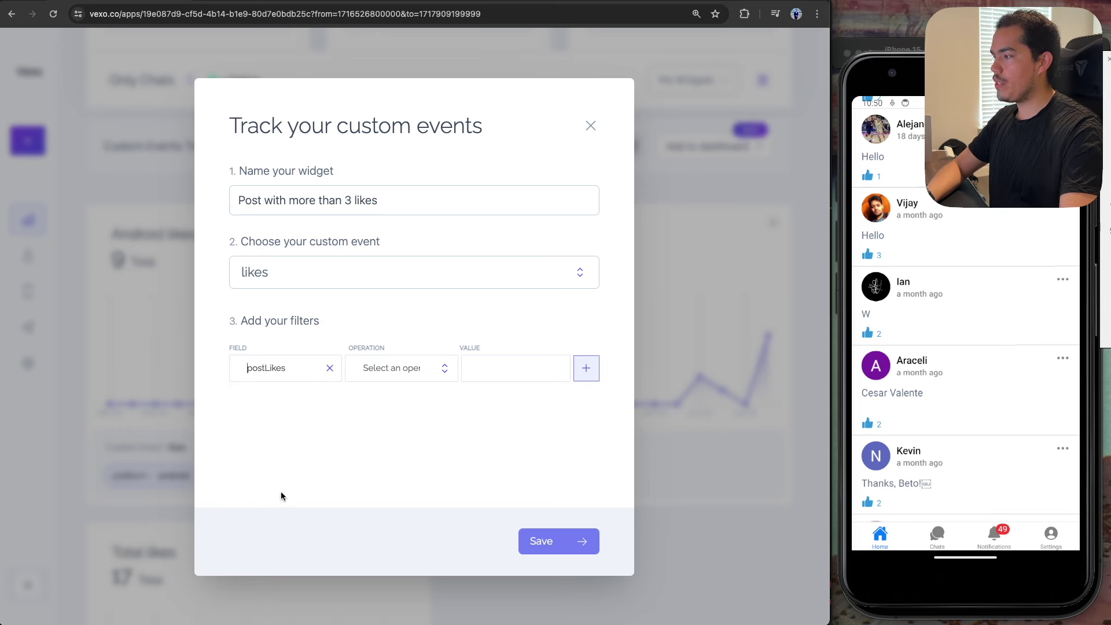
{"action": "left_click", "coordinate": [445, 373]}
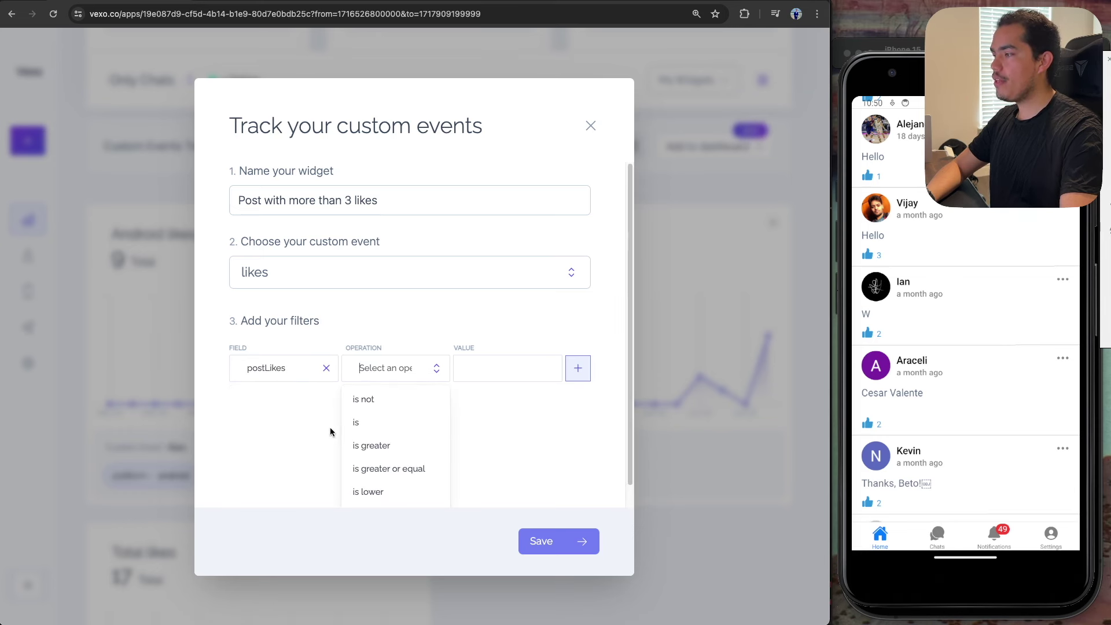
{"action": "left_click", "coordinate": [383, 447]}
{"action": "left_click", "coordinate": [496, 375]}
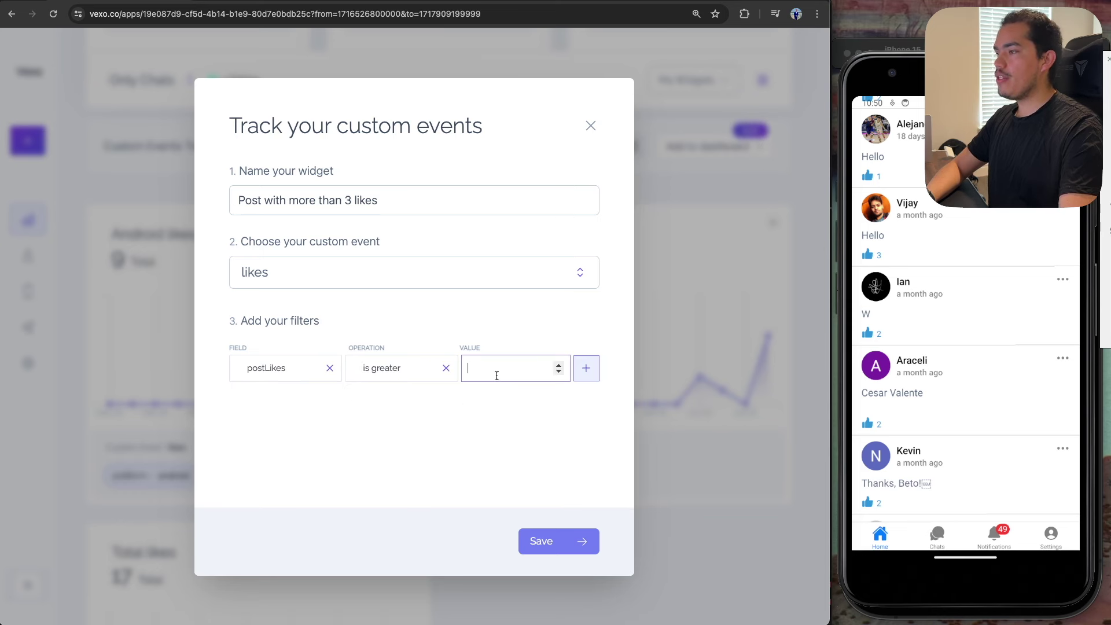
{"action": "type", "text": "3"}
{"action": "left_click", "coordinate": [586, 368]}
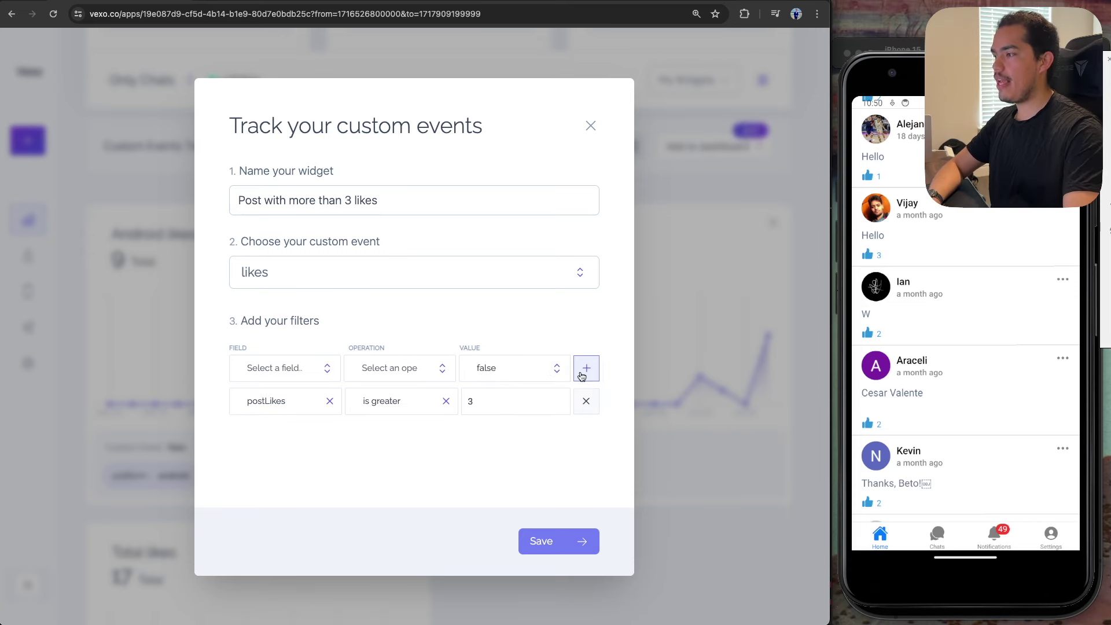
{"action": "left_click", "coordinate": [548, 543]}
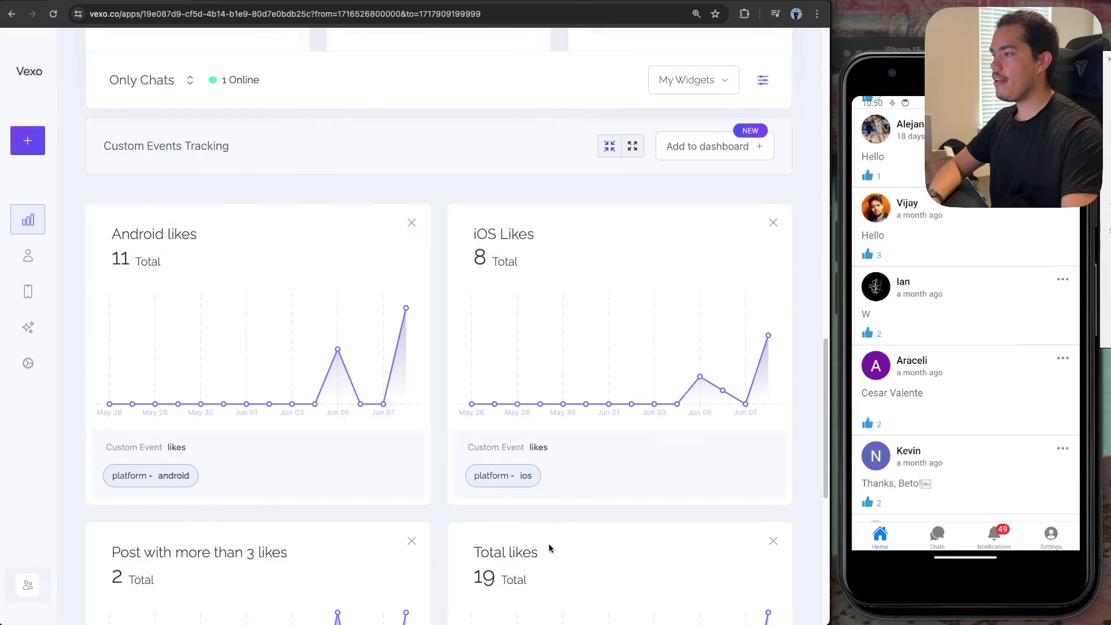
Step: Compare the totals and charts of the Post with more than 3 likes, Android likes, iOS Likes and Total likes widgets
{"action": "scroll", "coordinate": [426, 490], "scroll_direction": "down", "scroll_amount": 6}
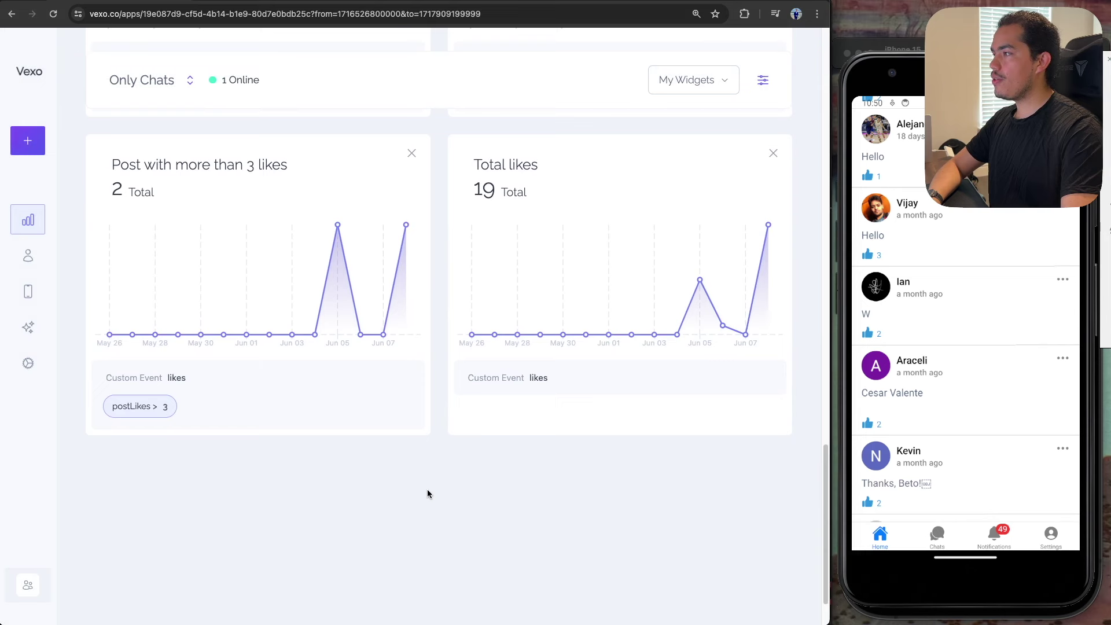
{"action": "left_click_drag", "start_coordinate": [193, 177], "coordinate": [289, 178]}
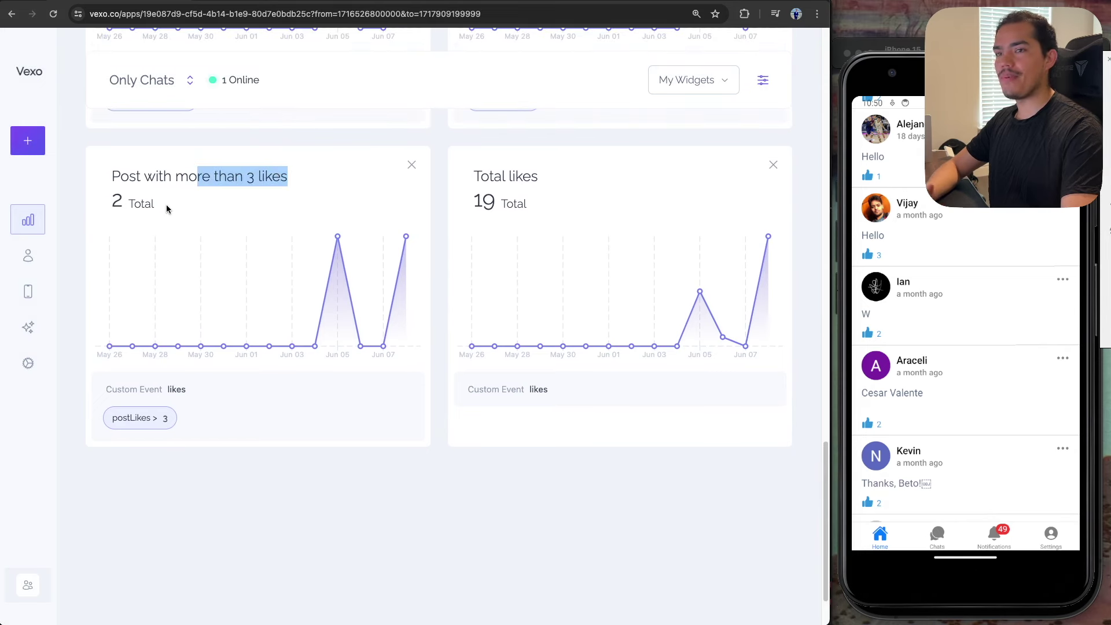
{"action": "scroll", "coordinate": [176, 215], "scroll_direction": "up", "scroll_amount": 6}
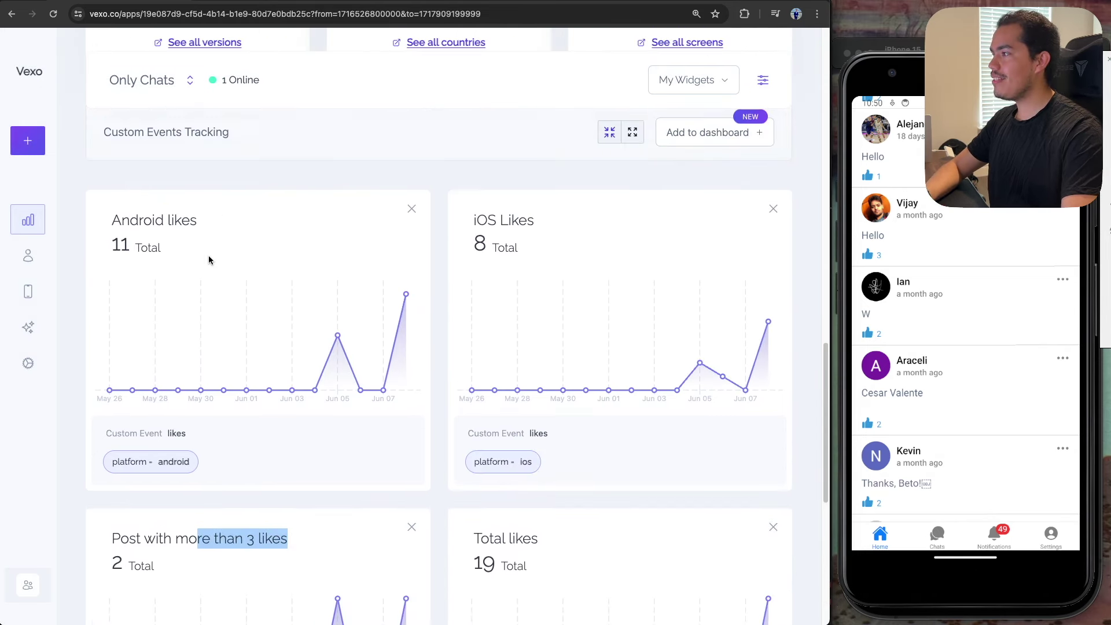
{"action": "left_click_drag", "start_coordinate": [110, 226], "coordinate": [203, 225]}
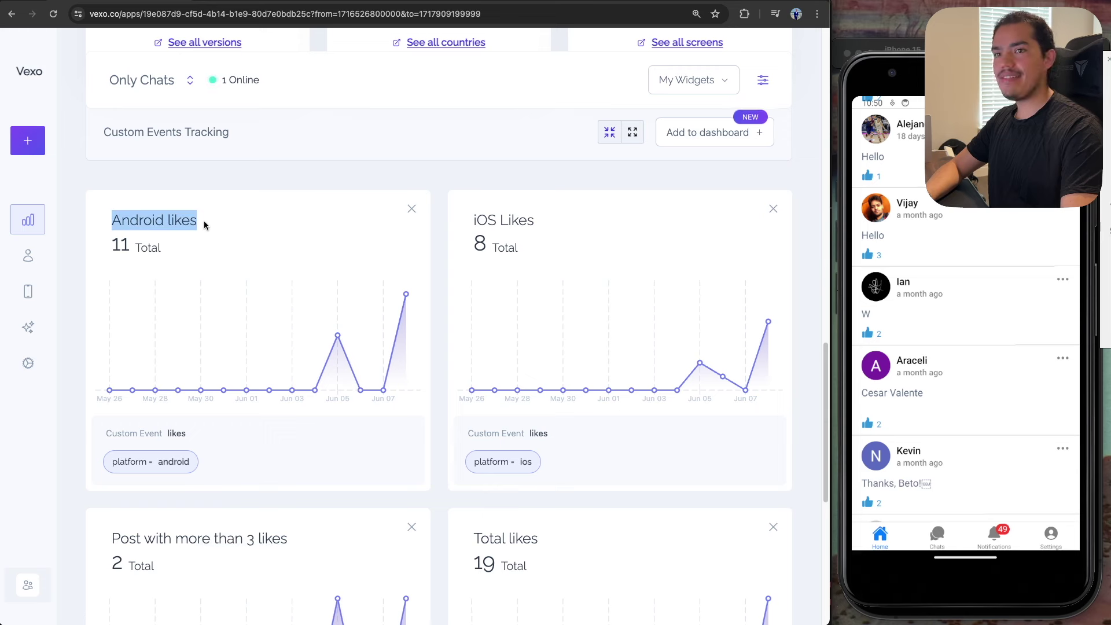
{"action": "left_click_drag", "start_coordinate": [110, 244], "coordinate": [126, 248]}
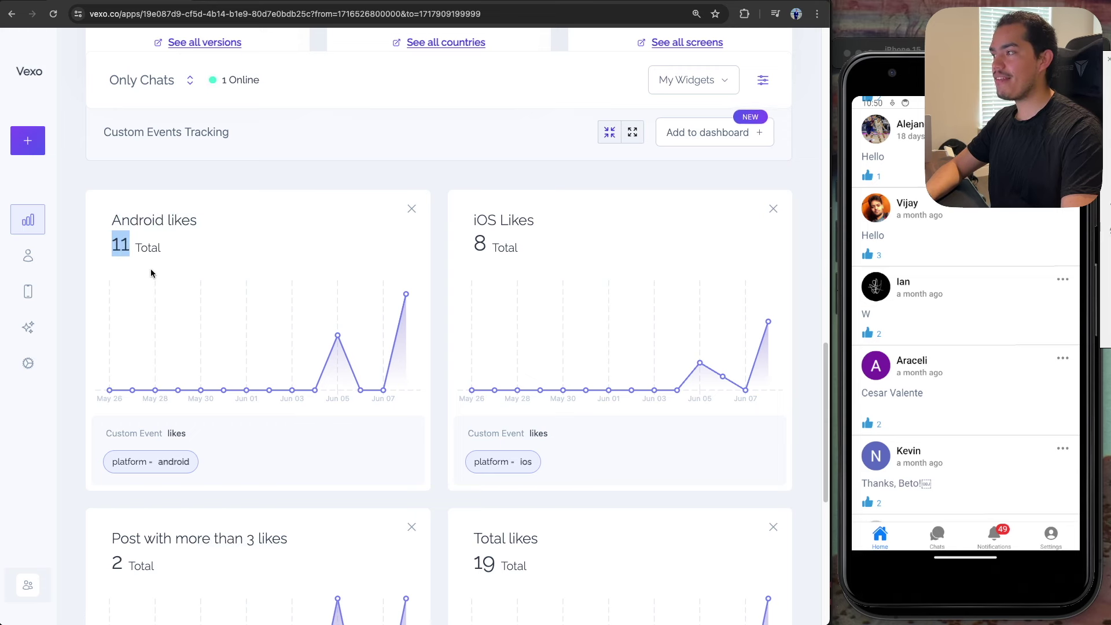
{"action": "scroll", "coordinate": [153, 271], "scroll_direction": "down", "scroll_amount": 1}
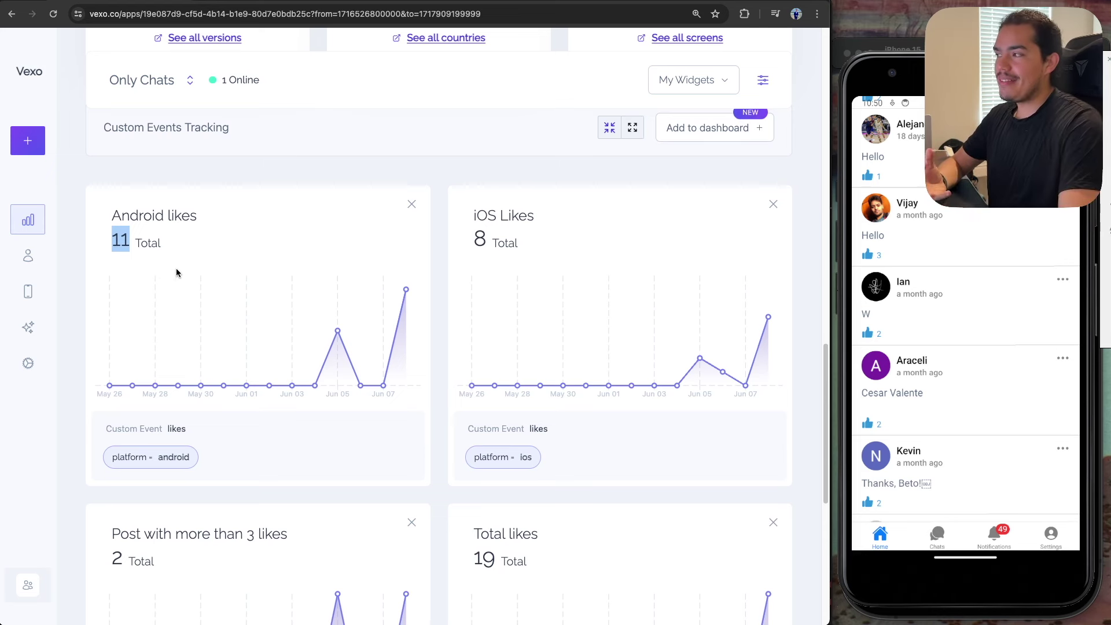
{"action": "scroll", "coordinate": [180, 271], "scroll_direction": "down", "scroll_amount": 1}
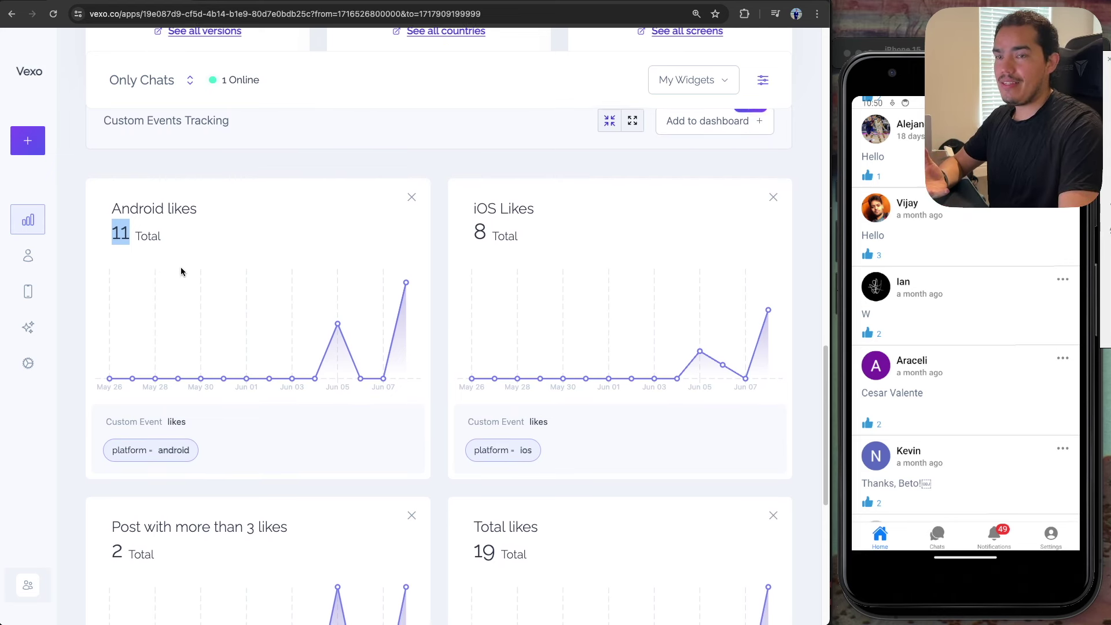
{"action": "scroll", "coordinate": [181, 267], "scroll_direction": "down", "scroll_amount": 3}
{"action": "left_click_drag", "start_coordinate": [107, 366], "coordinate": [304, 356]}
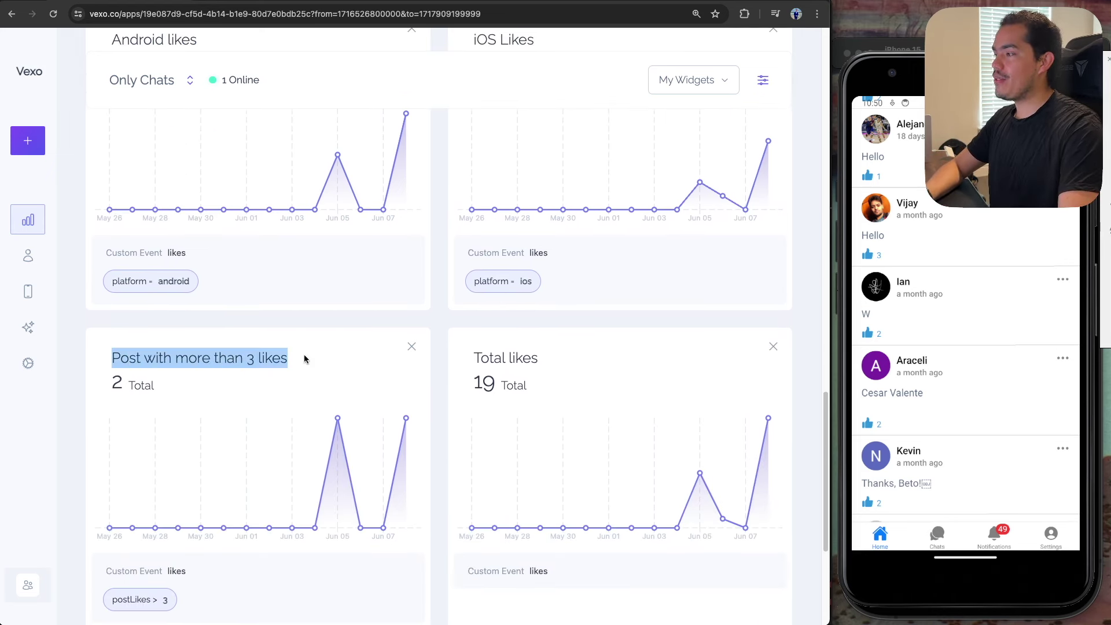
{"action": "scroll", "coordinate": [304, 355], "scroll_direction": "down", "scroll_amount": 1}
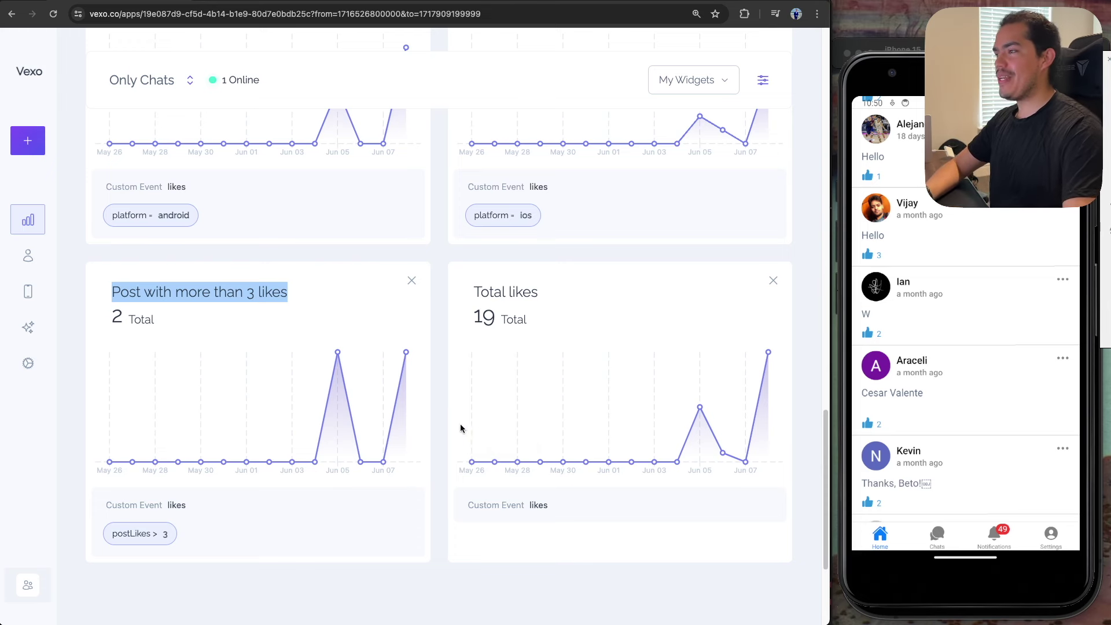
Step: Resize the browser window wider and review the dashboard's overall statistics and custom event widgets
{"action": "left_click", "coordinate": [818, 261]}
{"action": "left_click_drag", "start_coordinate": [833, 264], "coordinate": [1080, 264]}
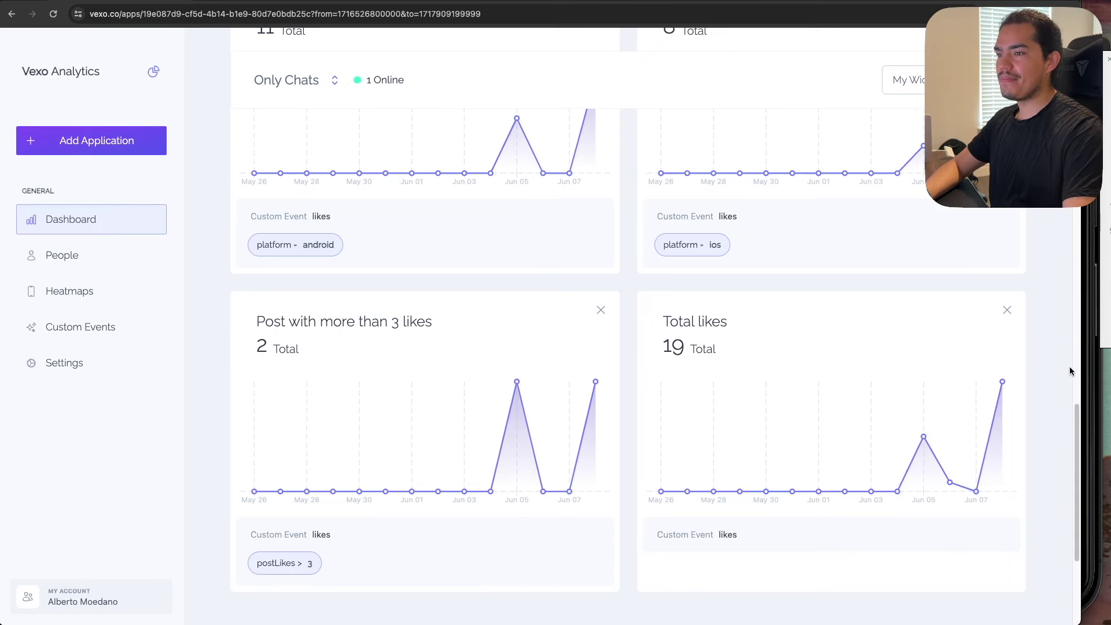
{"action": "scroll", "coordinate": [1071, 369], "scroll_direction": "up", "scroll_amount": 15}
{"action": "scroll", "coordinate": [1047, 379], "scroll_direction": "down", "scroll_amount": 8}
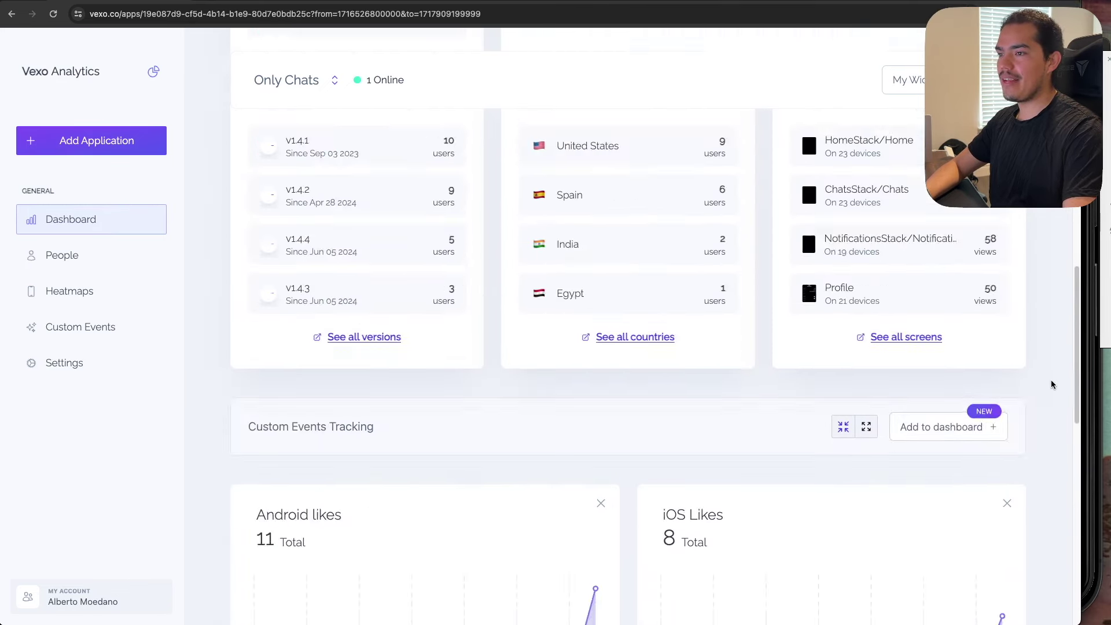
{"action": "scroll", "coordinate": [1065, 386], "scroll_direction": "down", "scroll_amount": 4}
{"action": "left_click_drag", "start_coordinate": [1081, 388], "coordinate": [932, 386]}
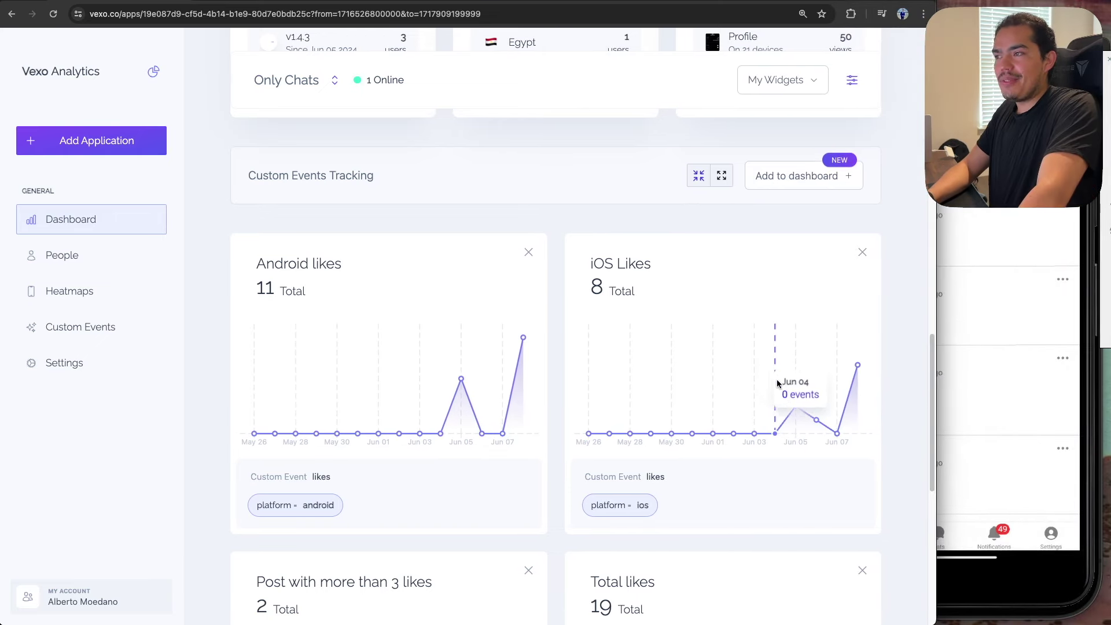
{"action": "scroll", "coordinate": [793, 383], "scroll_direction": "down", "scroll_amount": 1}
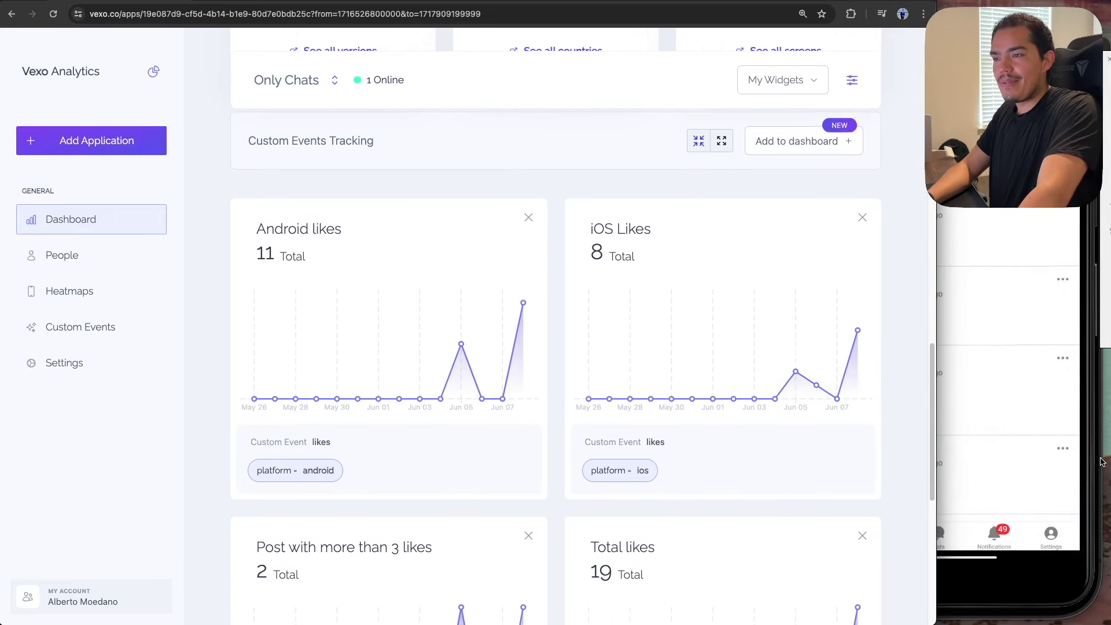
Step: Bring up the iPhone simulator, return to the dashboard, and expand the custom event widgets to full width for review
{"action": "left_click", "coordinate": [1102, 462]}
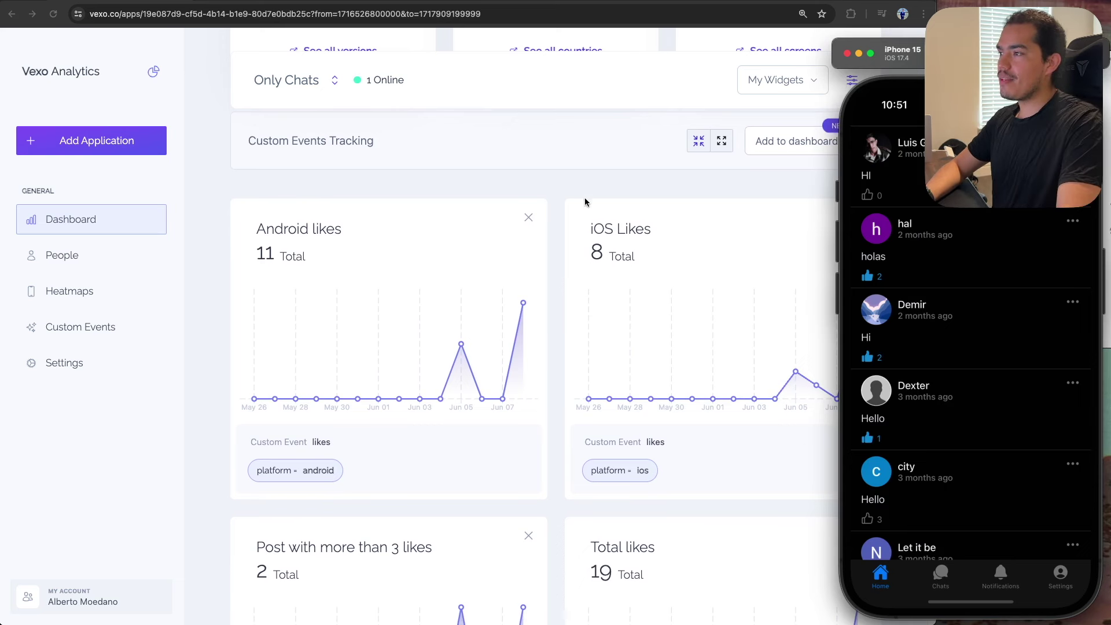
{"action": "left_click", "coordinate": [573, 180]}
{"action": "left_click", "coordinate": [728, 149]}
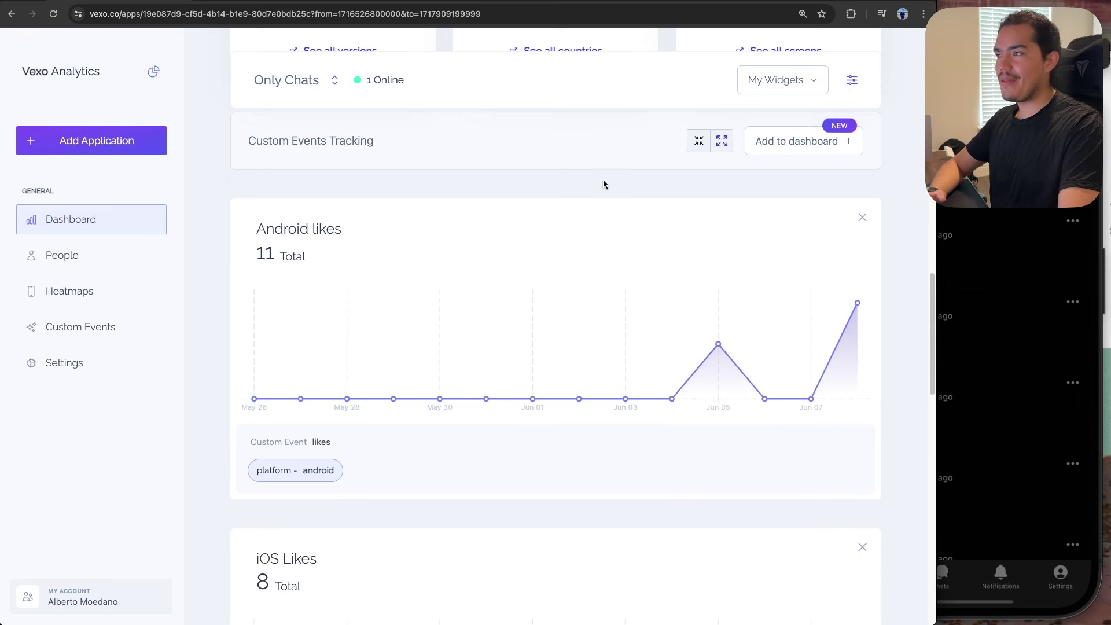
{"action": "left_click_drag", "start_coordinate": [317, 141], "coordinate": [425, 140]}
{"action": "scroll", "coordinate": [648, 189], "scroll_direction": "down", "scroll_amount": 8}
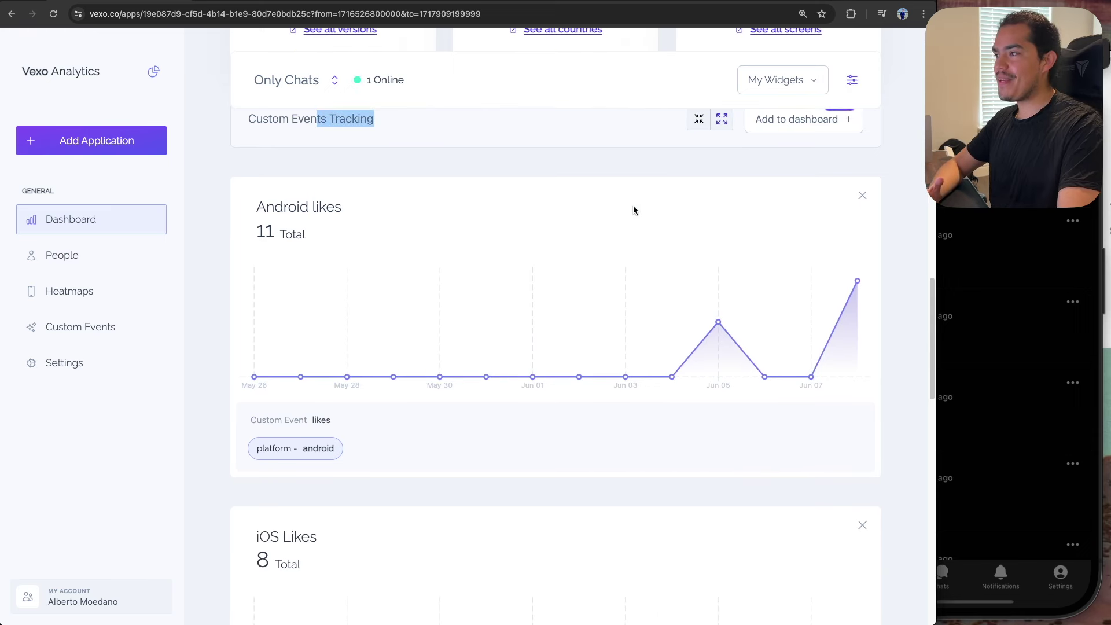
{"action": "scroll", "coordinate": [638, 283], "scroll_direction": "down", "scroll_amount": 2}
{"action": "scroll", "coordinate": [638, 284], "scroll_direction": "up", "scroll_amount": 10}
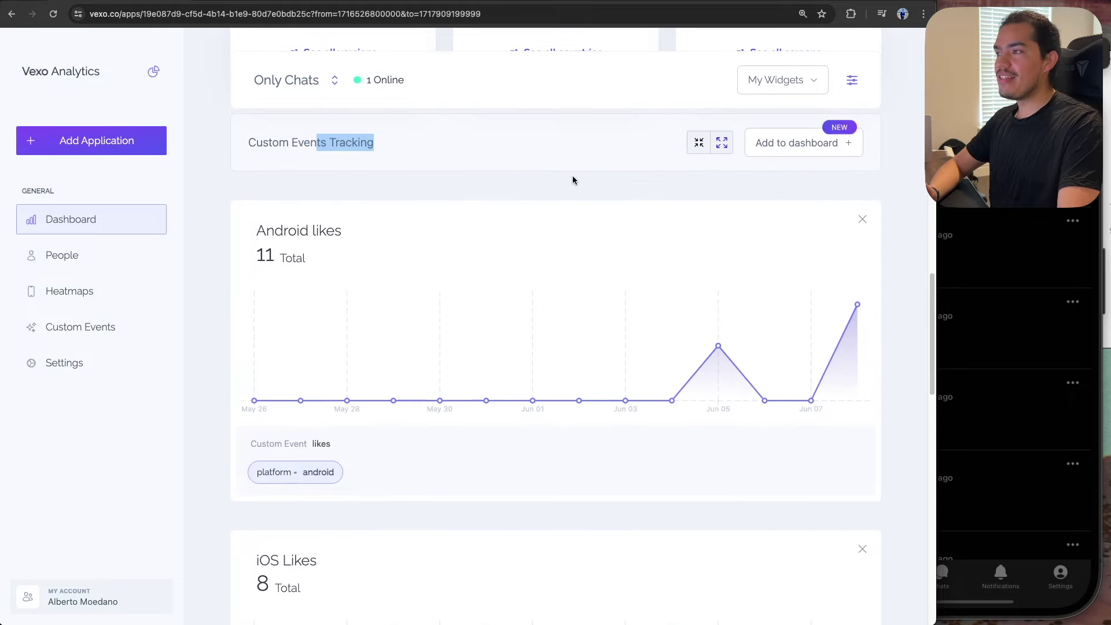
{"action": "left_click", "coordinate": [572, 177]}
{"action": "scroll", "coordinate": [572, 220], "scroll_direction": "down", "scroll_amount": 1}
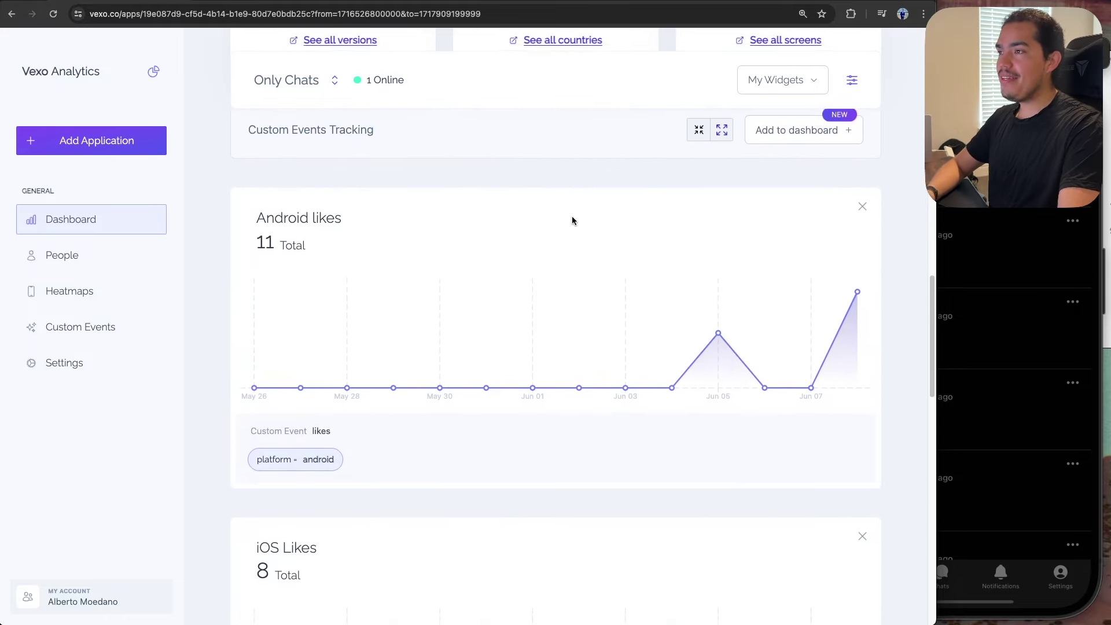
{"action": "scroll", "coordinate": [572, 220], "scroll_direction": "up", "scroll_amount": 2}
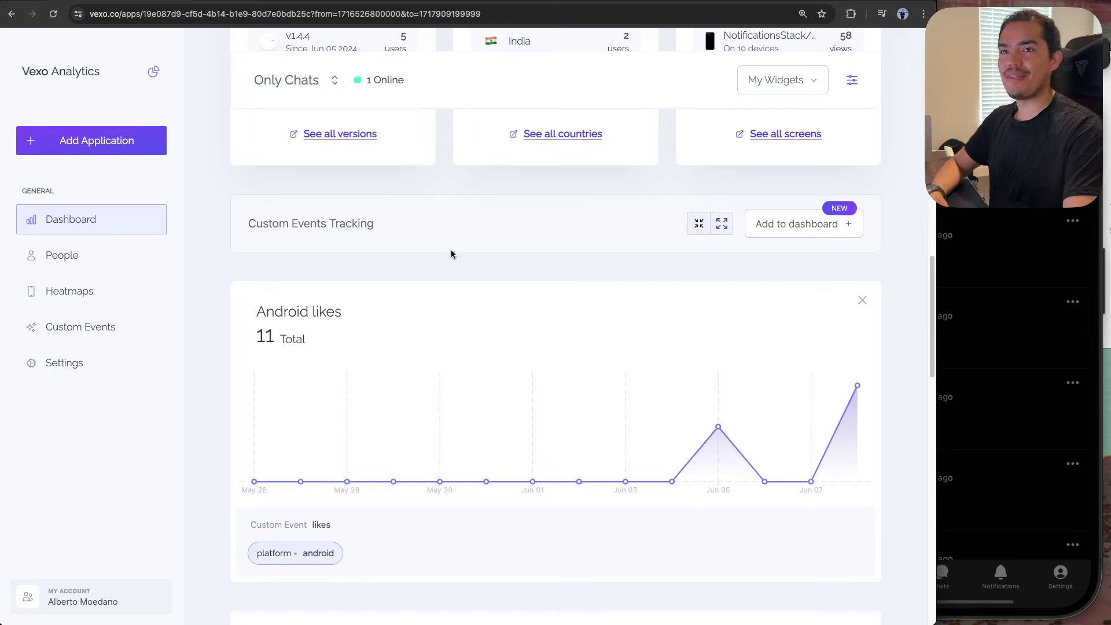
Step: Widen the browser window to almost the full screen and return to the dashboard's Active Users overview
{"action": "left_click_drag", "start_coordinate": [936, 272], "coordinate": [1105, 272]}
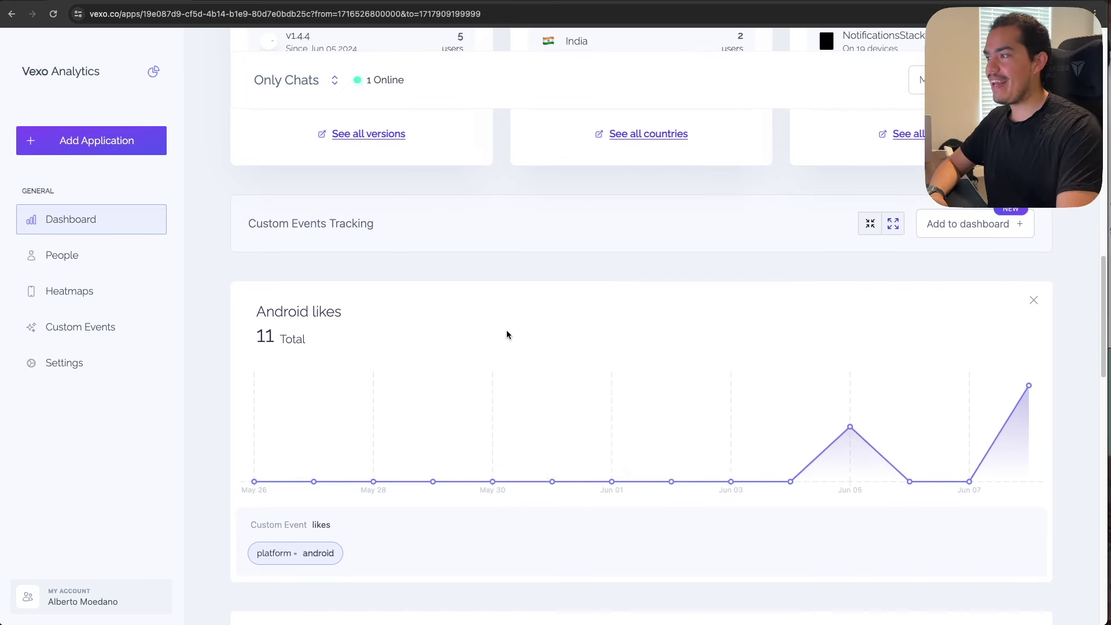
{"action": "scroll", "coordinate": [506, 333], "scroll_direction": "down", "scroll_amount": 2}
{"action": "scroll", "coordinate": [507, 335], "scroll_direction": "up", "scroll_amount": 15}
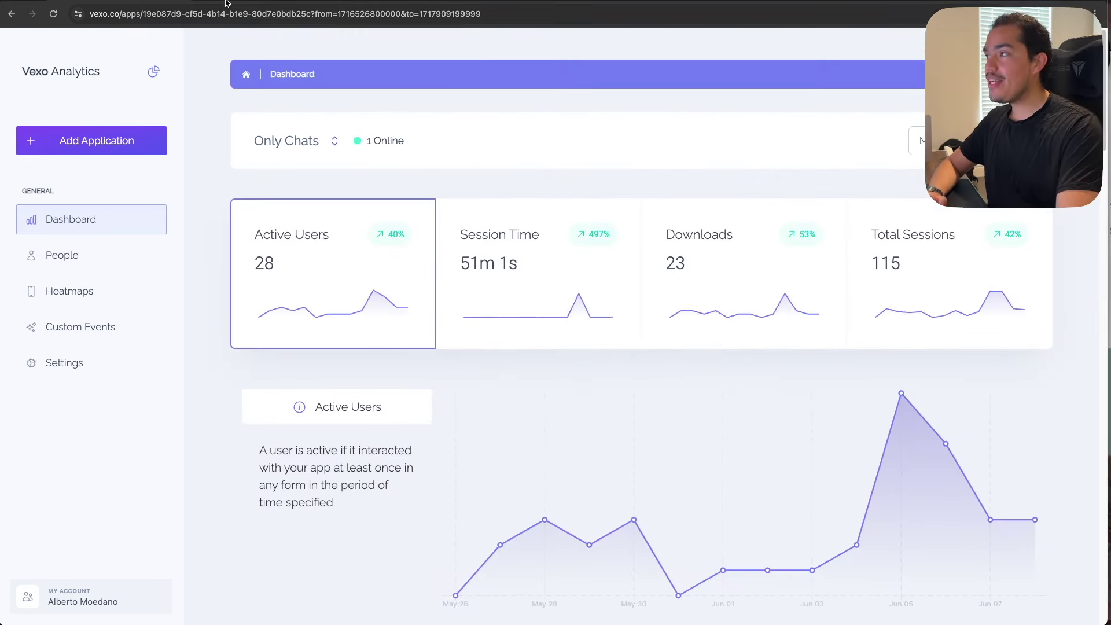
Step: Switch to the YouTube page with the earlier React Native Vexo video, play it briefly and pause it
{"action": "key", "text": "ctrl+Tab"}
{"action": "left_click", "coordinate": [205, 417]}
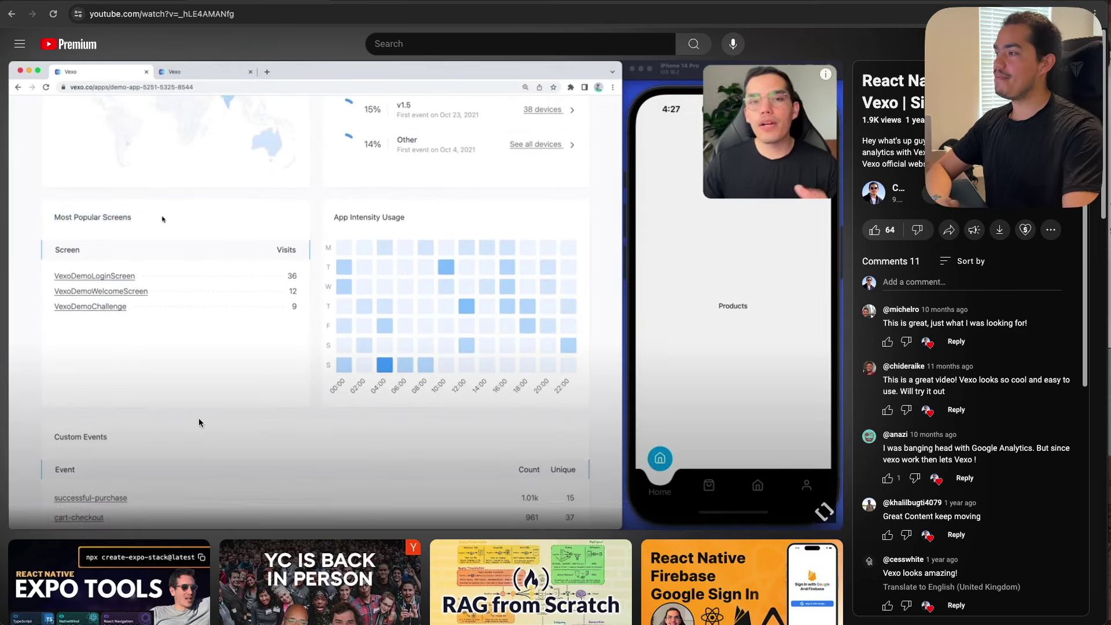
{"action": "left_click", "coordinate": [301, 266]}
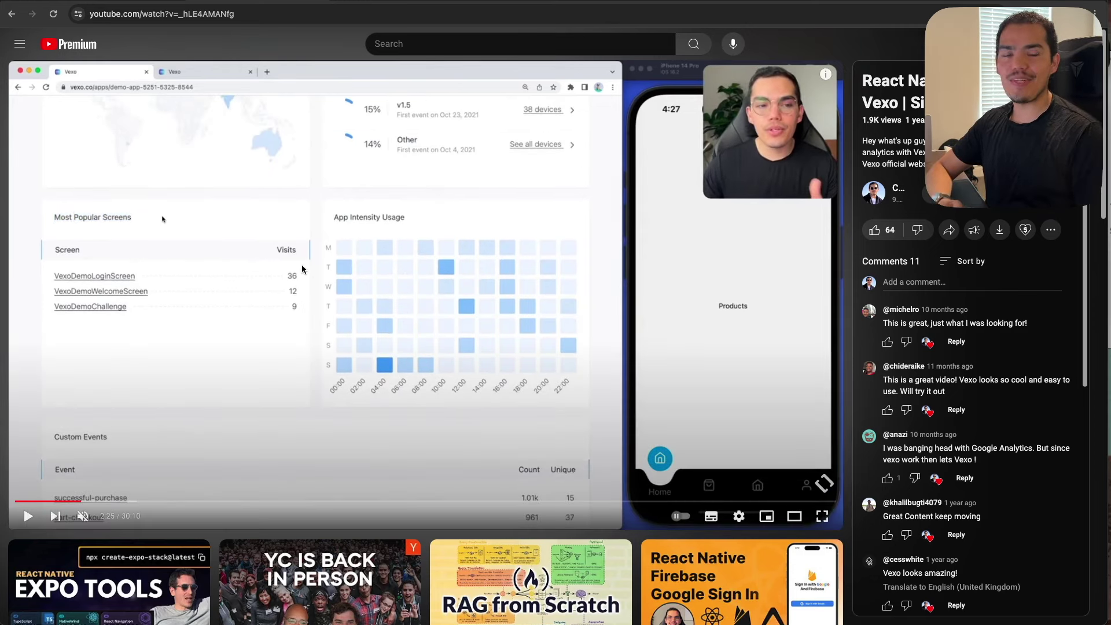